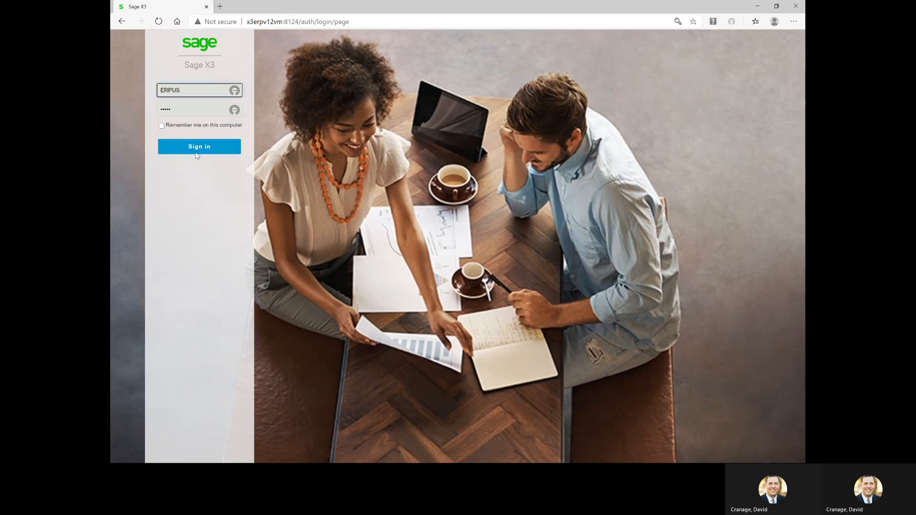
Sign in to Sage X3 and display the Manufacturing Operations process diagram
click(201, 152)
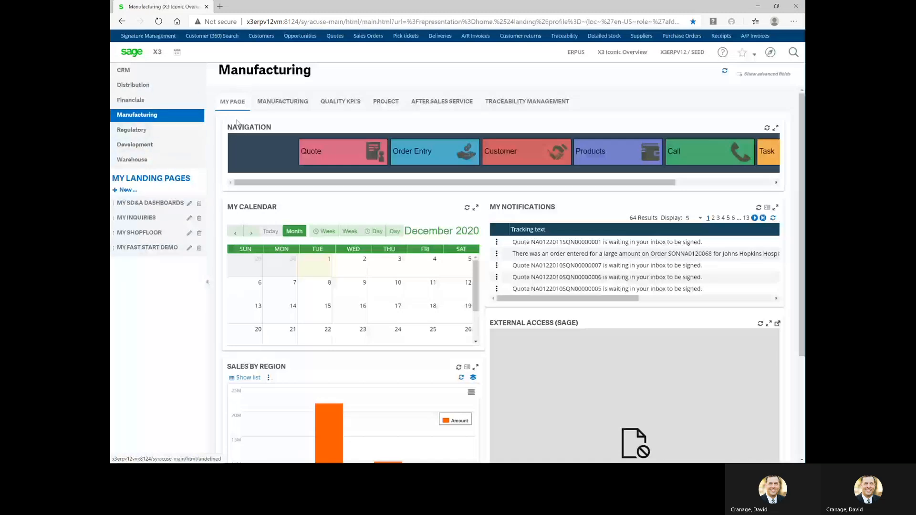
click(283, 102)
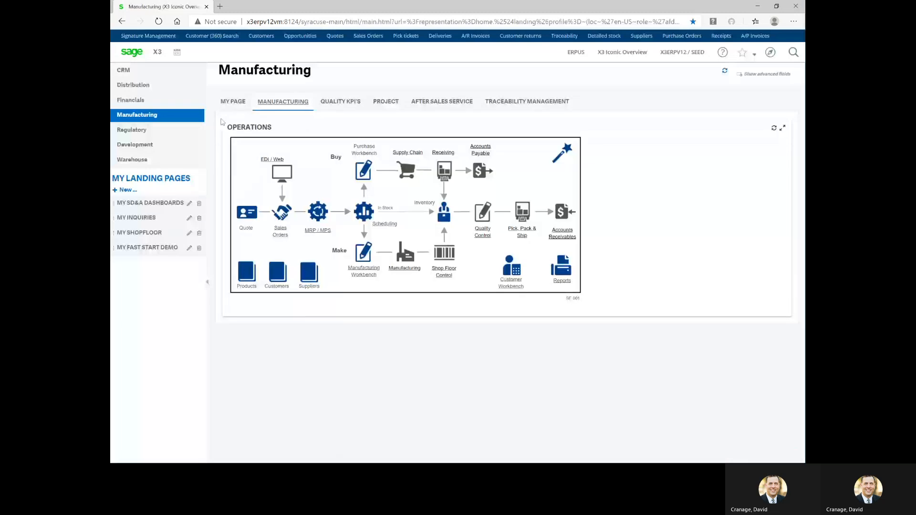
Open the My Fast Start Demo landing page with its Quote to cash flow
click(138, 248)
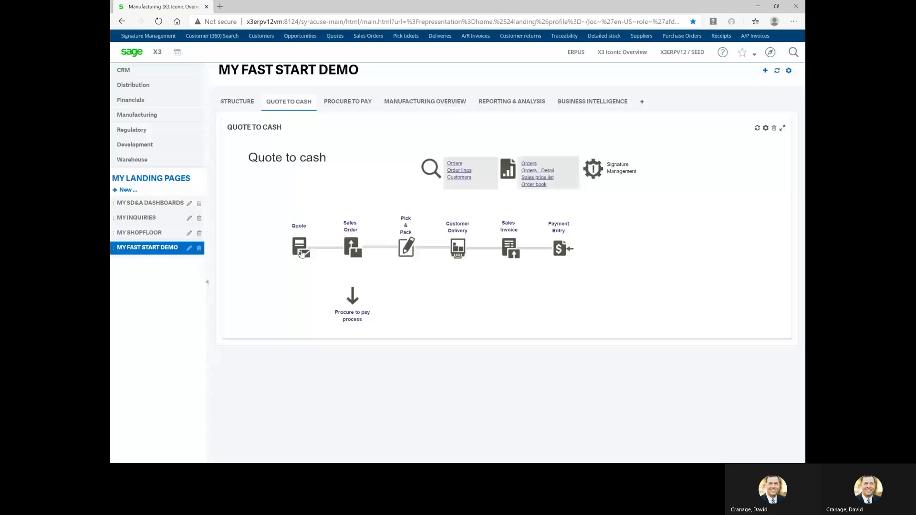
Start a new Fast Start sales quote defaulting to site NA021 and type SQN
click(303, 252)
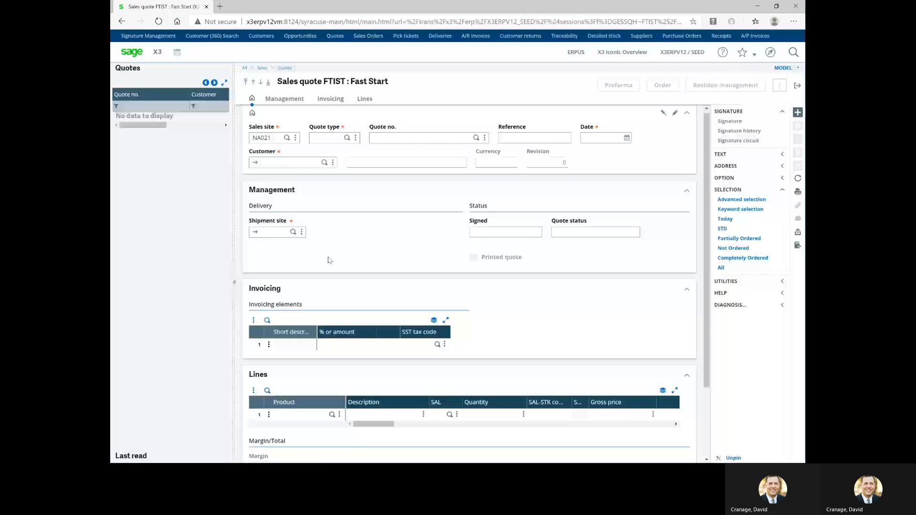
key(ctrl+n)
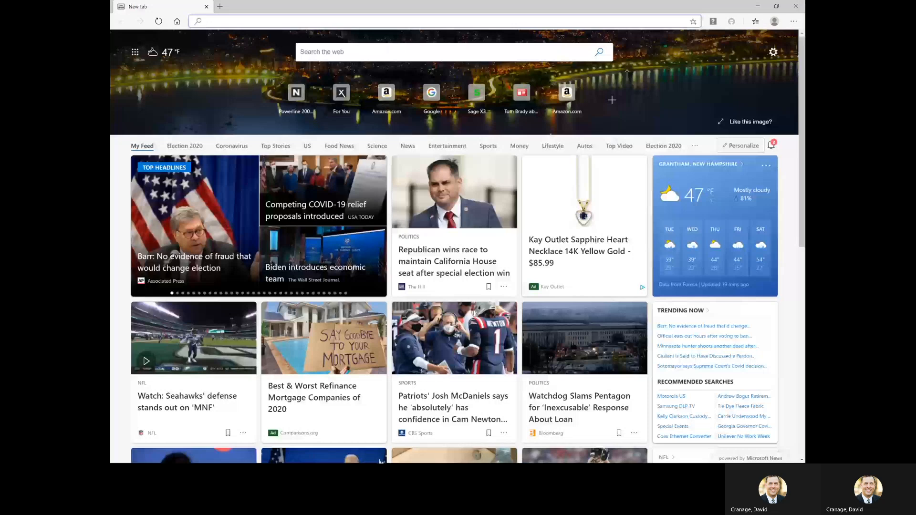
key(alt+Tab)
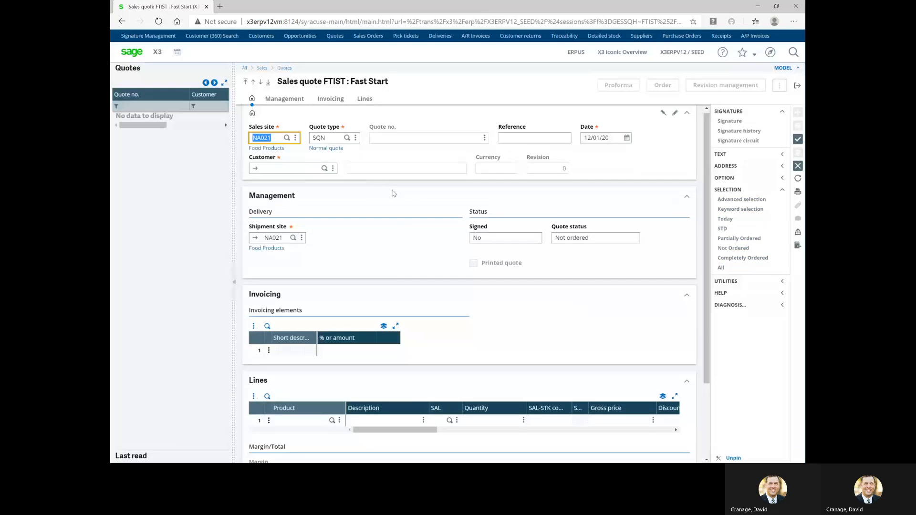
Set the quote's customer to the Sysco Supply account, bringing in USD currency
click(278, 167)
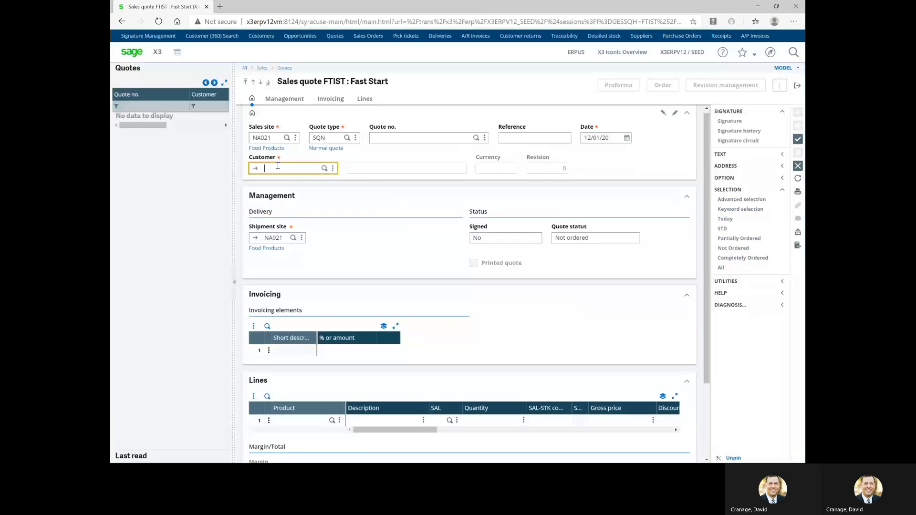
text(na006)
key(Tab)
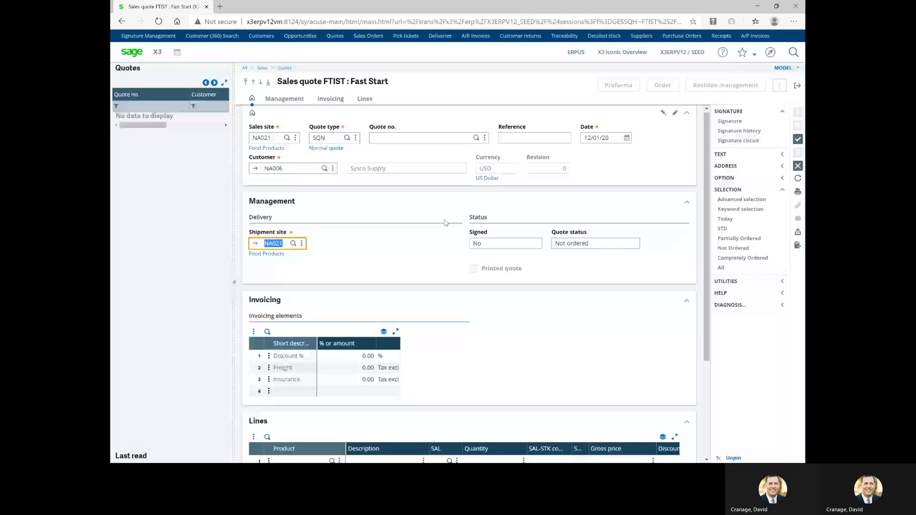
scroll(445, 222, down, 3)
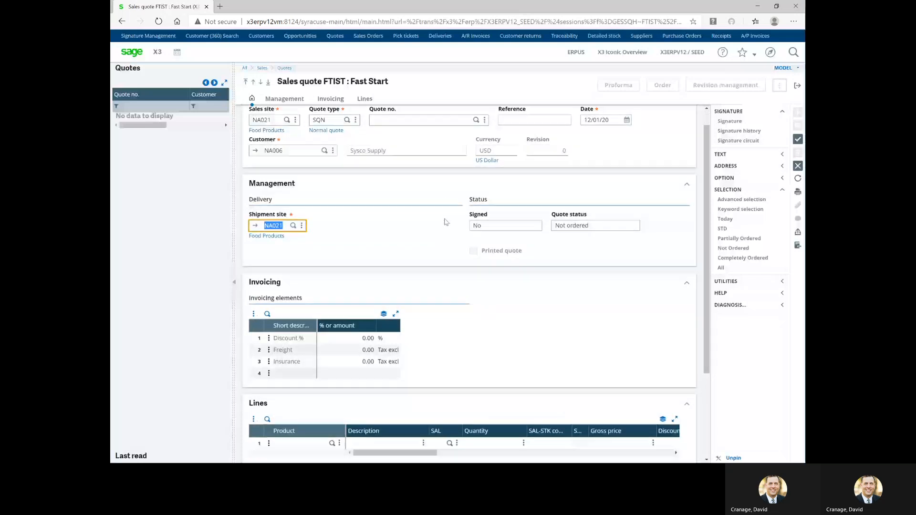
click(339, 353)
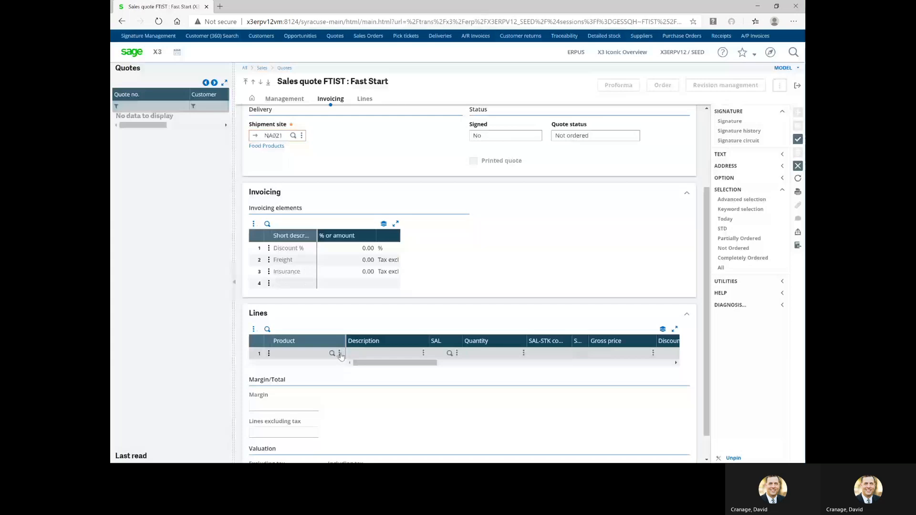
Pick product FIN301, Jalapeno Bean Dip, for line 1 from the customer's product list
click(325, 380)
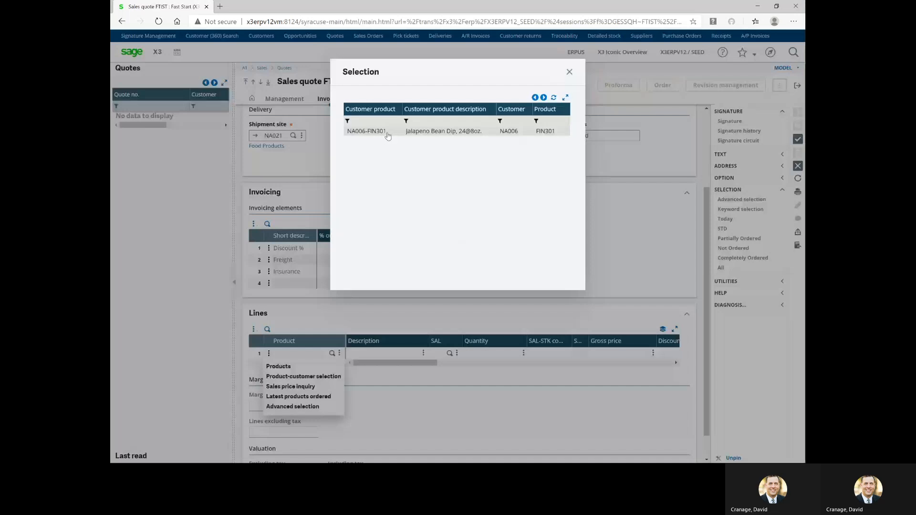
click(399, 132)
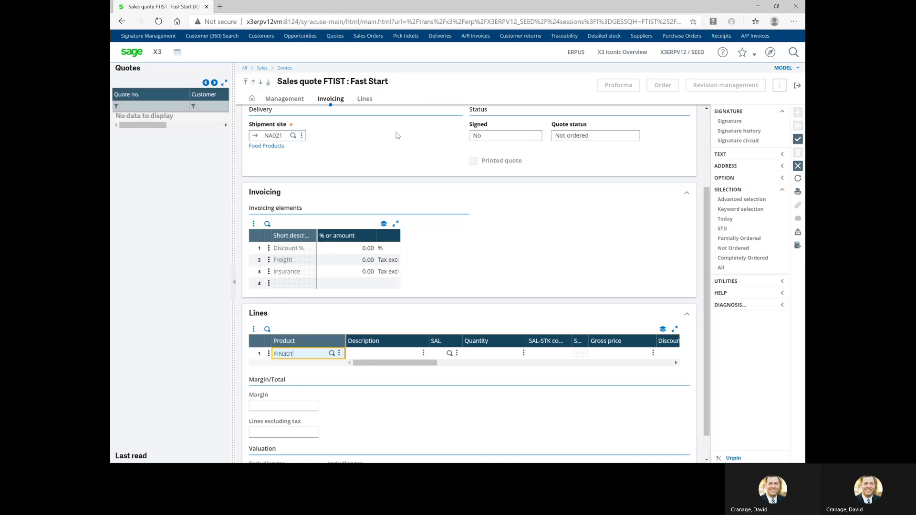
Enter a quantity of 15 on line 1
key(Tab)
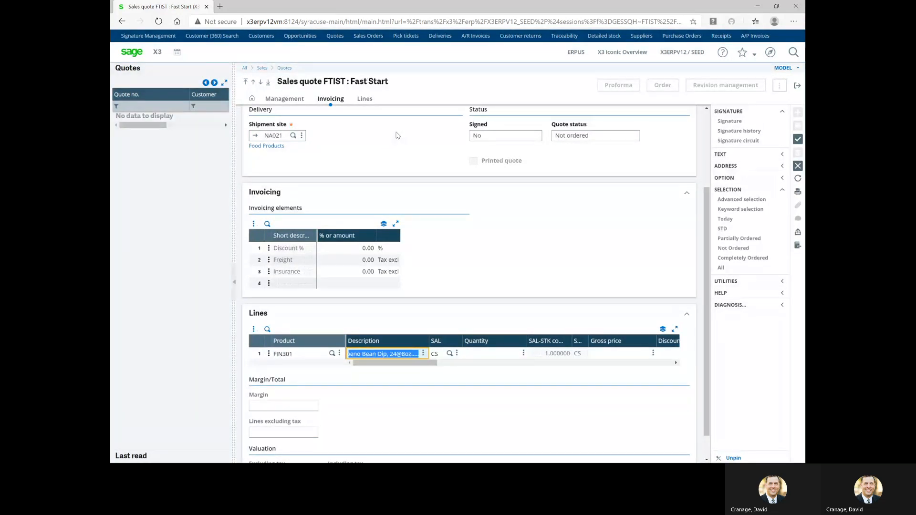
key(Tab)
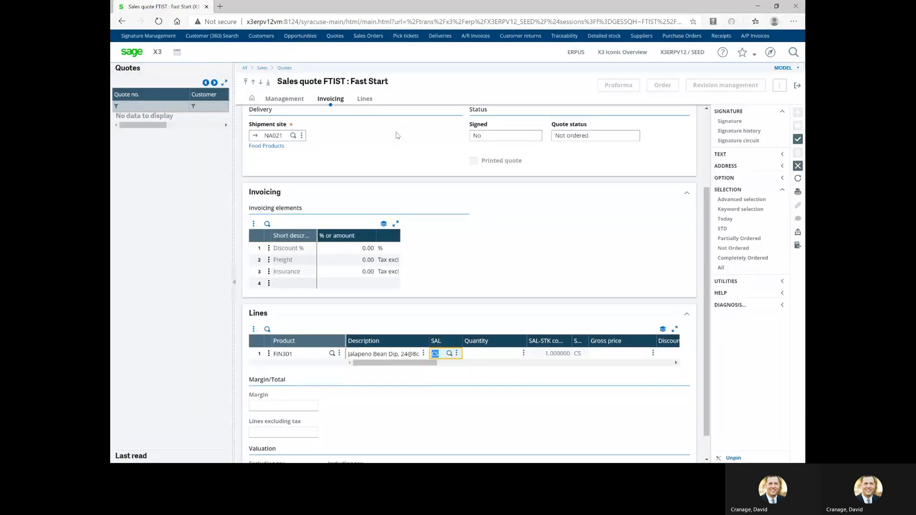
key(Tab)
text(15)
key(Tab)
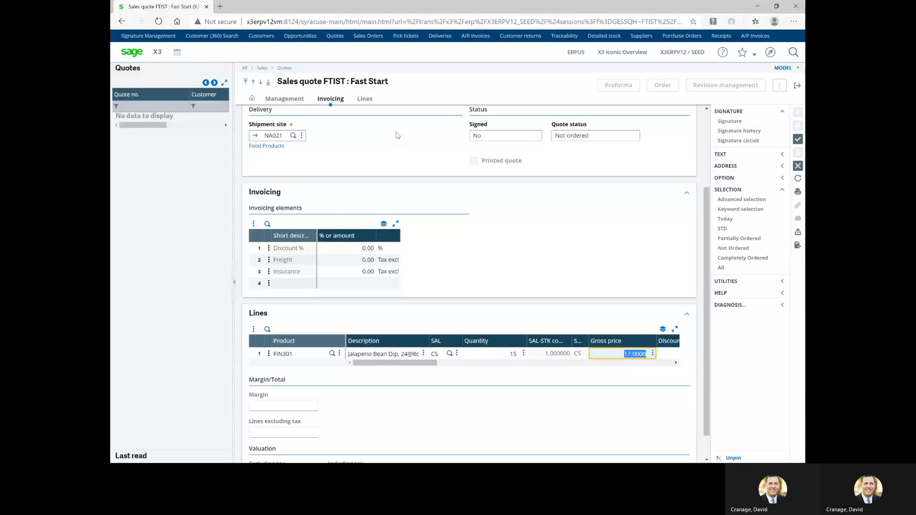
Check the 17.0000 gross price explanation and commit line 1 at 255.00 excluding tax
click(653, 354)
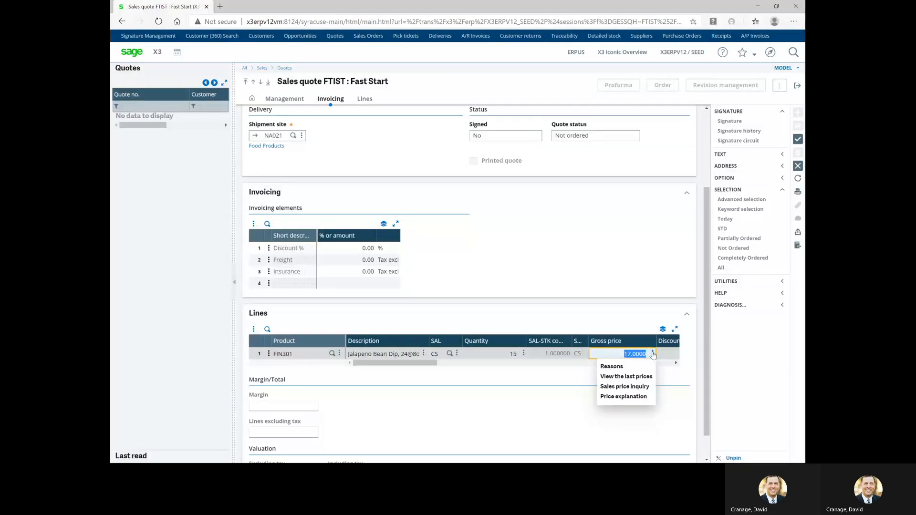
click(624, 397)
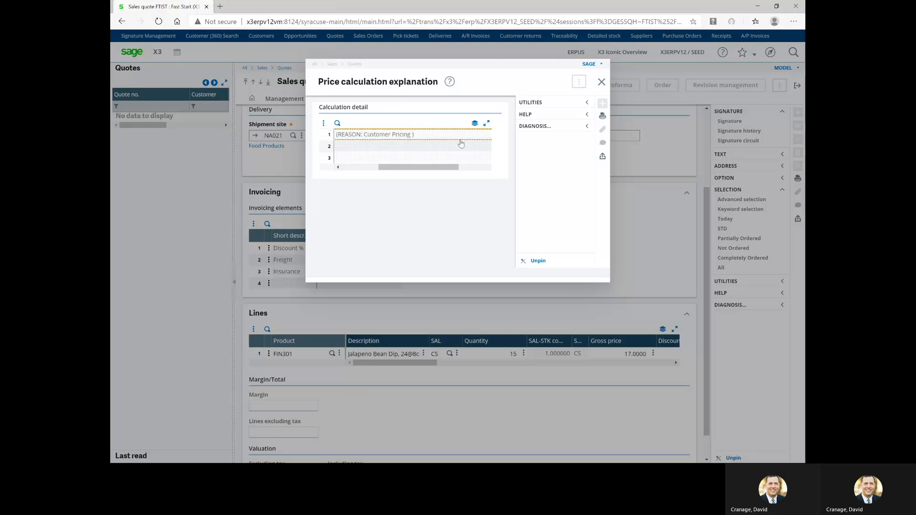
click(602, 83)
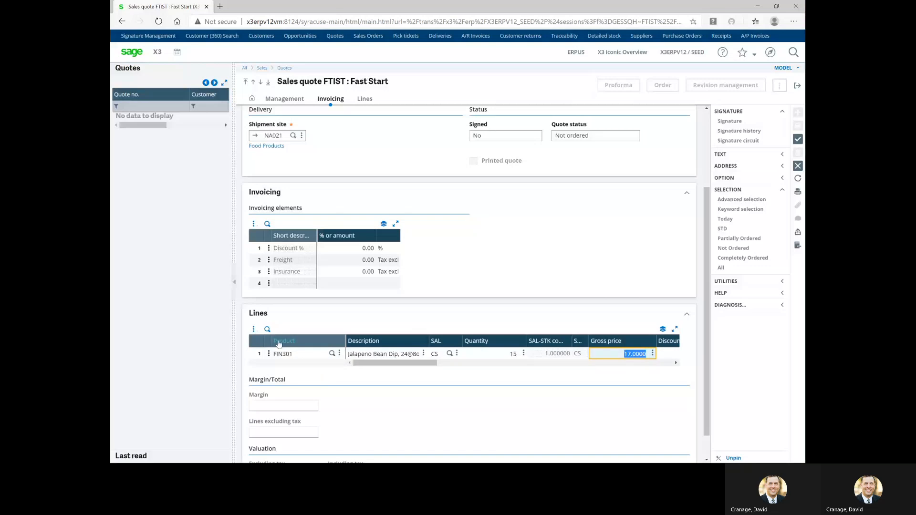
click(270, 355)
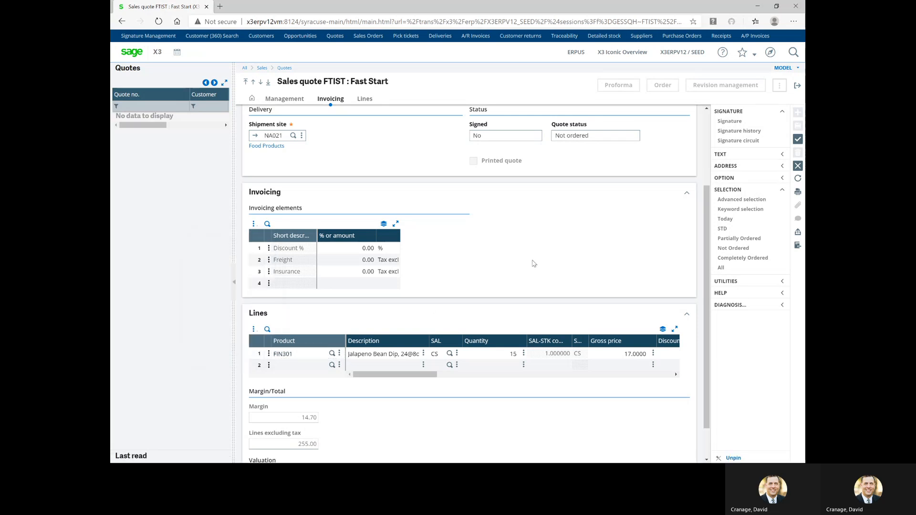
Create the quote to assign its number, then begin editing line 1's quantity
click(798, 140)
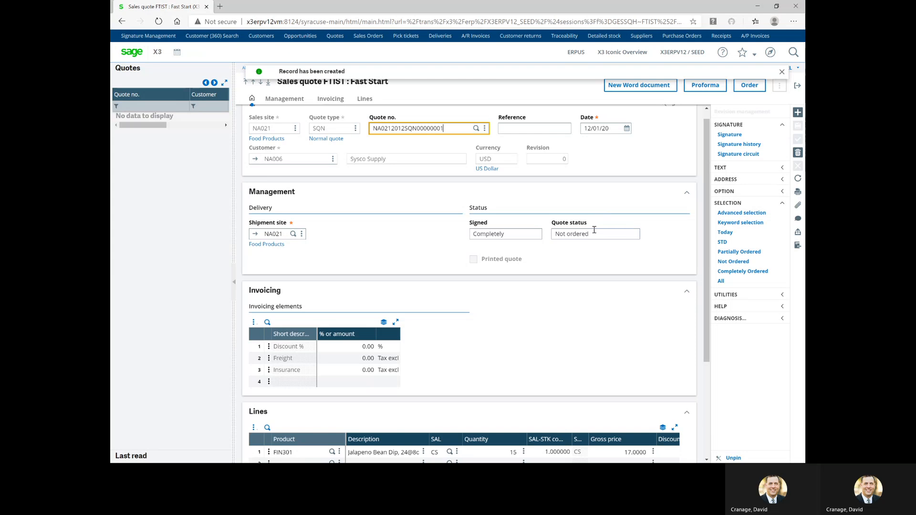
scroll(594, 231, down, 3)
click(505, 315)
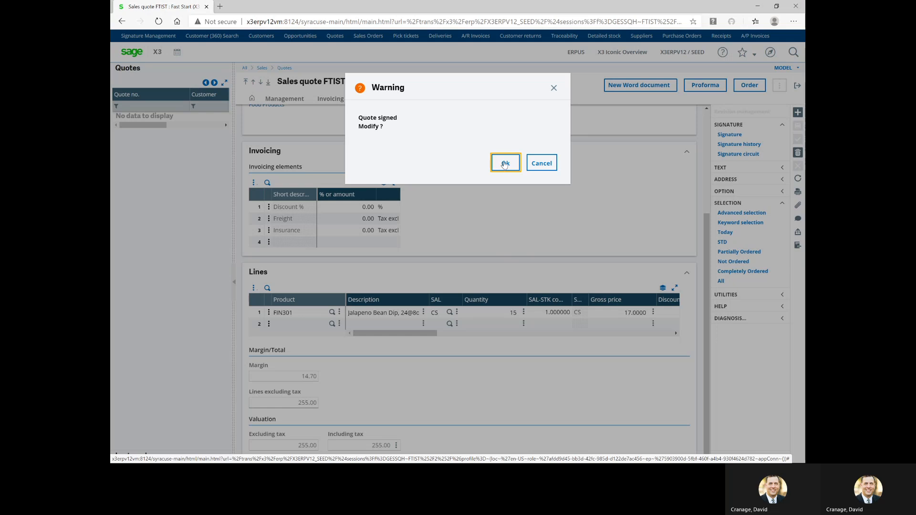
Revise the signed quote: set line 1 quantity to 16, recalculate prices to 272.00, and save
click(504, 165)
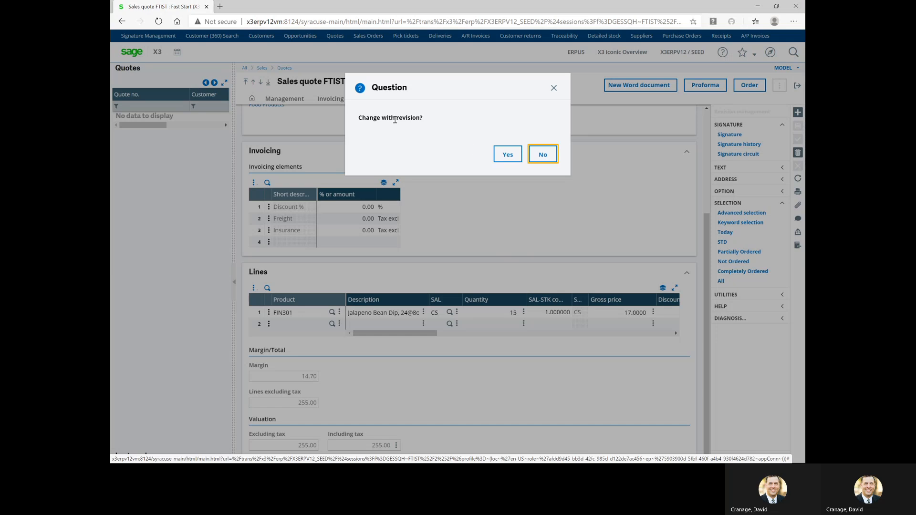
click(514, 159)
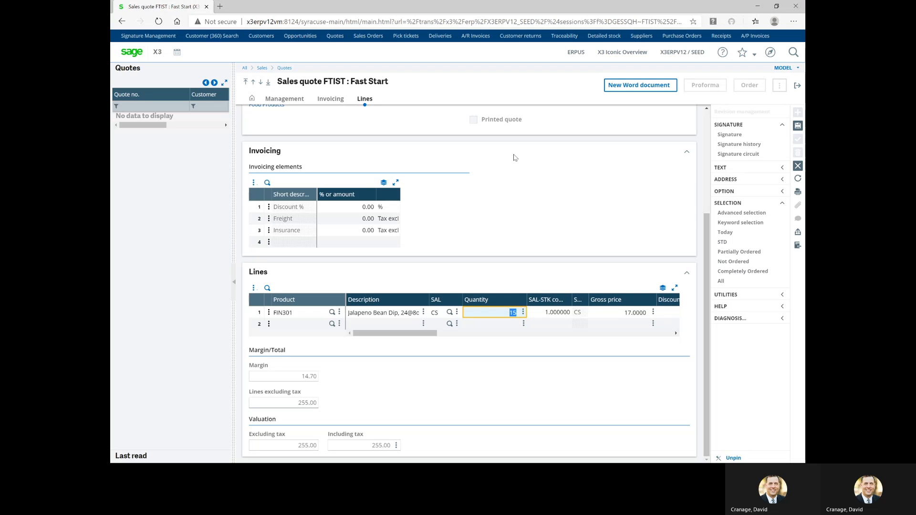
text(16)
key(Tab)
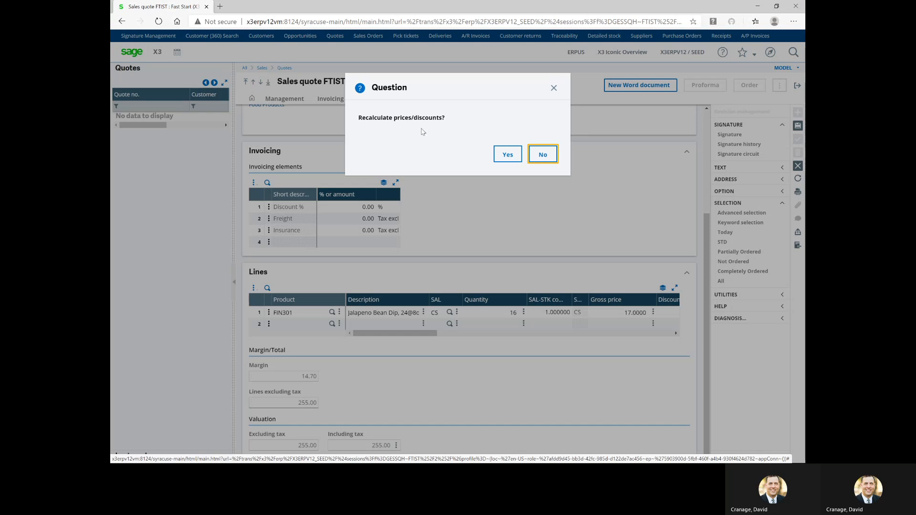
click(506, 154)
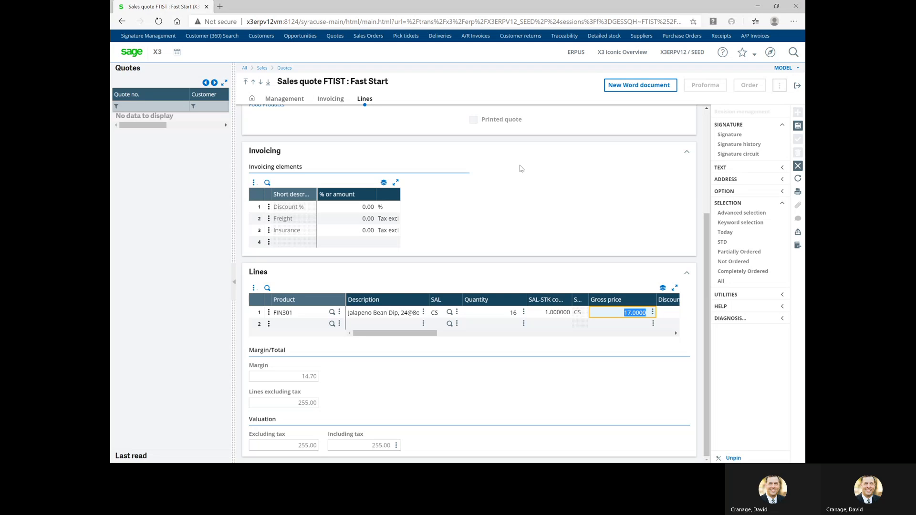
click(799, 127)
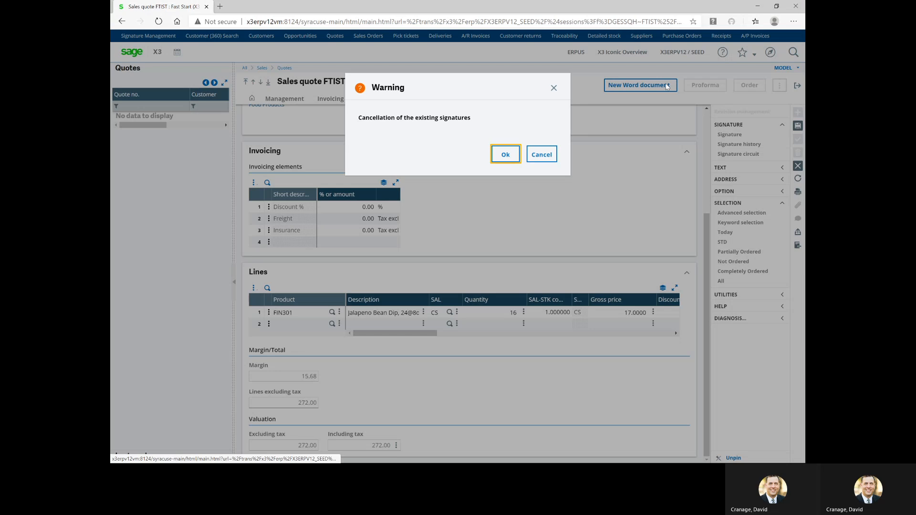
Accept cancelling the existing signatures and list the quote's pending approval requests
click(505, 155)
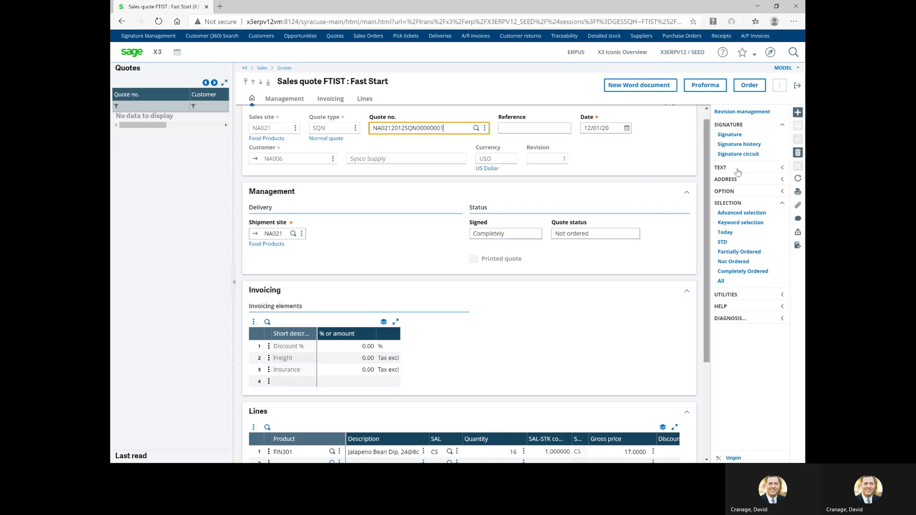
click(739, 137)
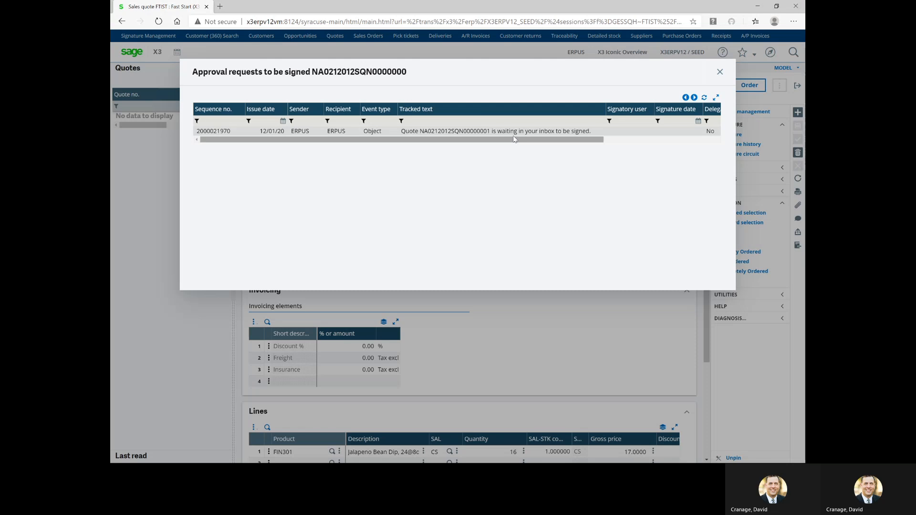
Answer the pending approval request with VAL Validation
click(471, 133)
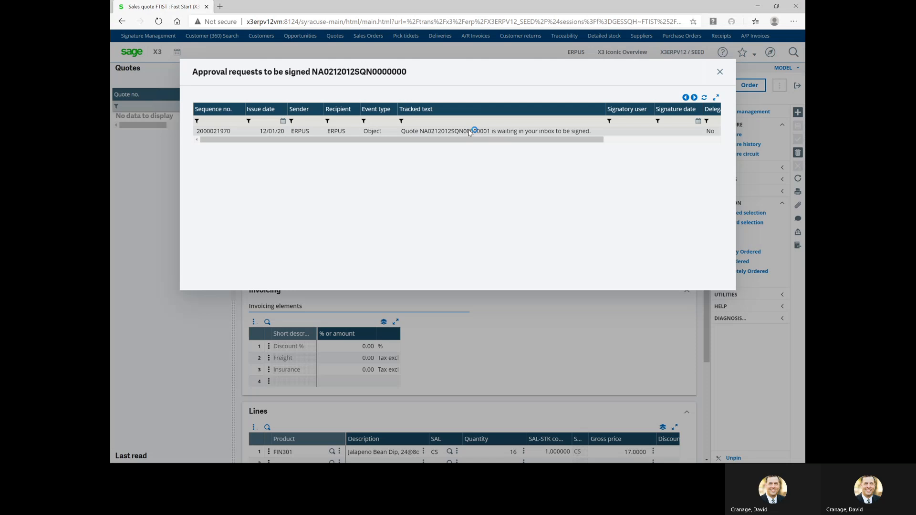
click(422, 114)
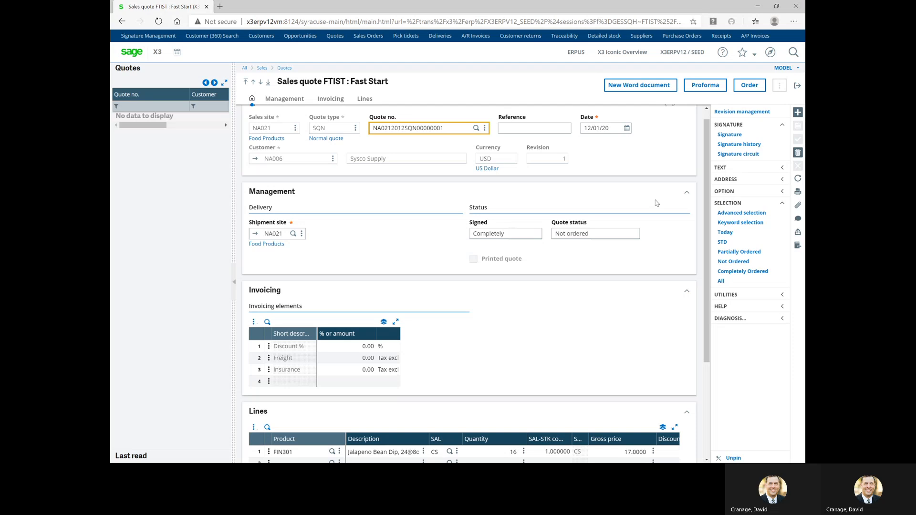
Print this quote record with the DEVICLIENT Email Customer Quote report to generate its PDF email
click(799, 195)
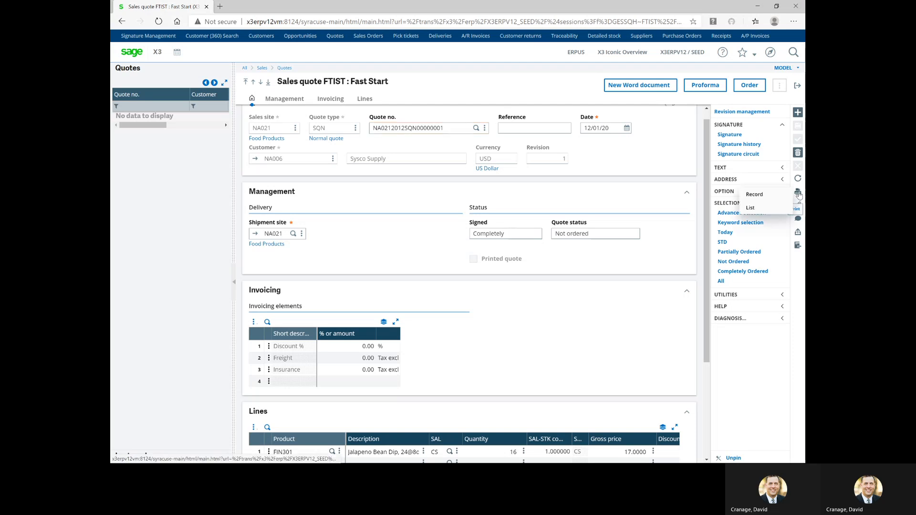
click(759, 200)
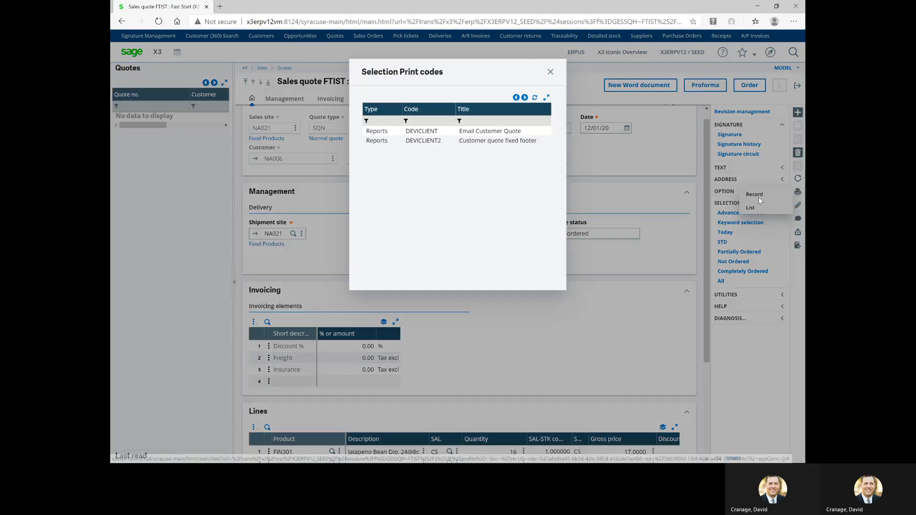
click(485, 131)
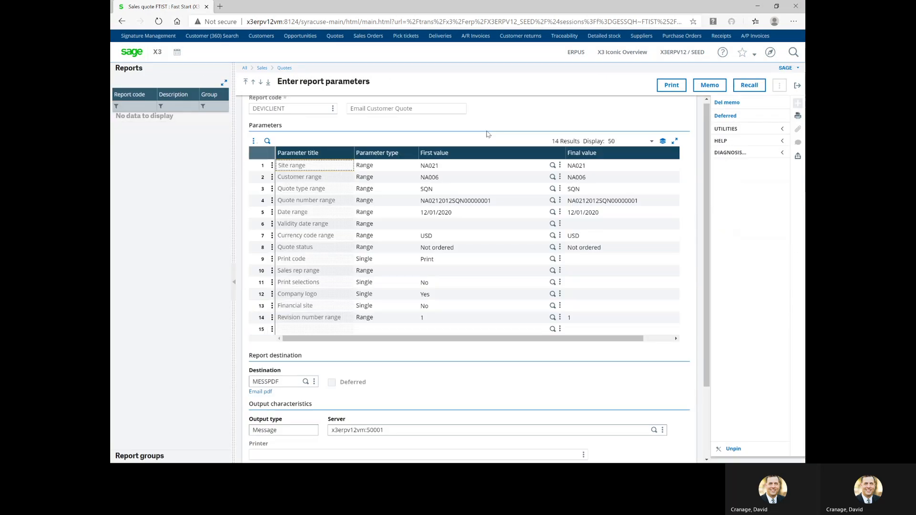
click(672, 85)
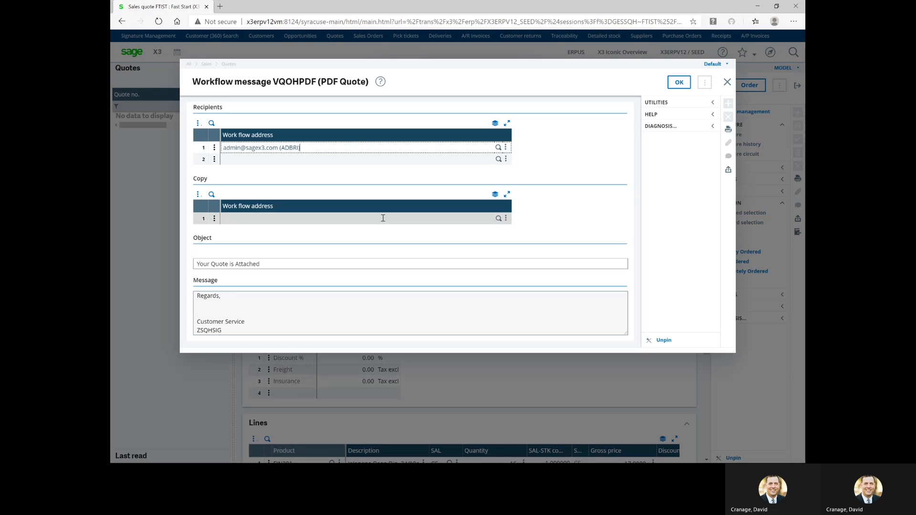
Replace the ZSQHSIG signature code with the sender's name above Customer Service, then send the email
double_click(230, 330)
key(Delete)
click(198, 314)
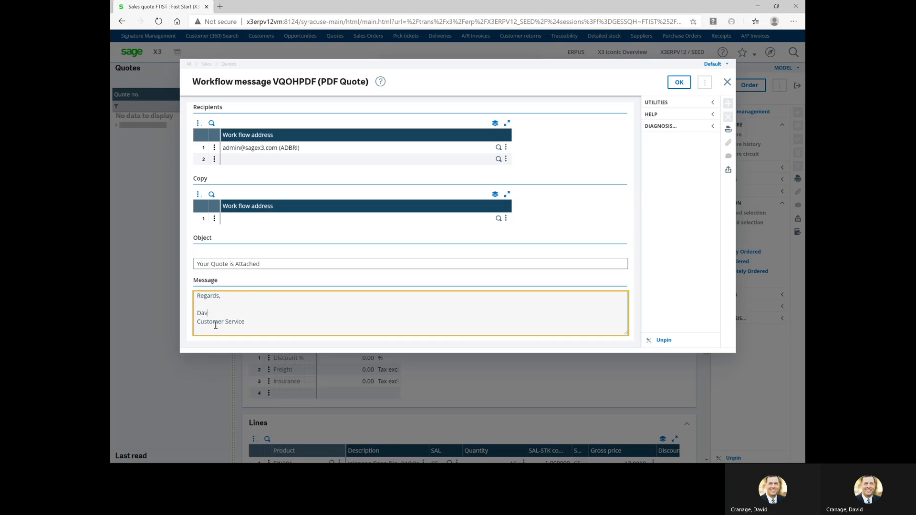
click(680, 83)
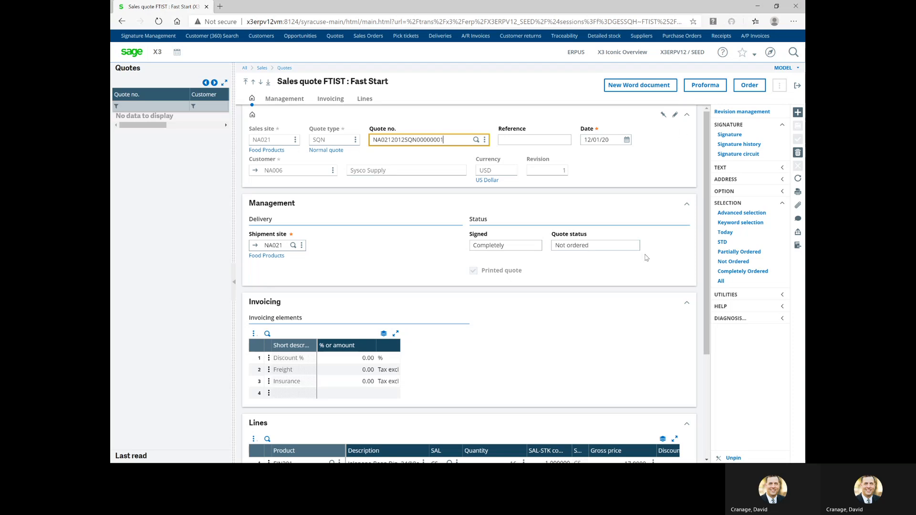
Close the stray browser tab, receive mail in Outlook, and open the 'Your Quote is Attached' PDF
key(alt+Tab)
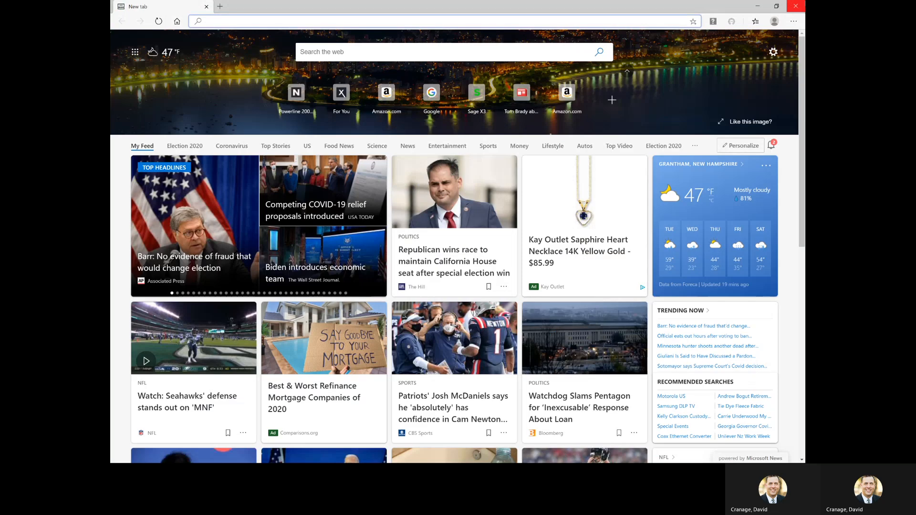
click(789, 7)
key(alt+Tab)
key(alt+Tab)
key(alt+Tab)
key(alt+Tab)
click(753, 95)
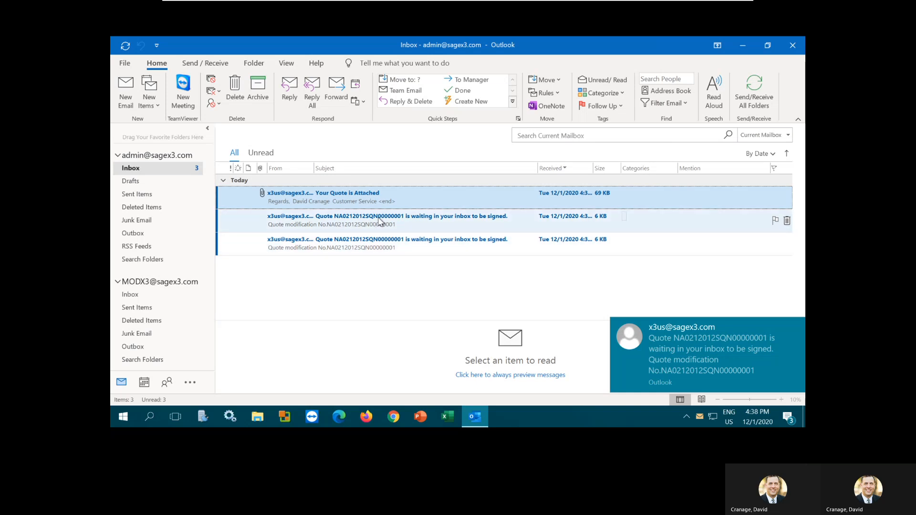
double_click(345, 200)
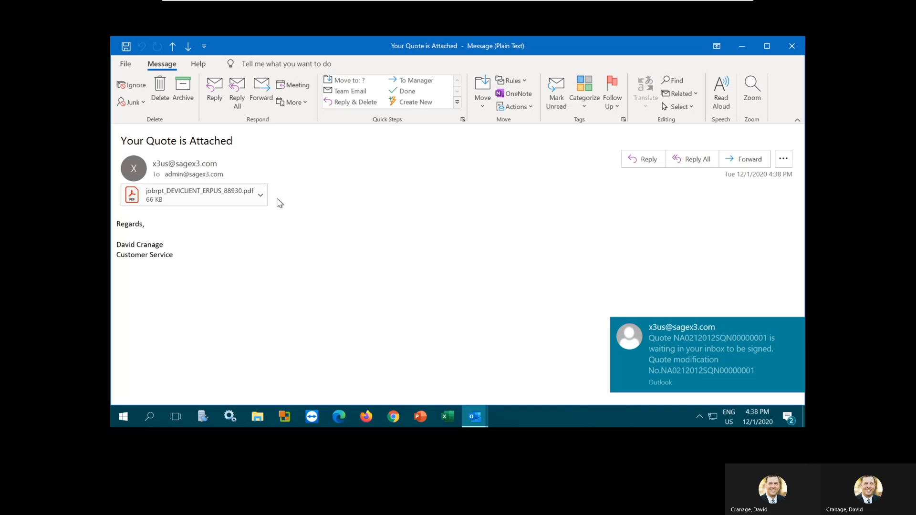
click(190, 200)
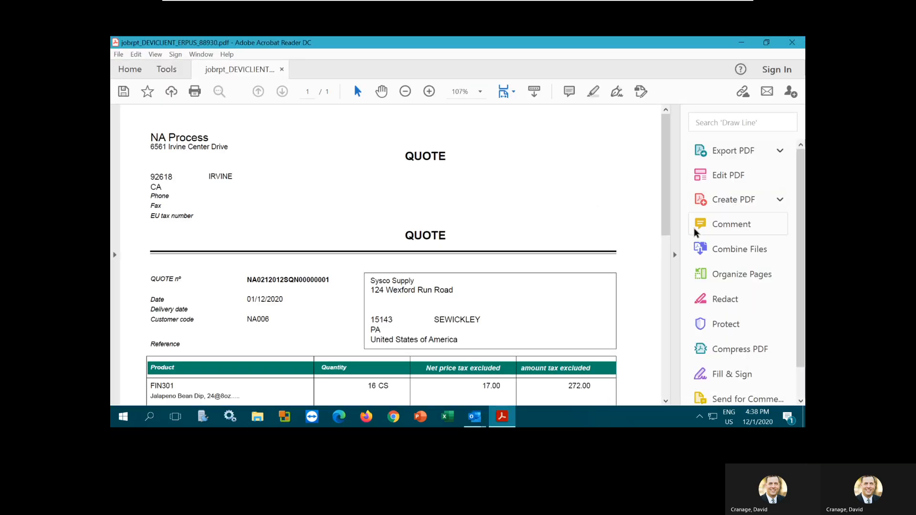
Hide the Tools pane, view the quote at Fit One Full Page then 100%, then close Acrobat and the message
click(675, 255)
click(794, 393)
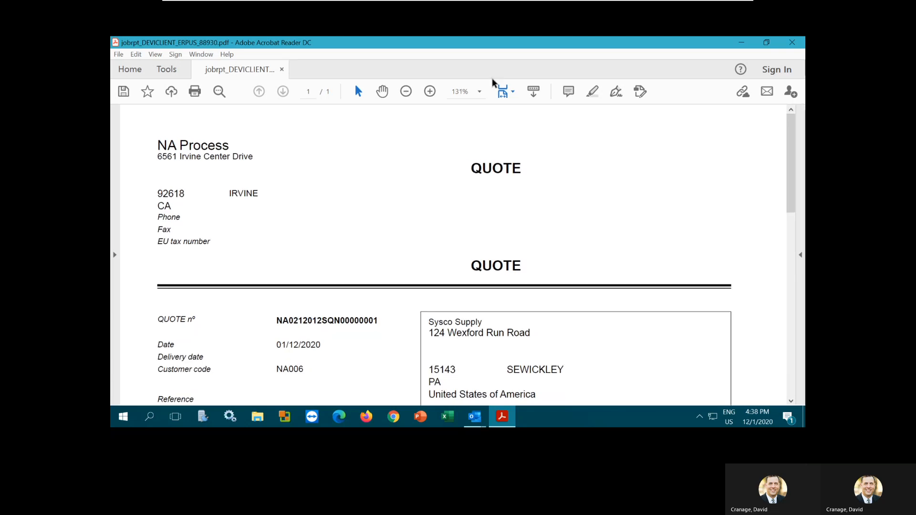
click(507, 96)
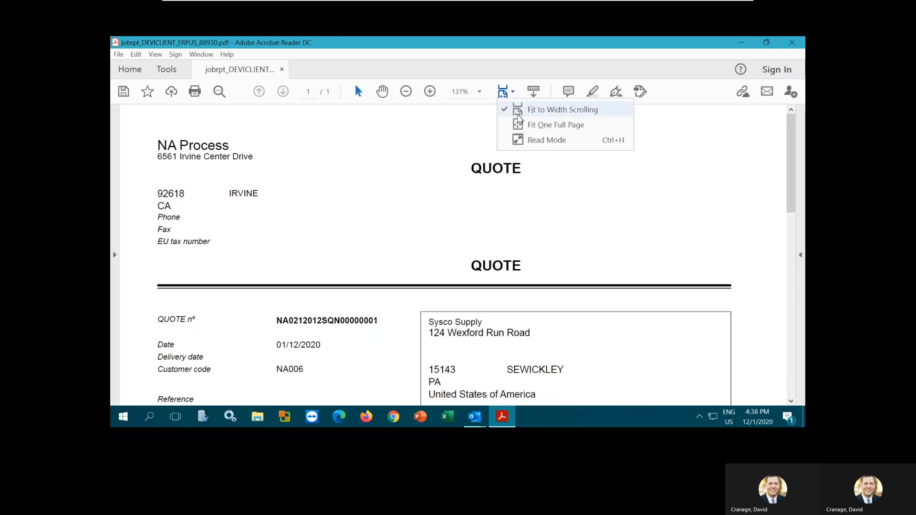
click(540, 125)
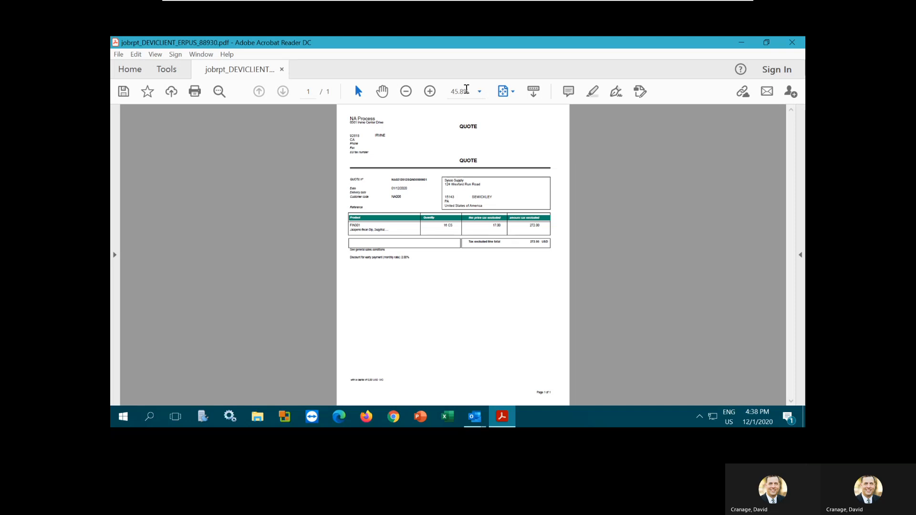
click(429, 91)
click(429, 91)
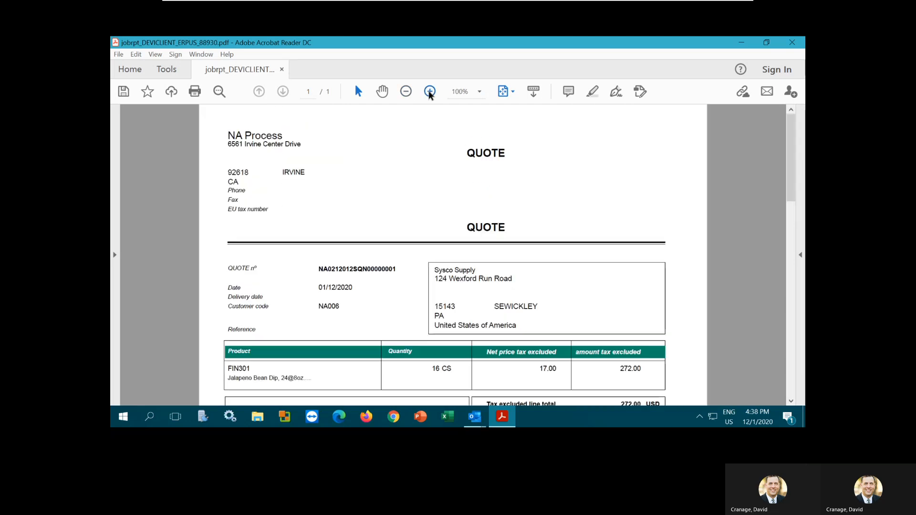
scroll(634, 182, down, 2)
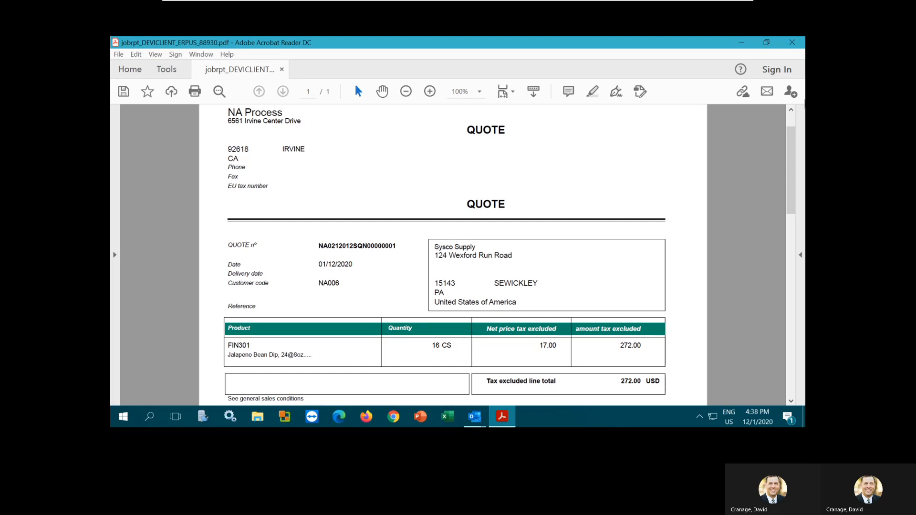
click(792, 42)
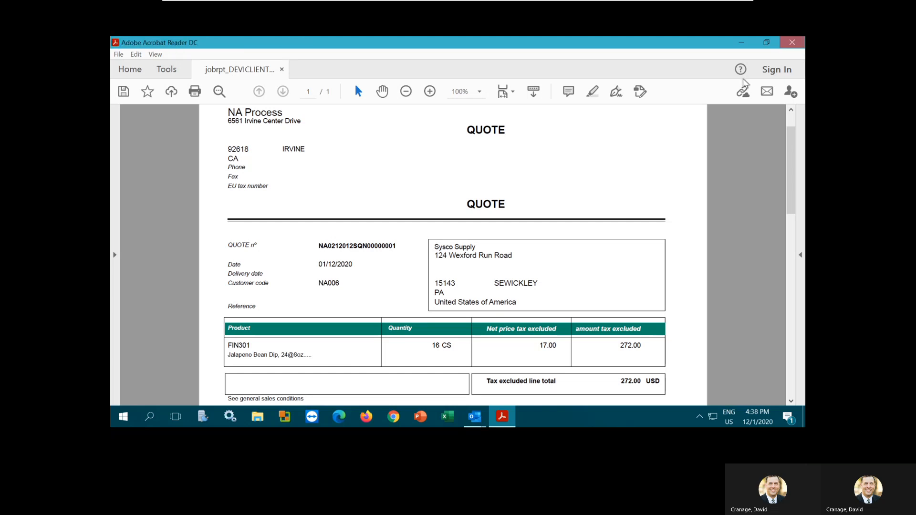
click(793, 47)
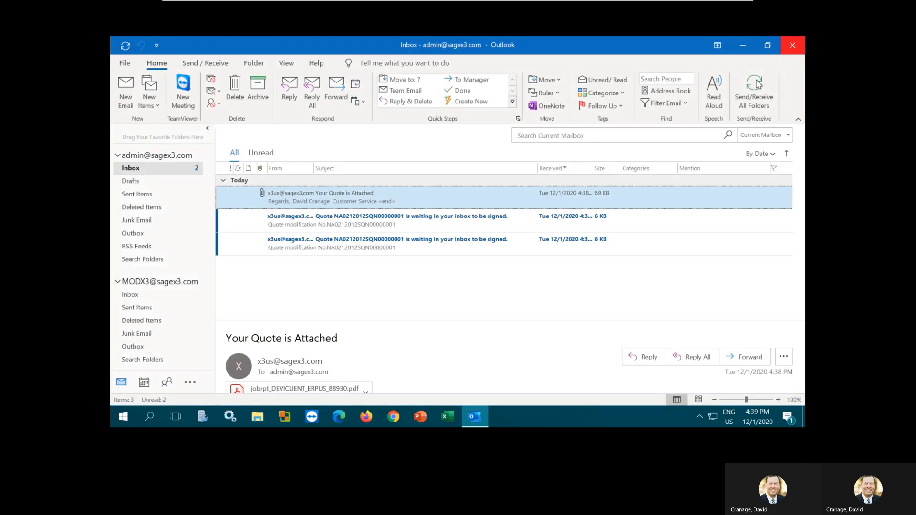
Minimize the remote desktop, scroll through the quote's Revision management history, then exit back to the quote
mouse_move(652, 4)
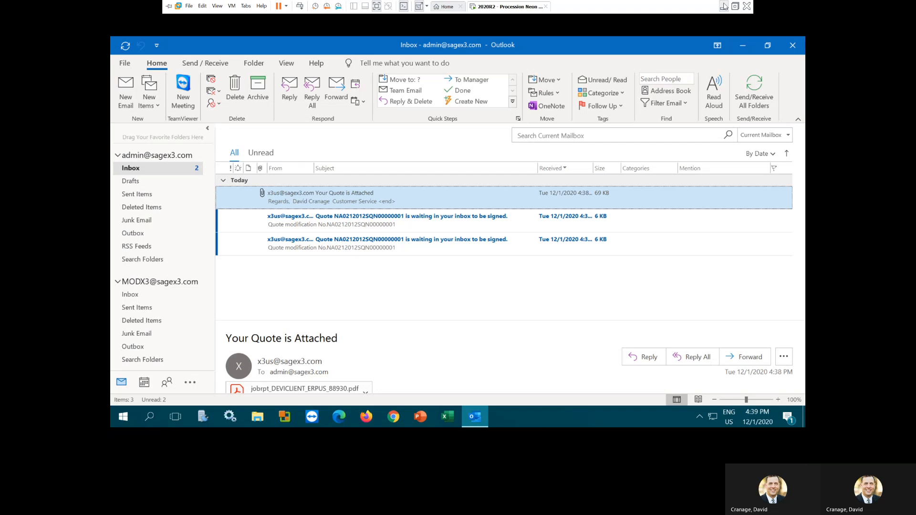
click(724, 6)
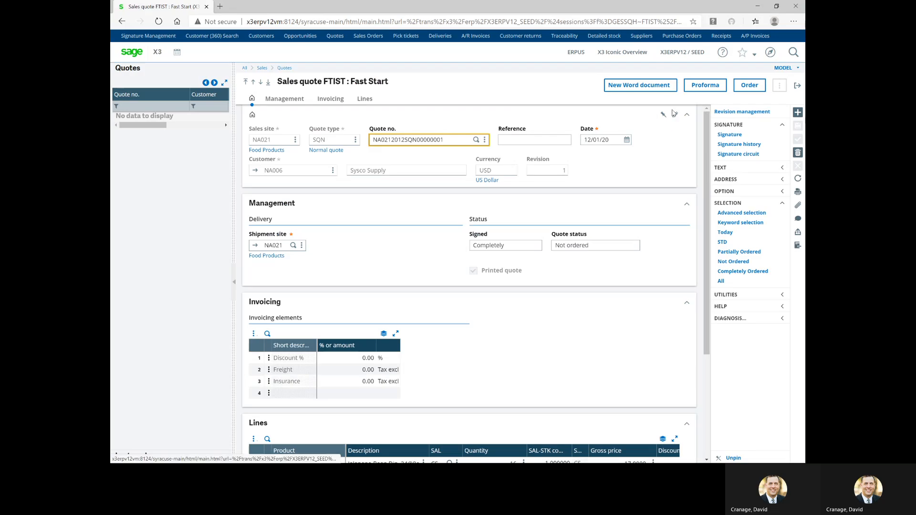
click(719, 113)
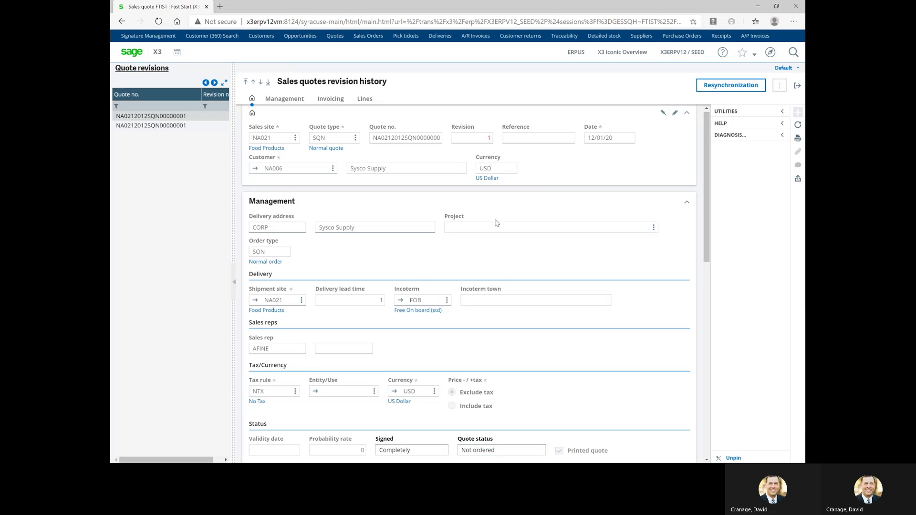
scroll(448, 399, down, 5)
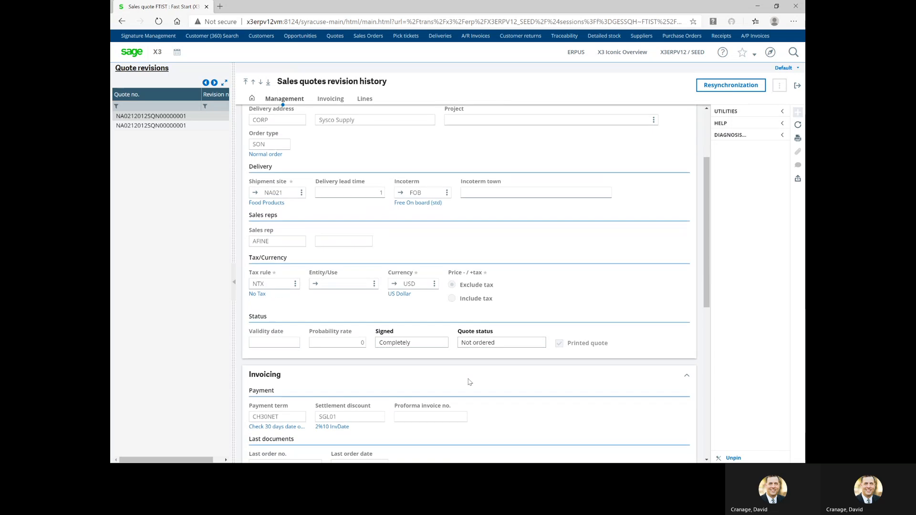
scroll(470, 380, down, 3)
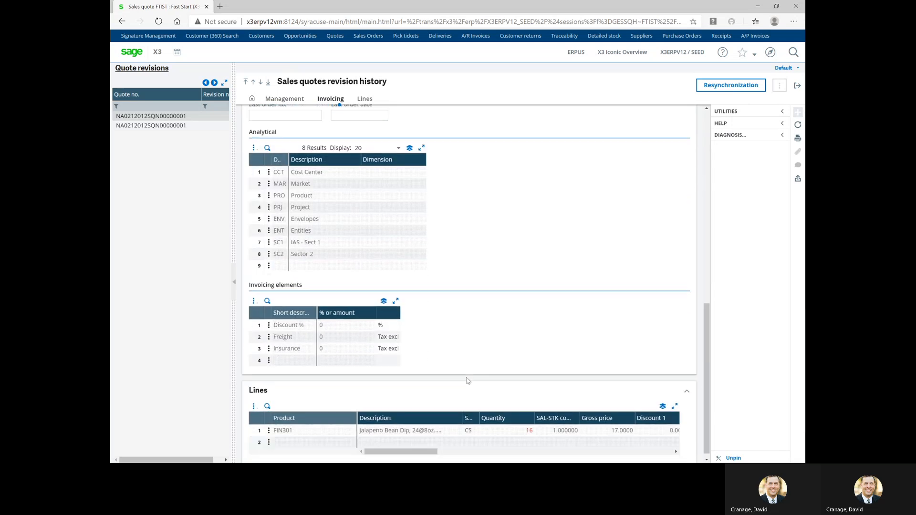
scroll(468, 381, down, 1)
scroll(468, 381, up, 1)
scroll(469, 381, down, 1)
click(798, 86)
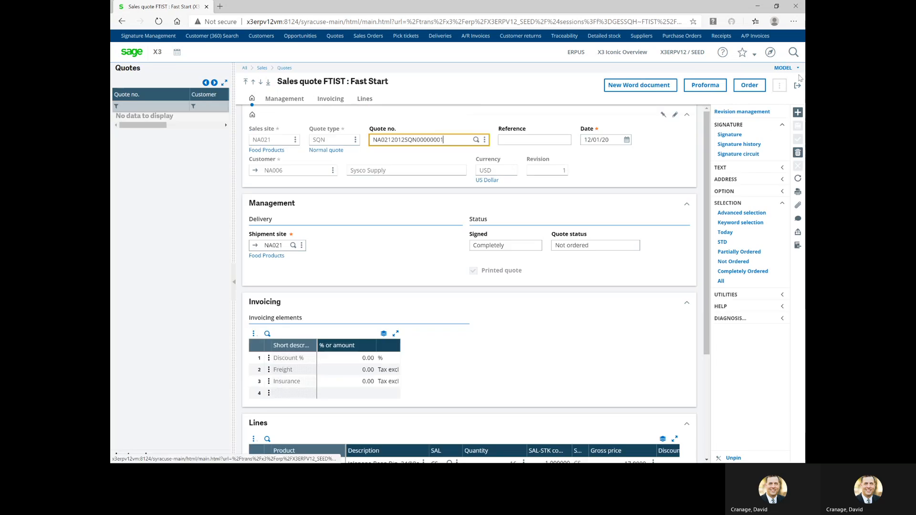
Exit the sales quote form back to the Quote to Cash landing page
click(798, 86)
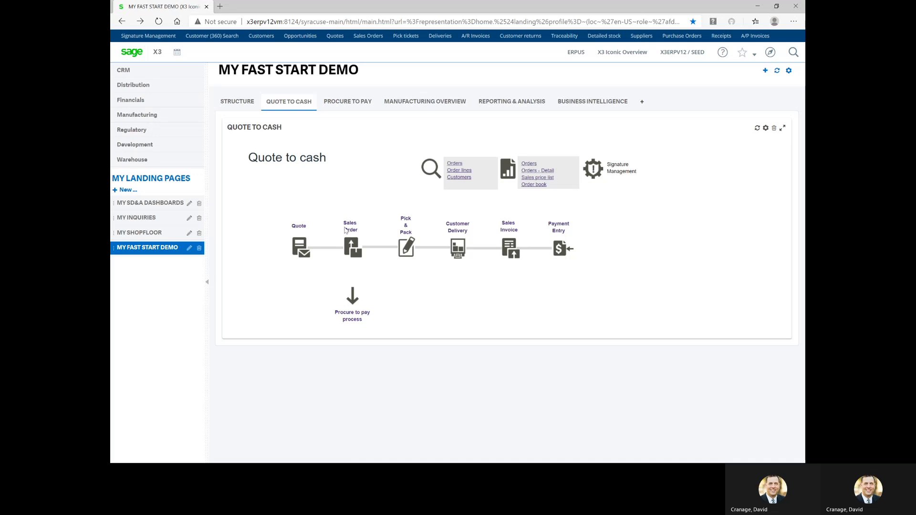
Start a new sales order from the Sales Order icon on the Quote to cash page
click(356, 252)
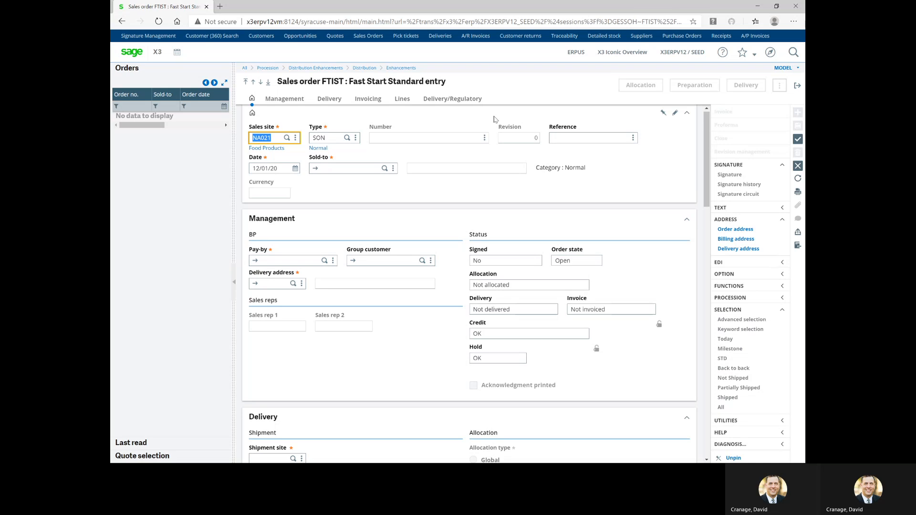
Enter Sysco Supply's customer code in the Sold-to field and confirm it
click(367, 169)
text(na)
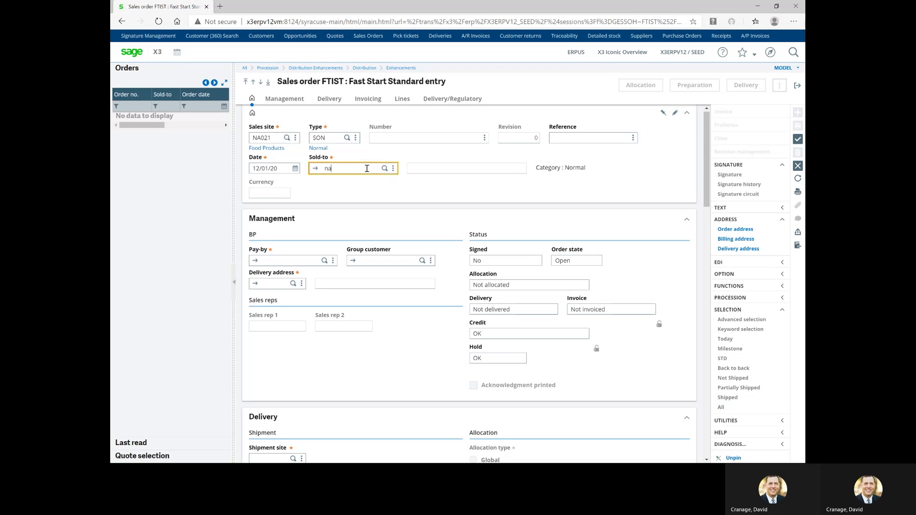
text(001)
key(Tab)
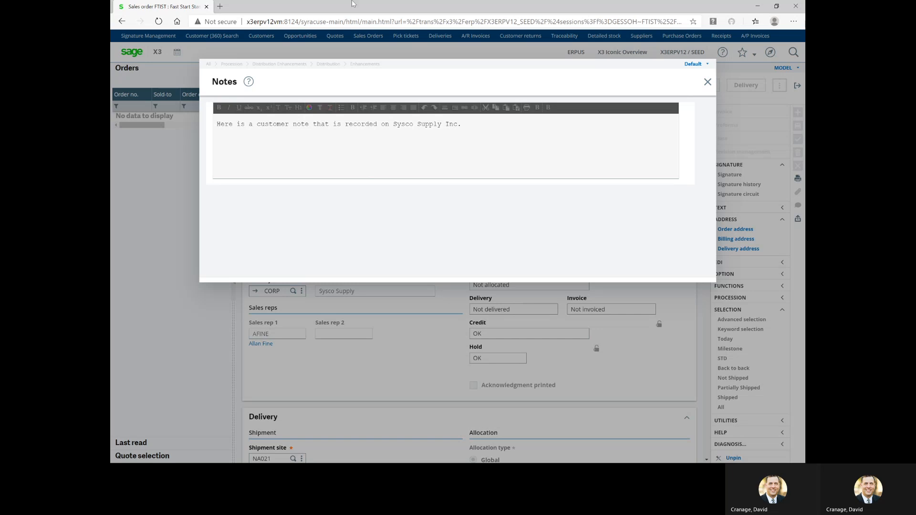
Dismiss the customer note and select the quote's FIN301 Jalapeno Bean Dip line (16 CS) from Quote selection
click(707, 82)
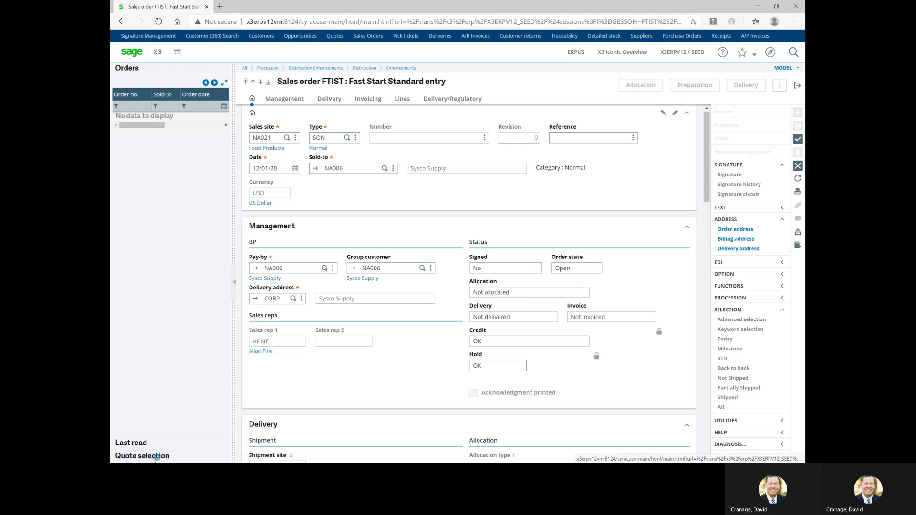
click(151, 456)
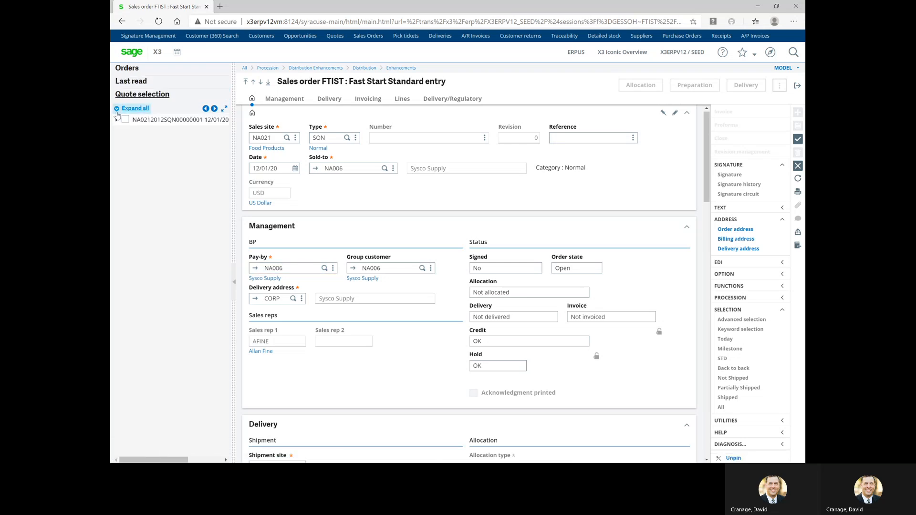
click(117, 120)
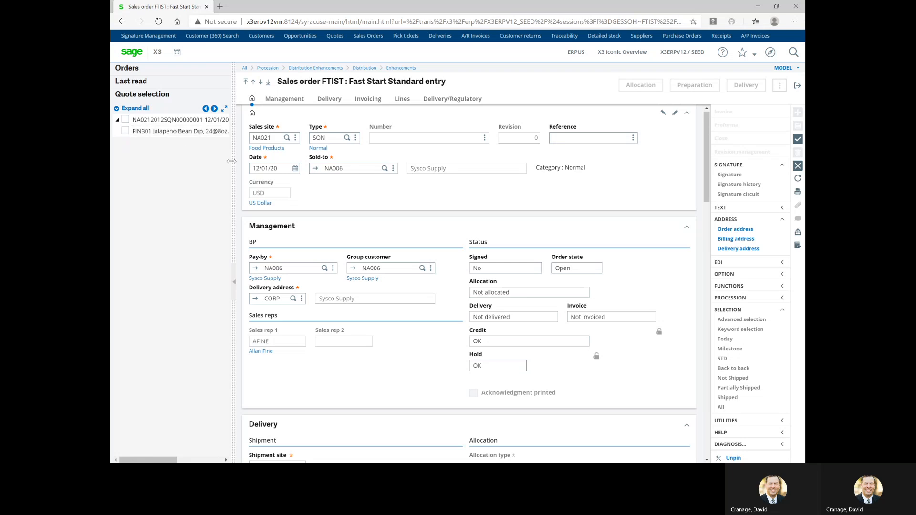
mouse_move(154, 460)
mouse_down()
mouse_move(199, 459)
mouse_move(160, 460)
mouse_up()
click(125, 132)
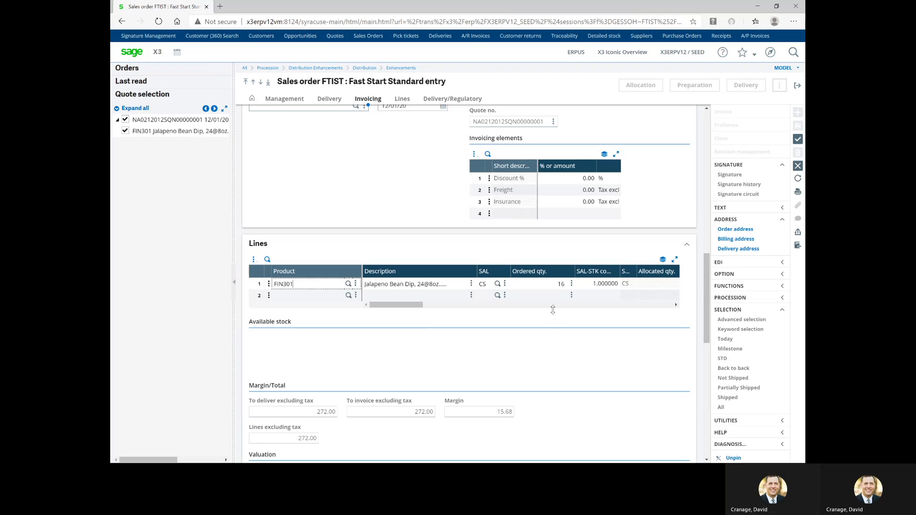
Save the new sales order with Create so it is signed and allocated automatically
scroll(553, 310, up, 10)
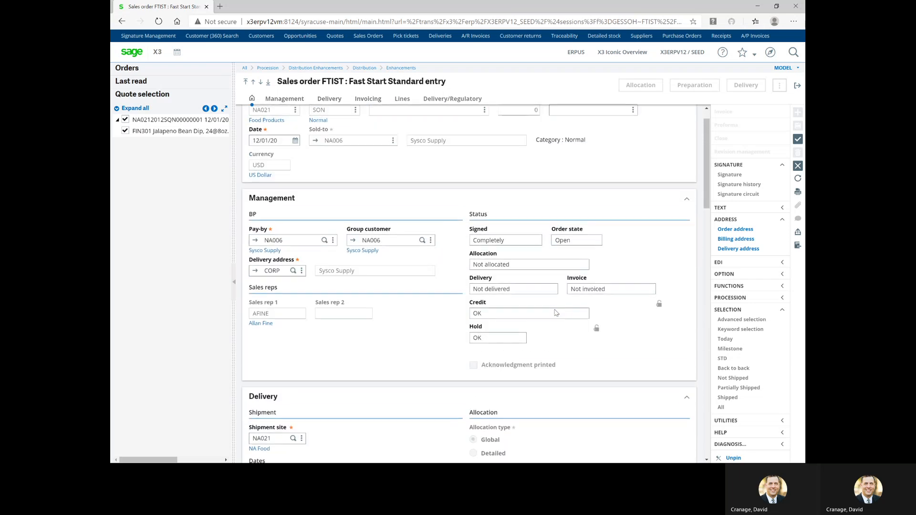
scroll(556, 310, up, 1)
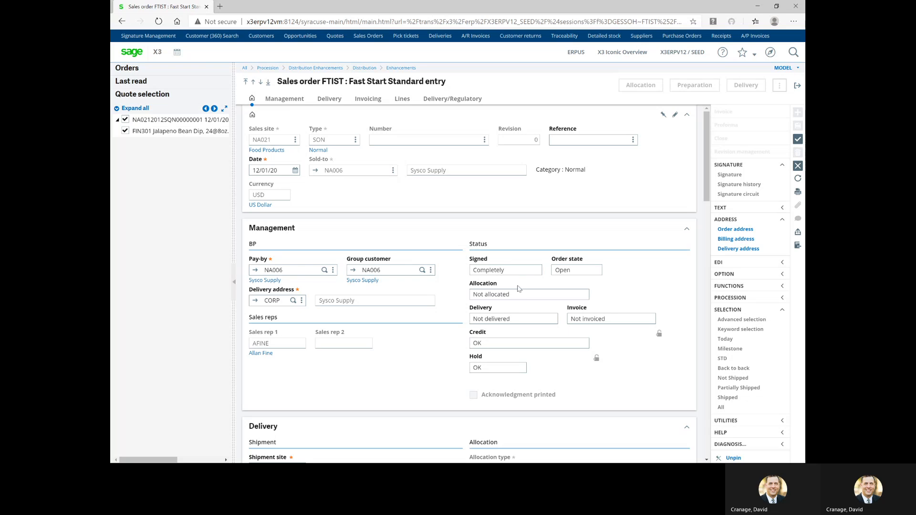
scroll(525, 353, down, 1)
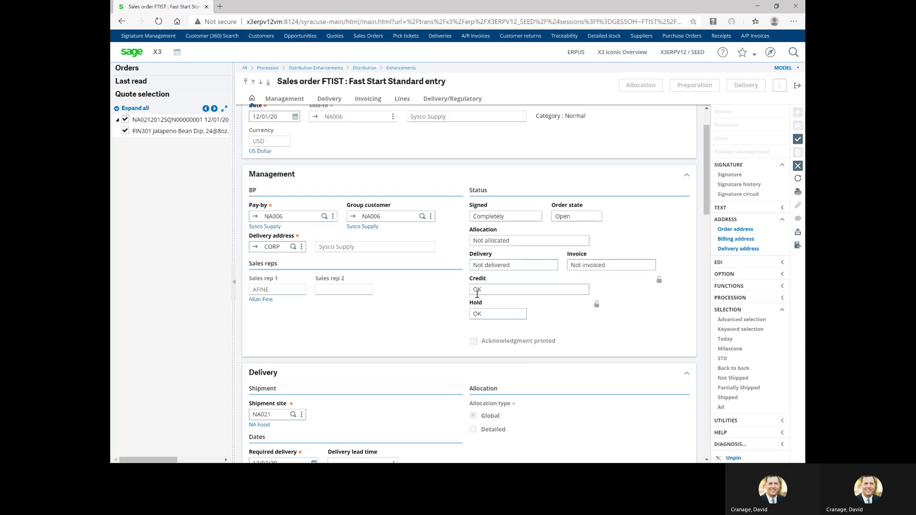
click(798, 178)
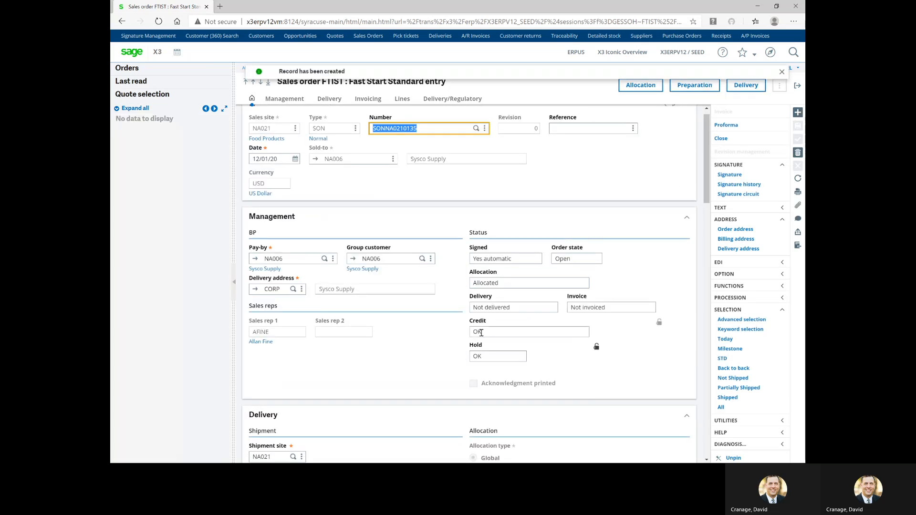
click(597, 348)
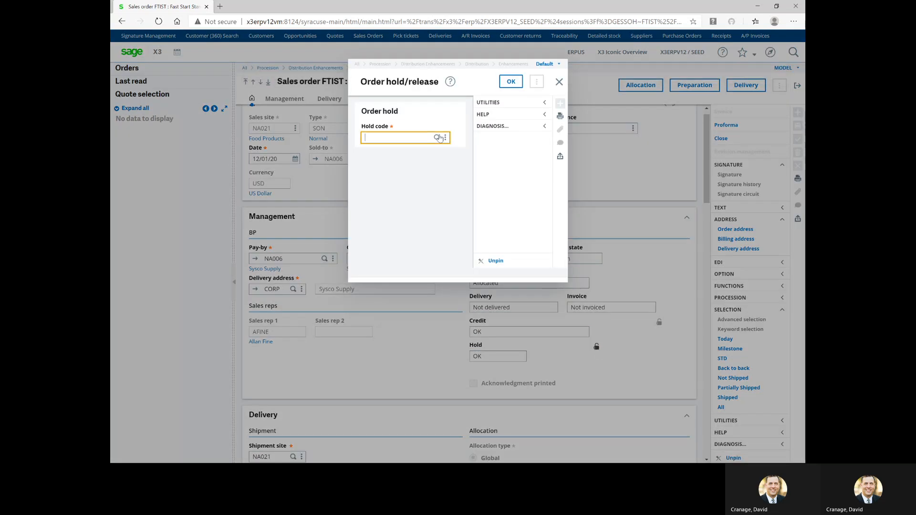
click(438, 138)
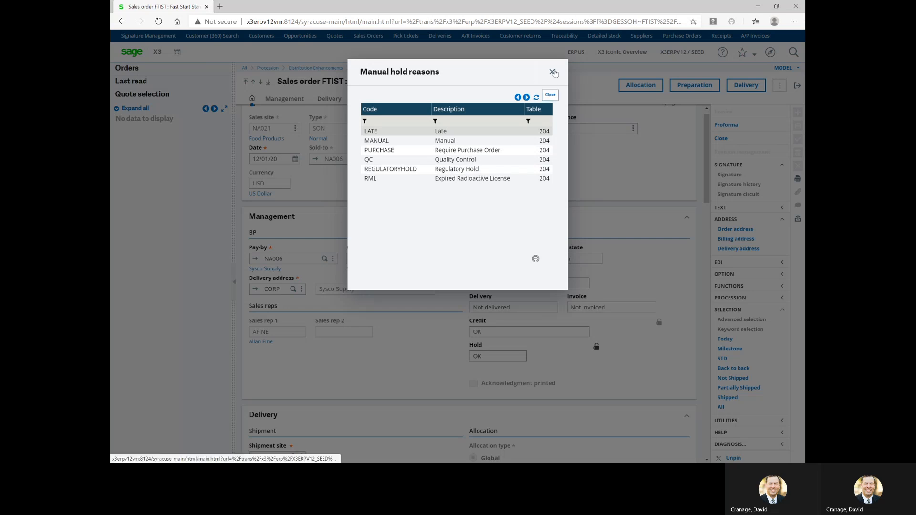
click(553, 72)
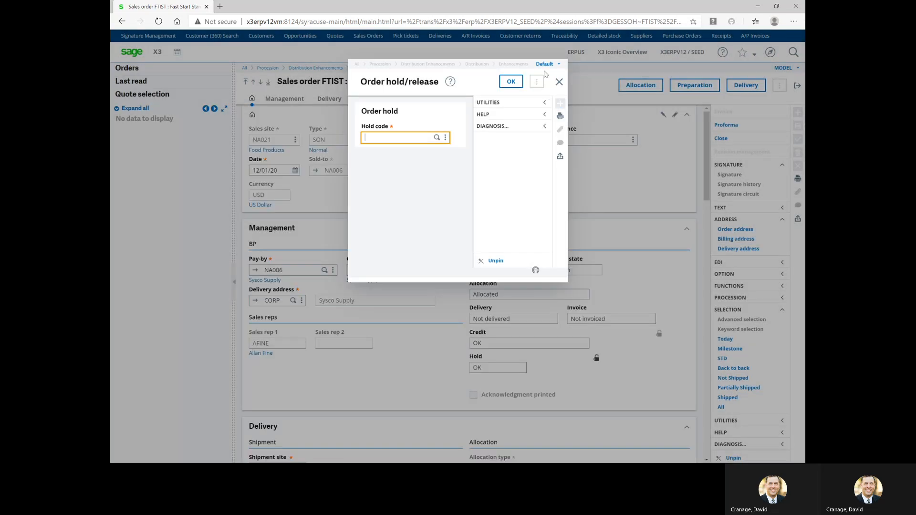
click(559, 81)
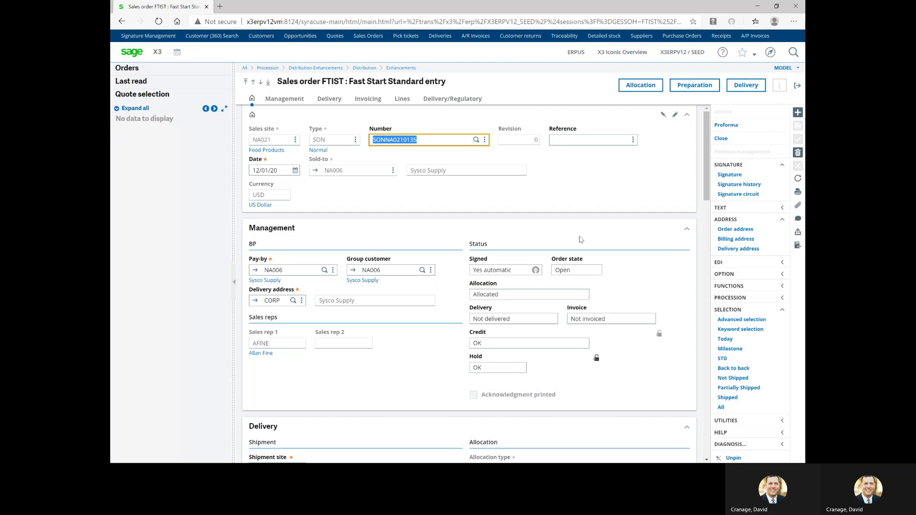
Show the FIN301 line's allocation figures: 16 allocated, with 964 CS available in stock
scroll(580, 239, down, 3)
scroll(591, 240, down, 4)
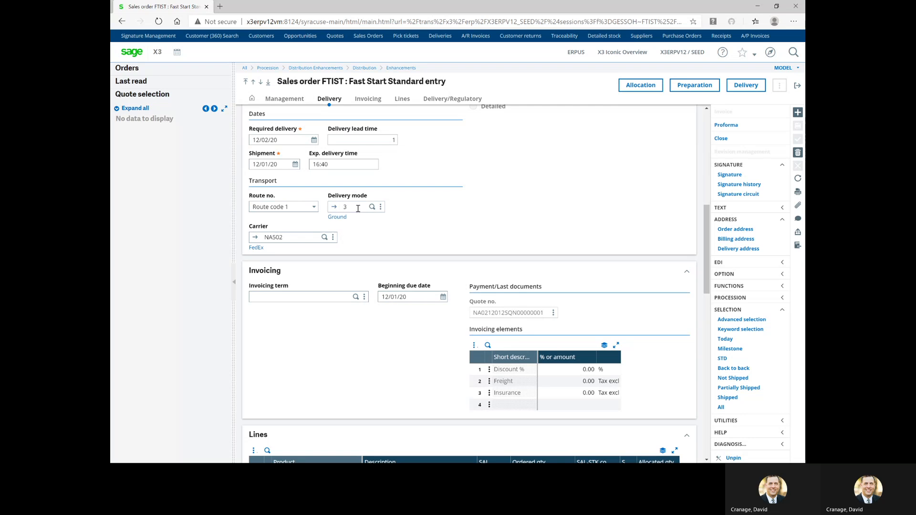
scroll(361, 239, down, 2)
scroll(361, 239, down, 2)
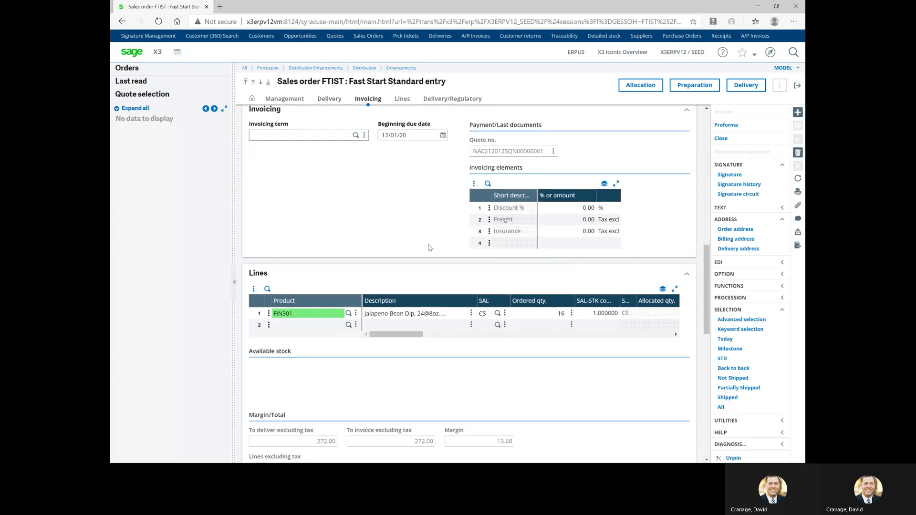
scroll(449, 226, down, 1)
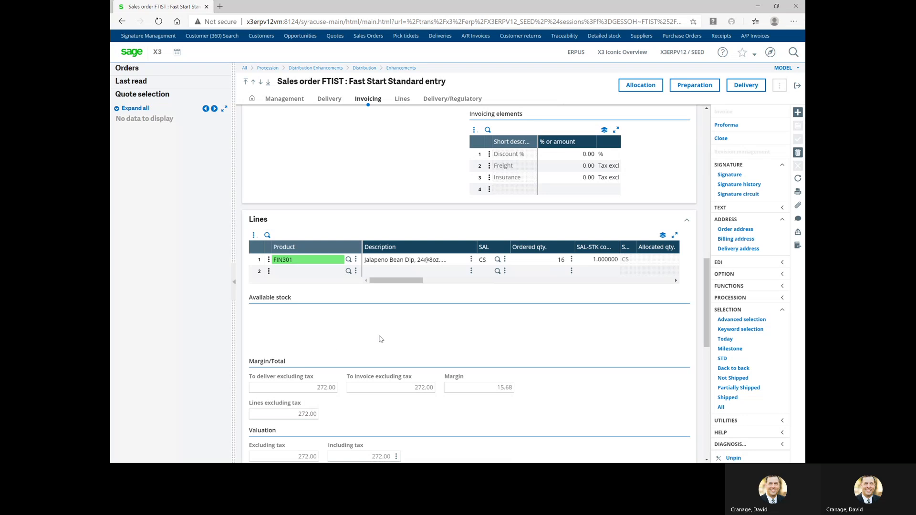
drag(406, 282, 415, 283)
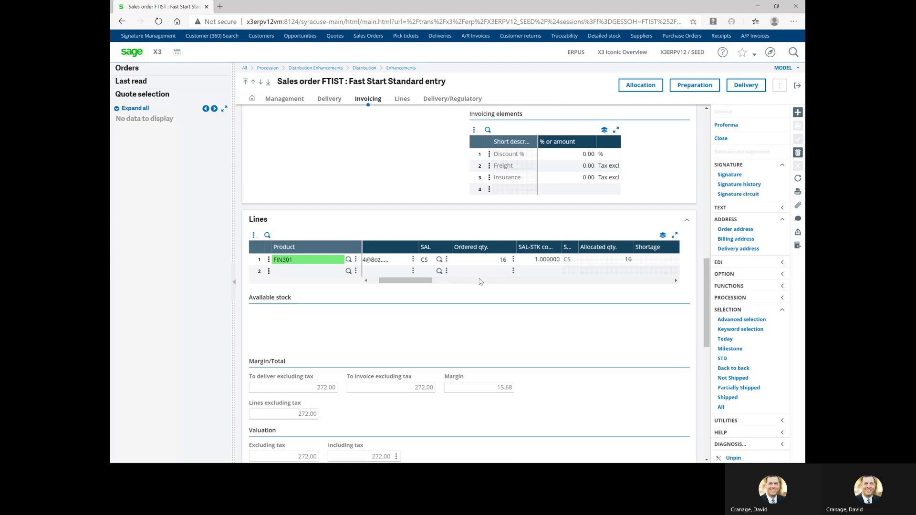
scroll(423, 275, right, 2)
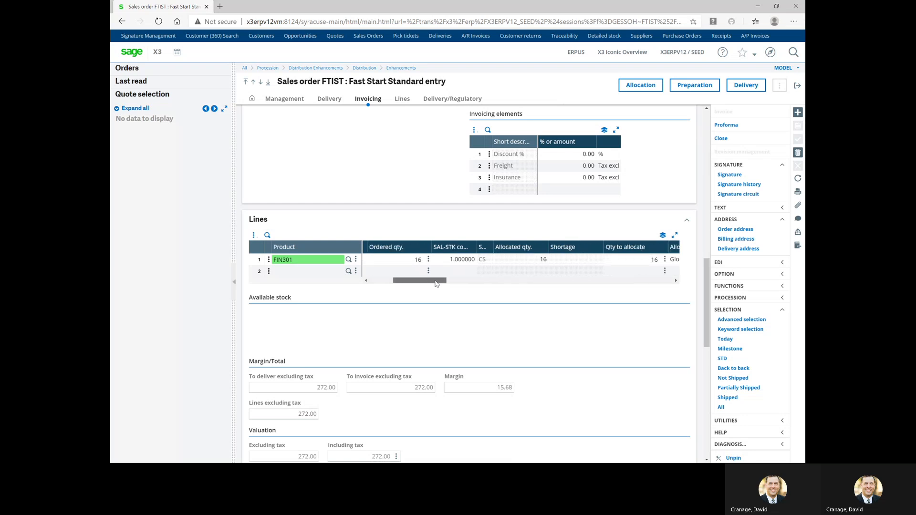
click(592, 262)
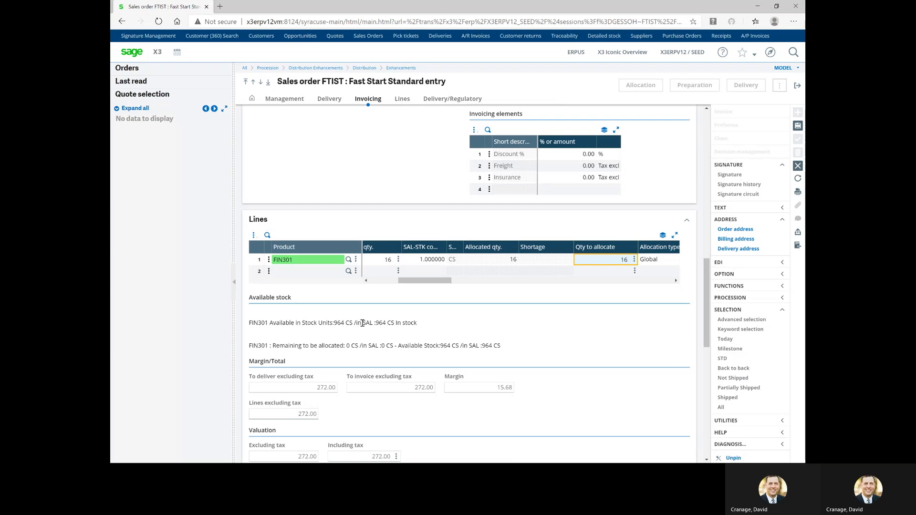
Review the FIN301 line's actions, then open the stock options for its quantity to allocate
click(270, 264)
click(269, 261)
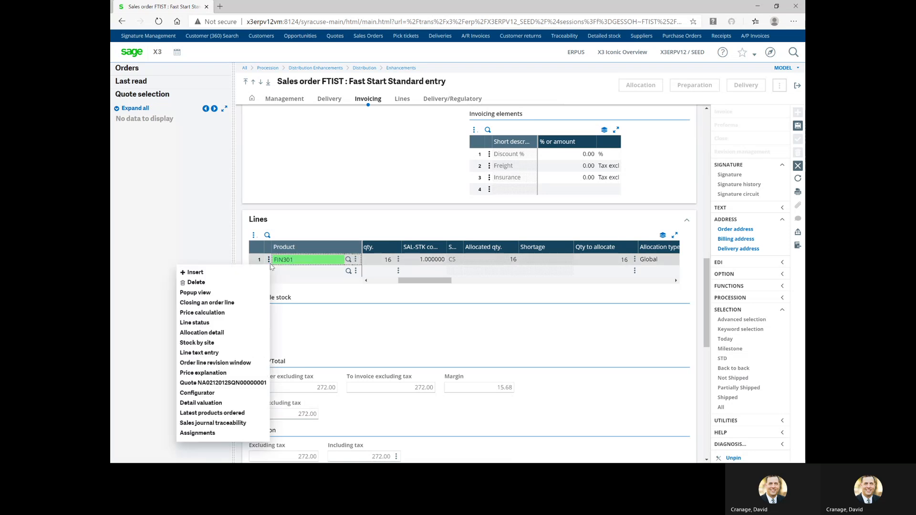
click(271, 266)
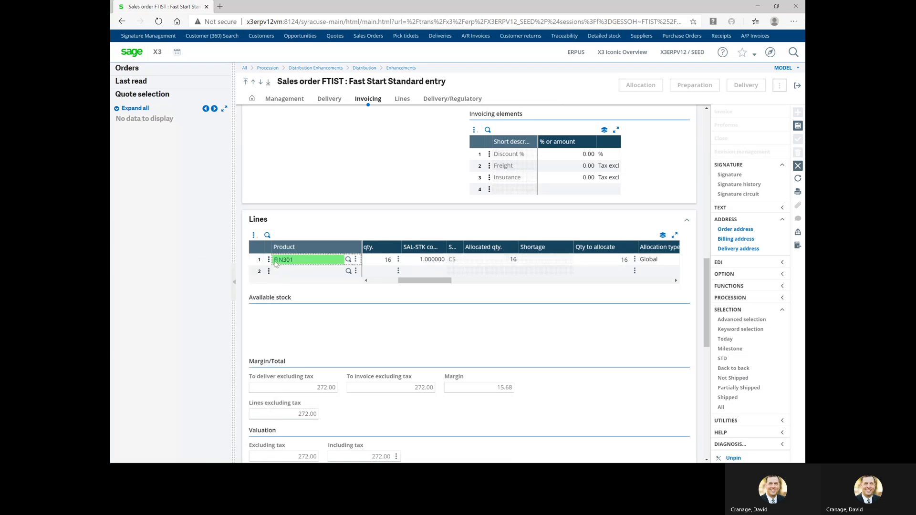
click(269, 261)
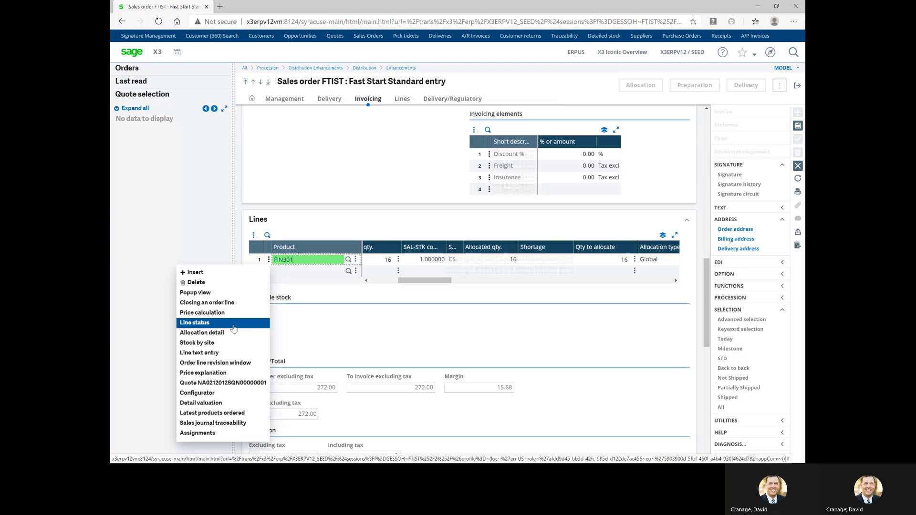
click(556, 337)
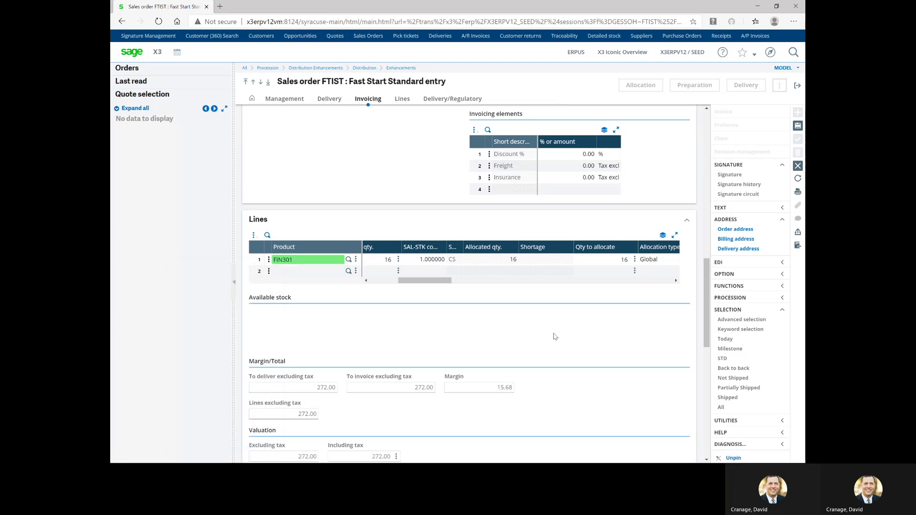
drag(427, 282, 440, 282)
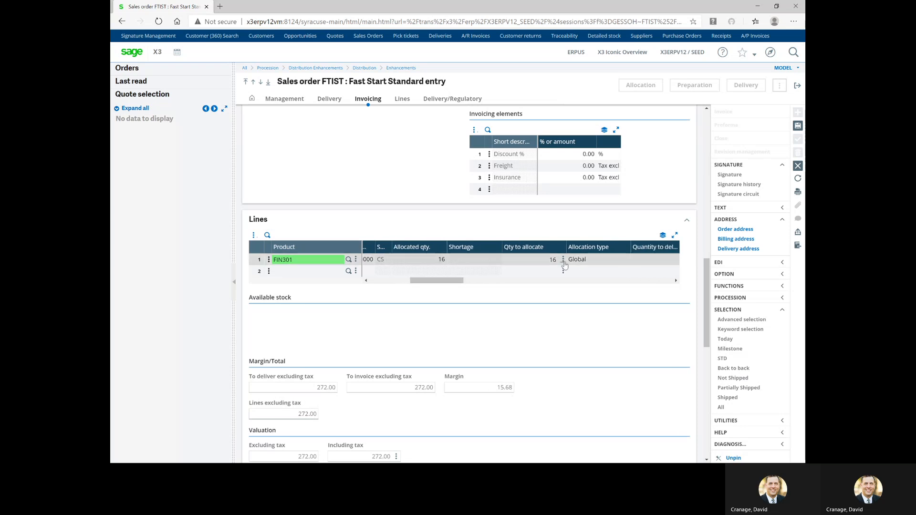
click(564, 260)
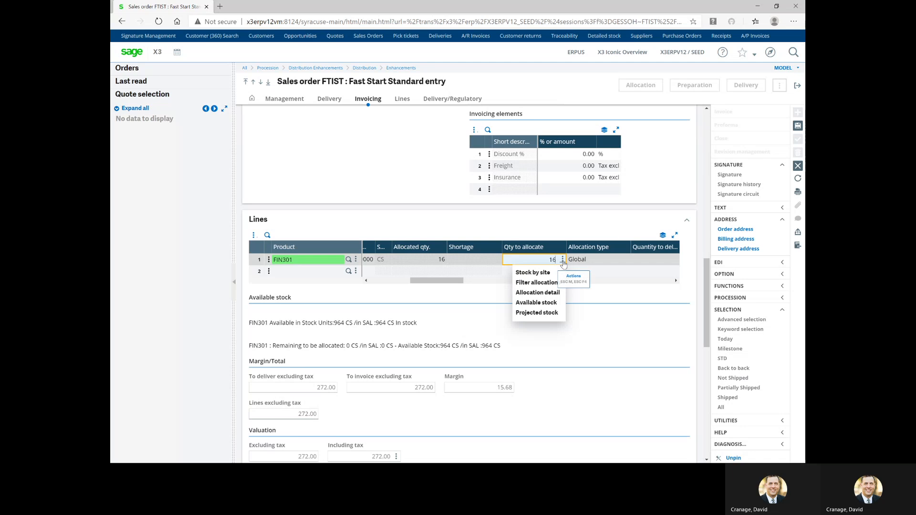
click(539, 274)
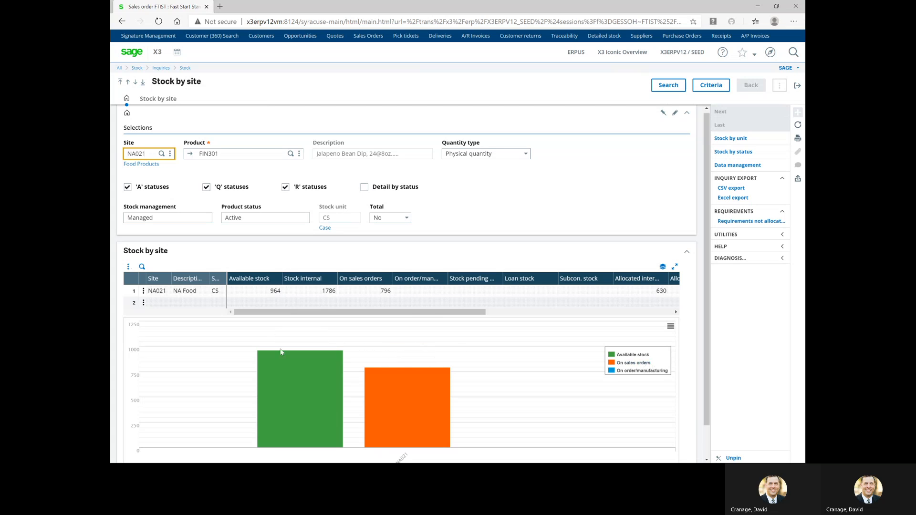
mouse_move(285, 372)
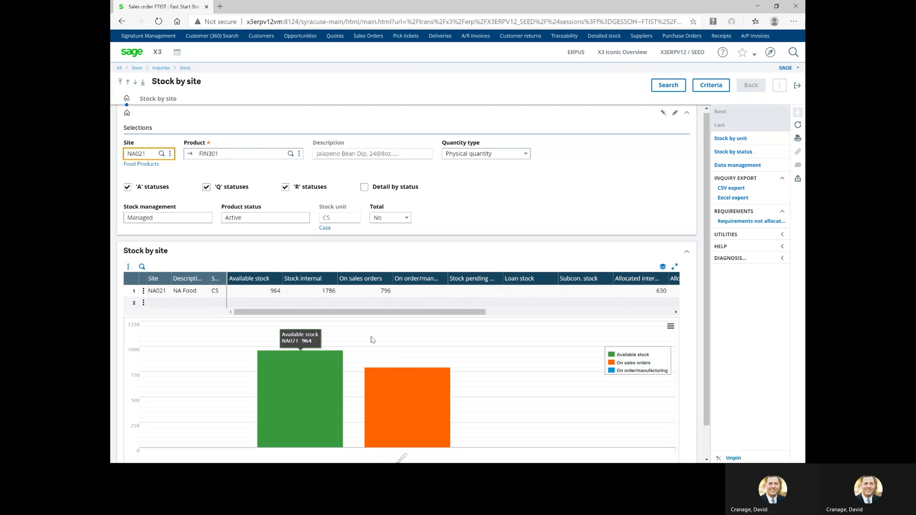
click(738, 152)
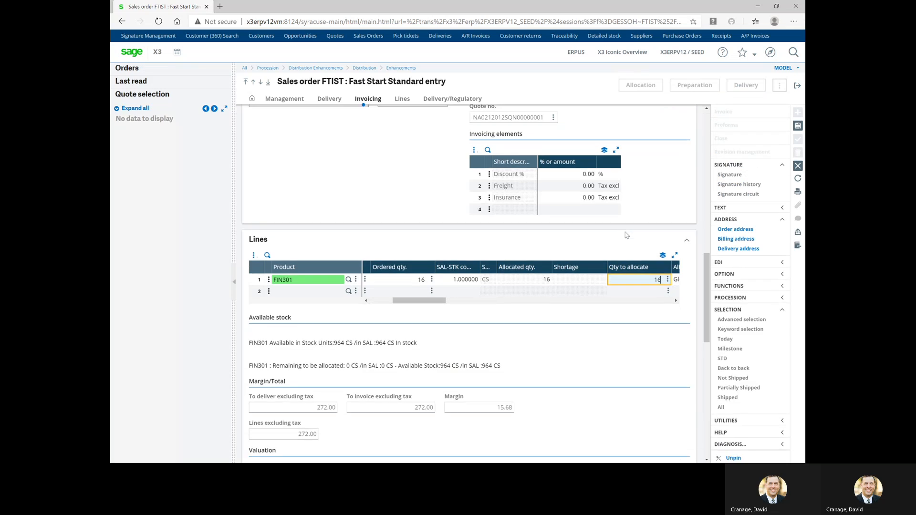
Check the FIN301 Allocation detail (Global, 16 at NA021), then cancel line editing
click(669, 281)
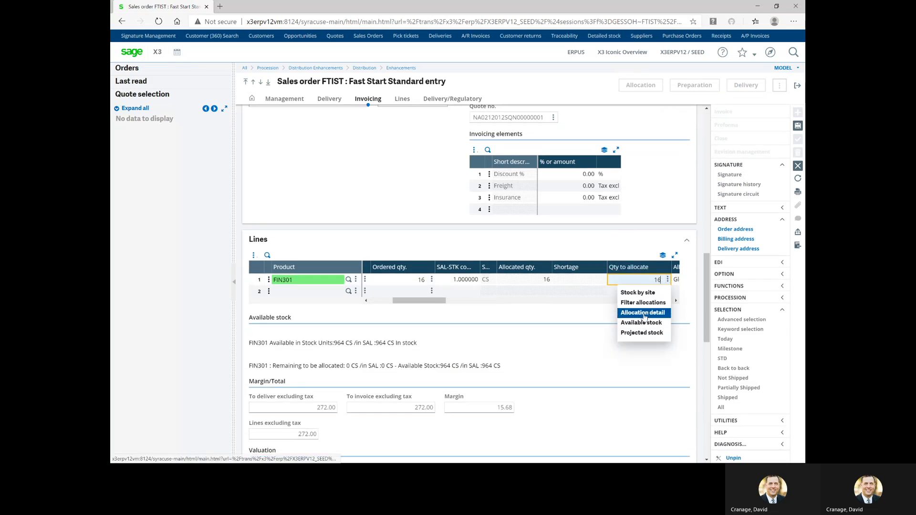
click(644, 313)
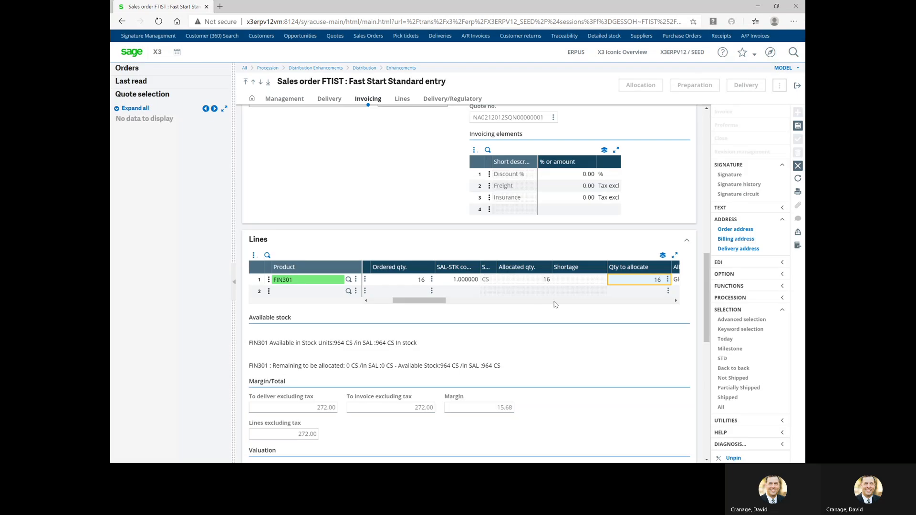
click(798, 167)
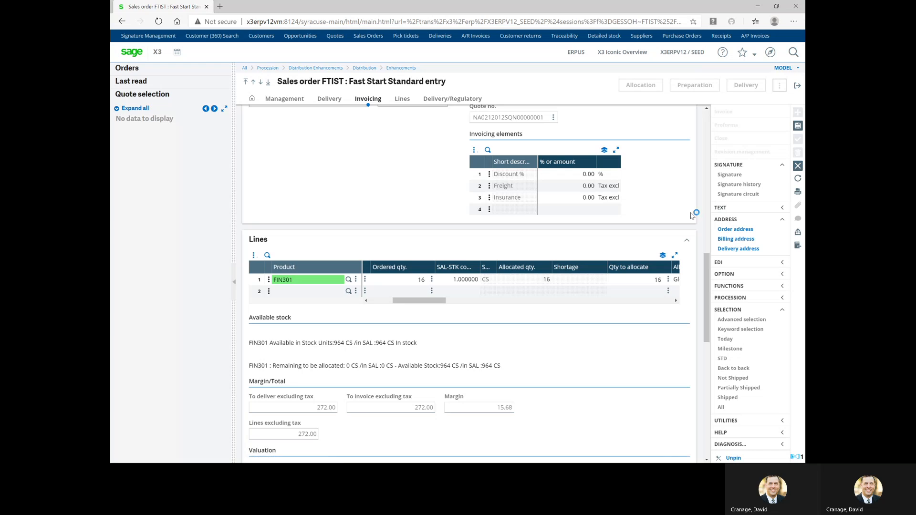
Print this order record with the ARCCLIENT Sales Order Ackn. - Email report
click(798, 192)
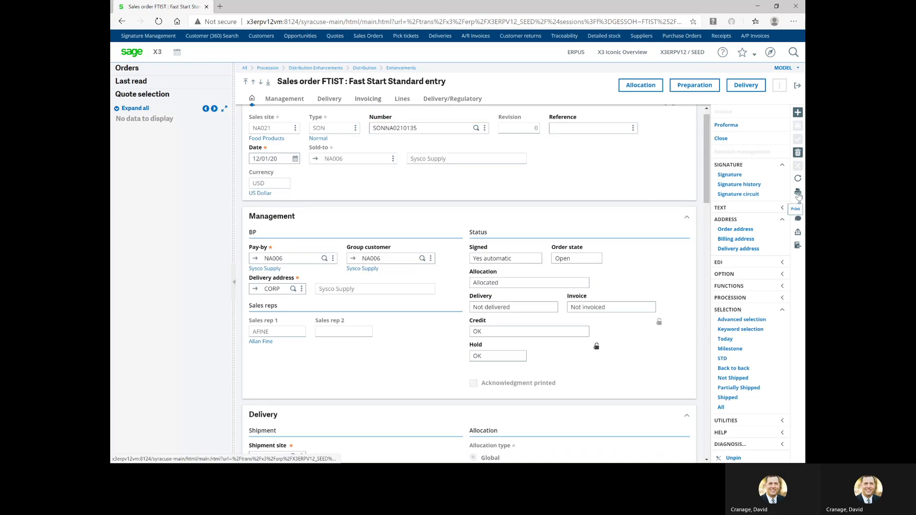
click(777, 200)
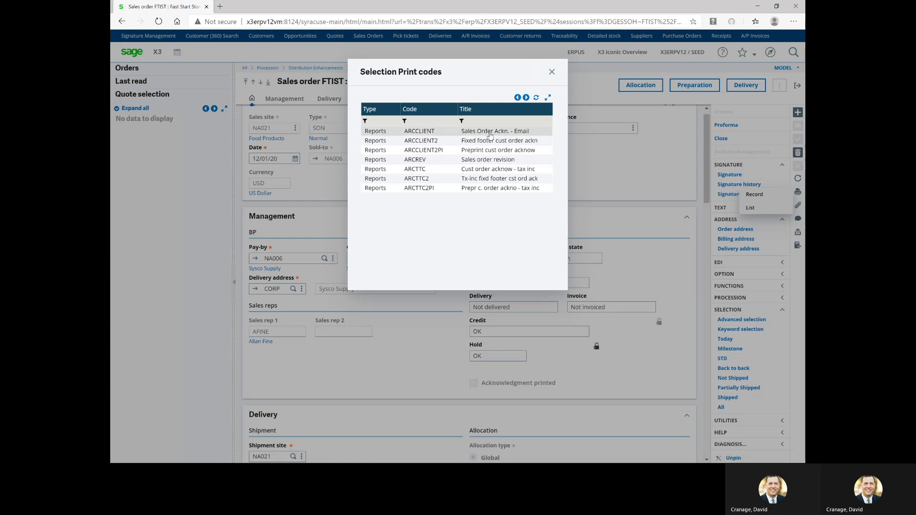
click(484, 131)
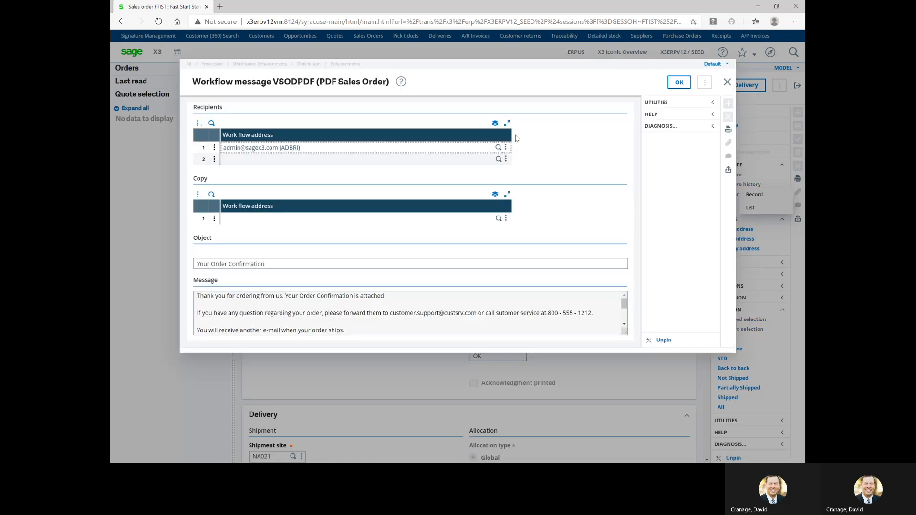
Send the VSODPDF 'Your Order Confirmation' workflow e-mail and switch to Outlook
scroll(296, 305, down, 2)
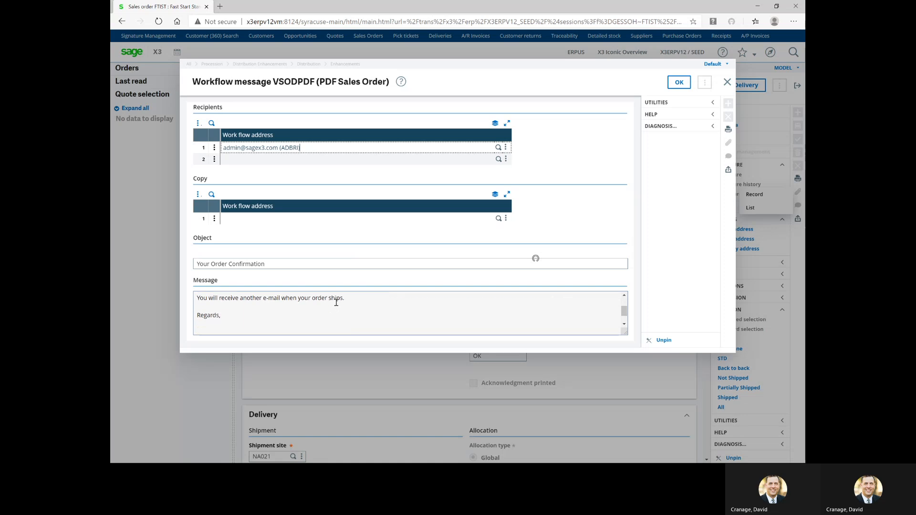
scroll(283, 302, down, 1)
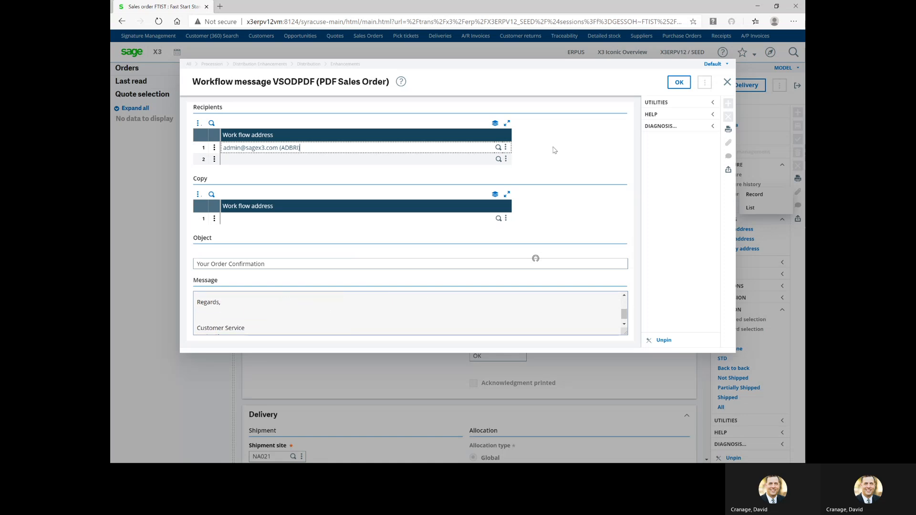
click(681, 83)
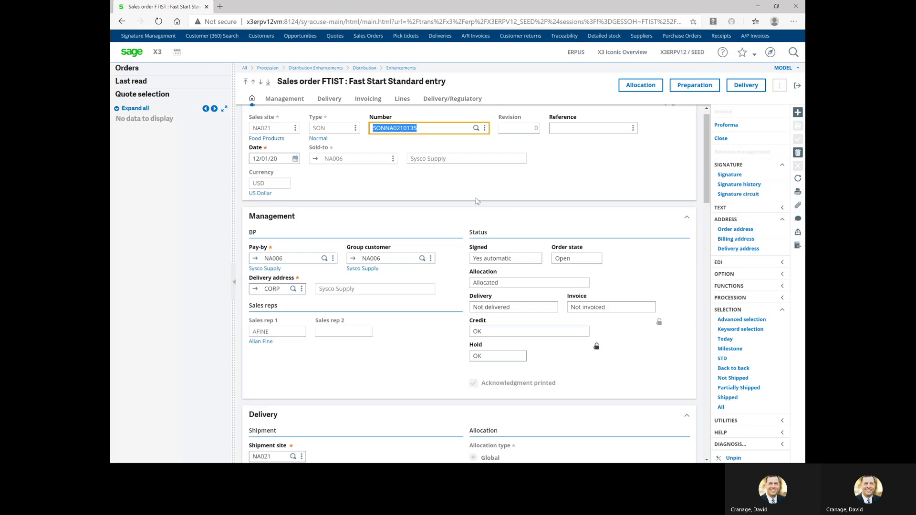
key(alt+Tab)
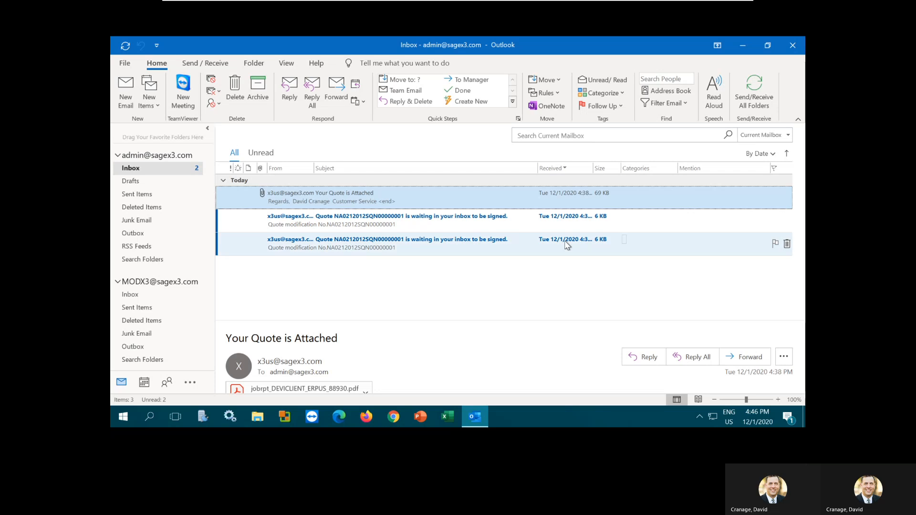
Fetch new mail and open the PDF attached to the 'Your Order Confirmation' e-mail
click(767, 88)
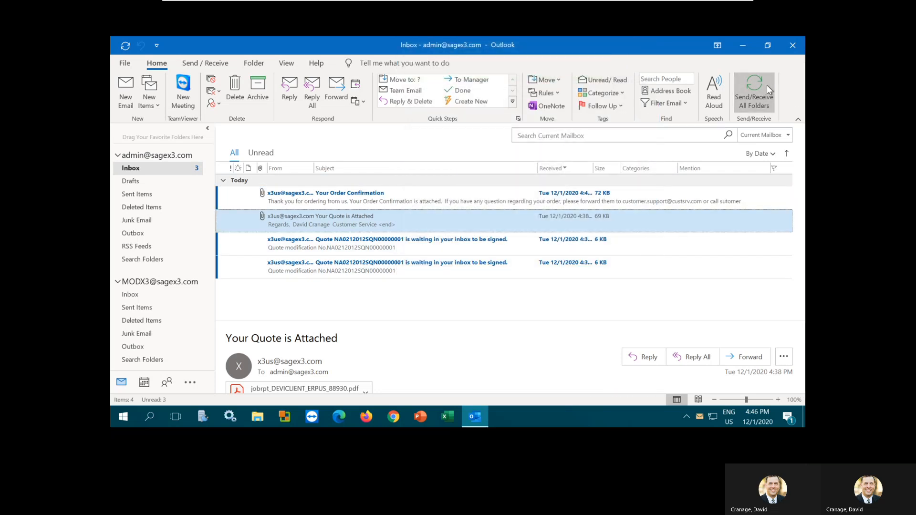
click(366, 196)
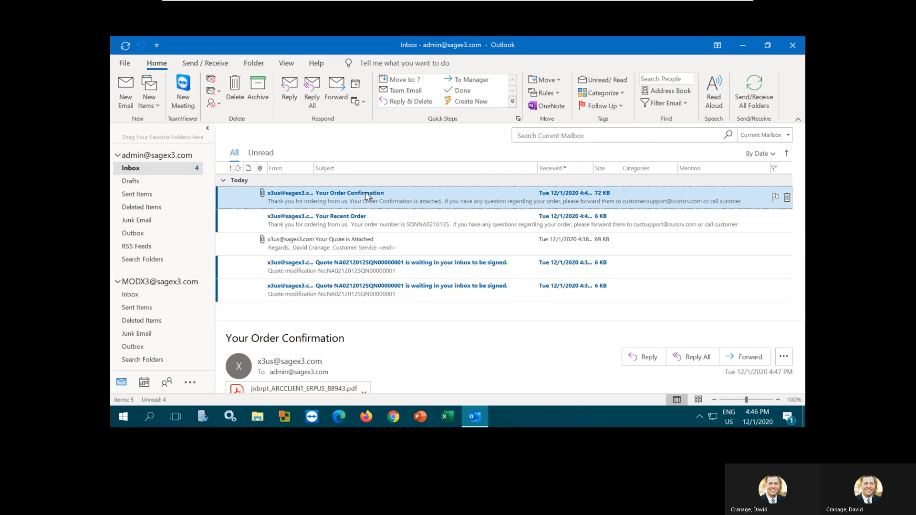
double_click(367, 196)
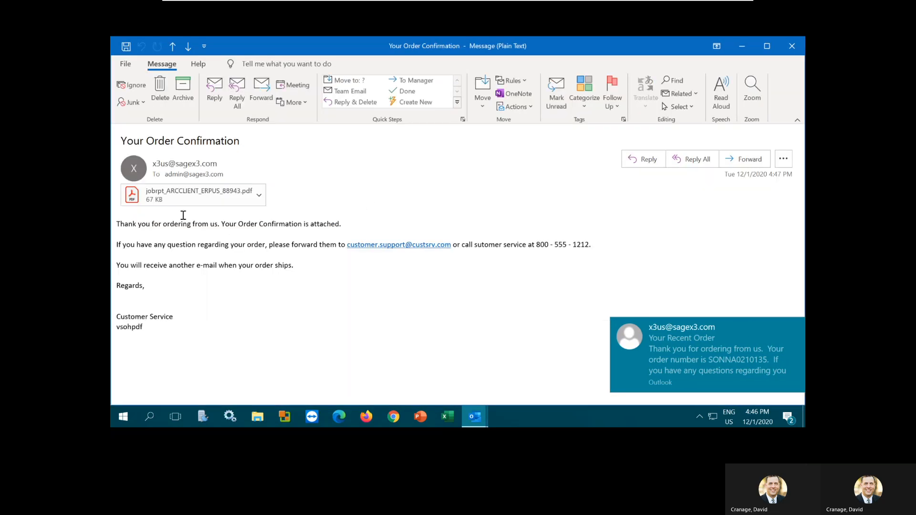
double_click(185, 197)
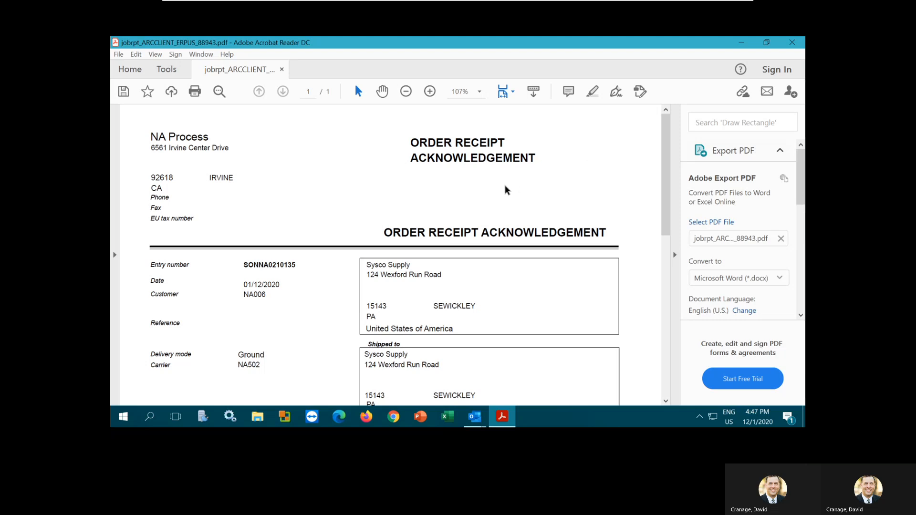
Close the Order Receipt Acknowledgement PDF and leave the remote session for Sage X3
click(793, 43)
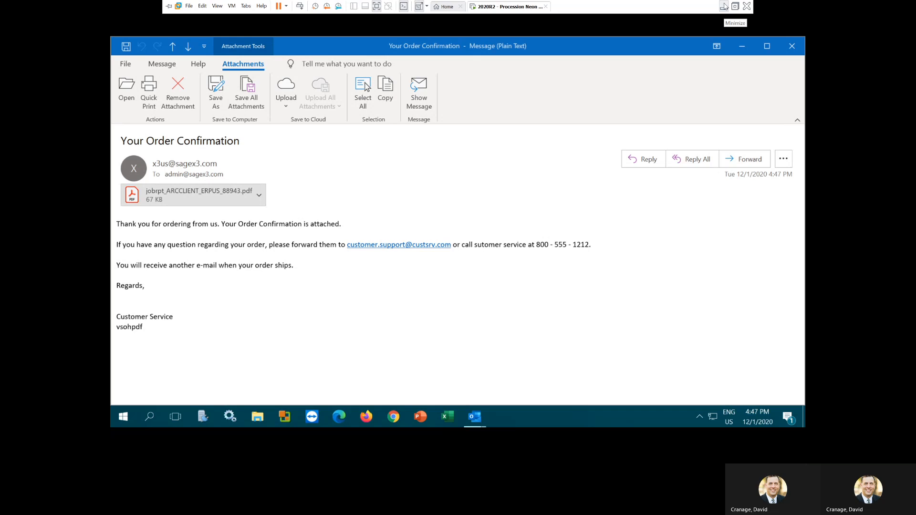
click(726, 4)
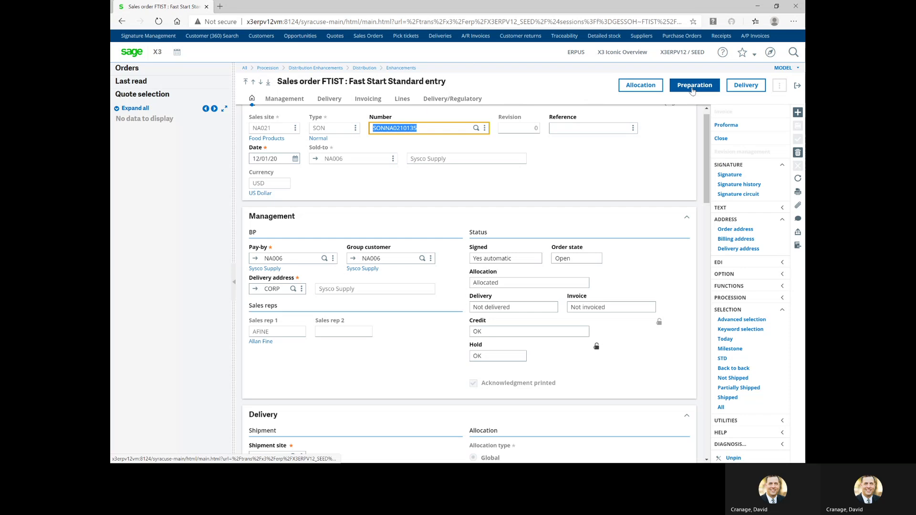
Create pick ticket PICNA0210337 from the sales order and enter the picker code
click(695, 89)
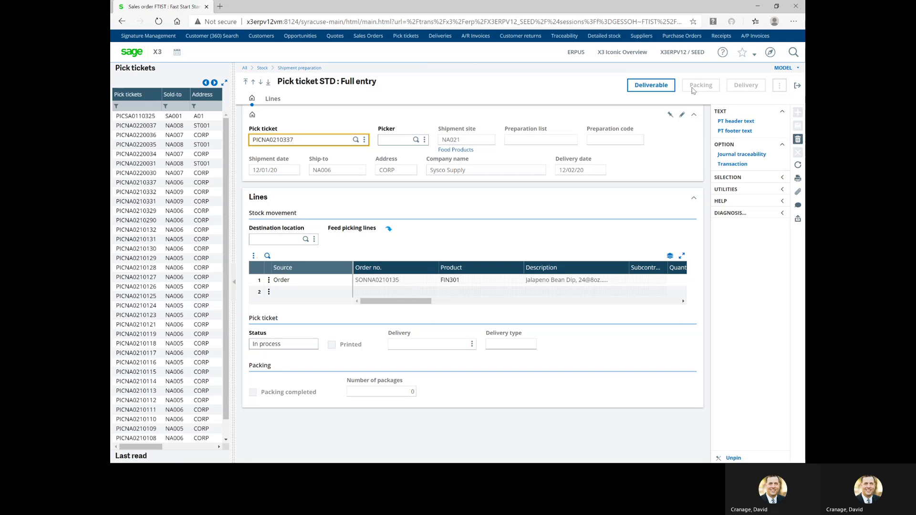
key(Tab)
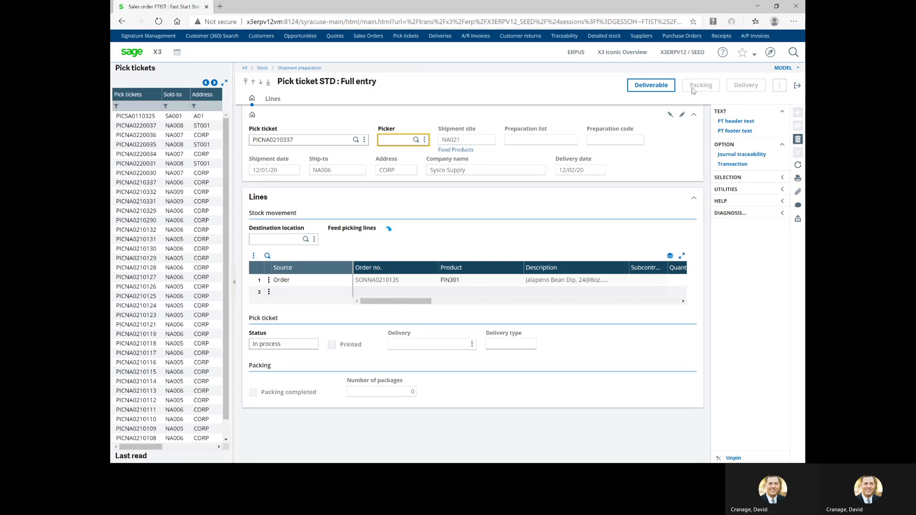
text(DCRAN)
key(Tab)
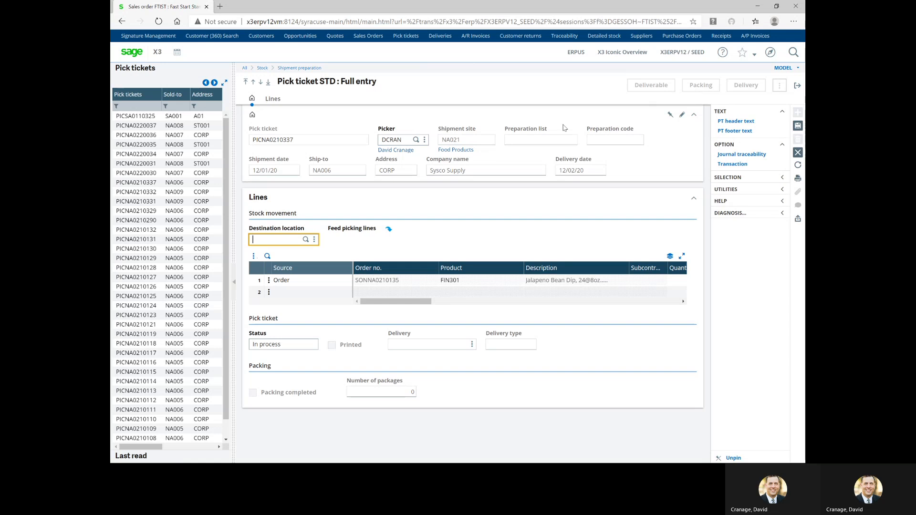
Set destination location FLR02, review the picking line's lot and location columns, and save
click(305, 240)
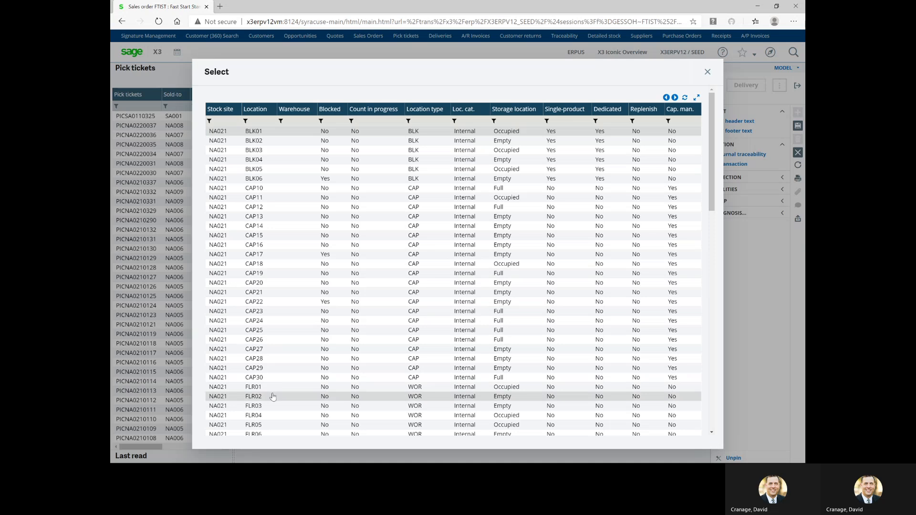
click(275, 397)
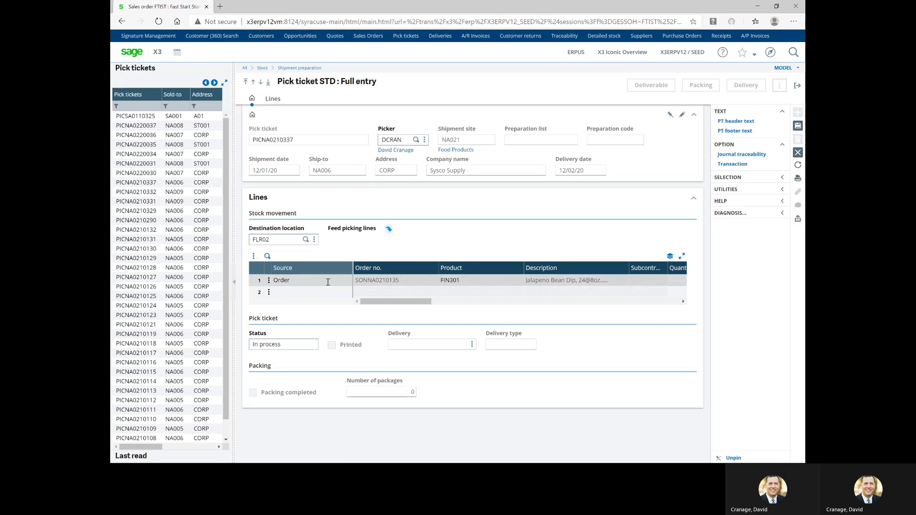
drag(380, 305, 382, 306)
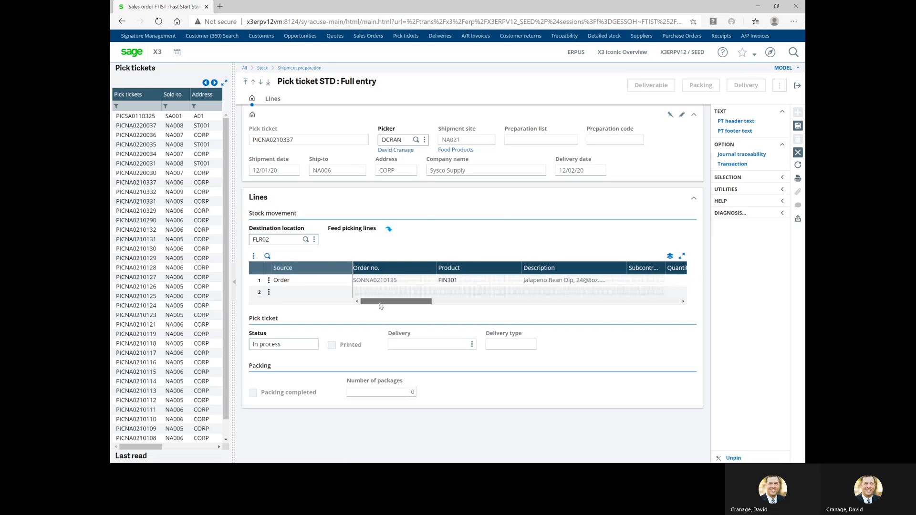
drag(388, 304, 525, 285)
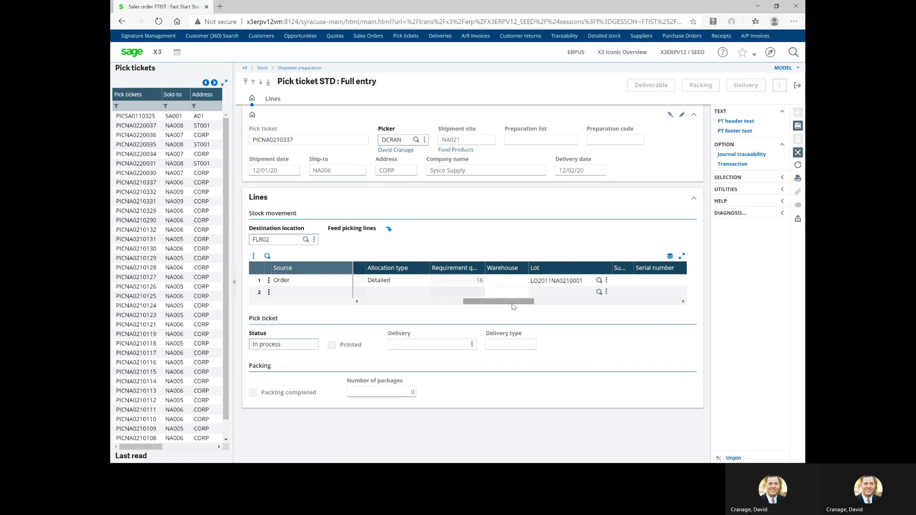
drag(514, 306, 582, 303)
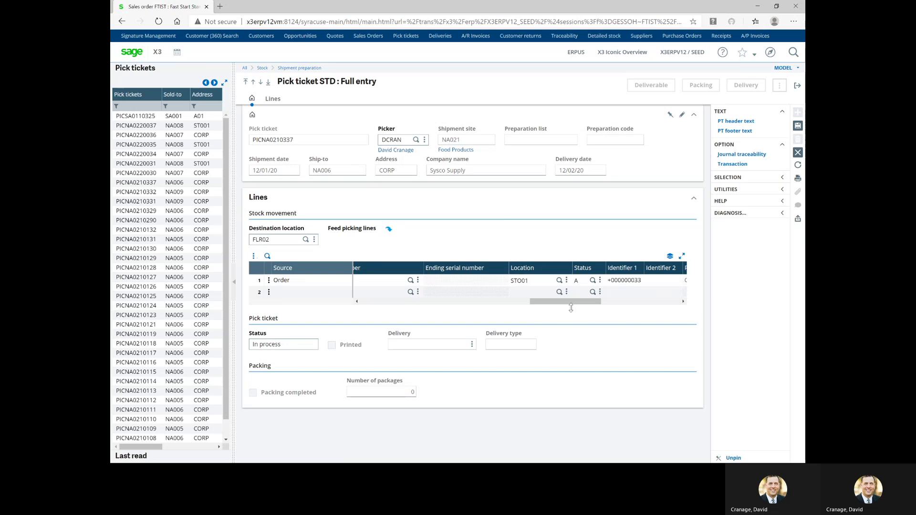
drag(571, 306, 402, 307)
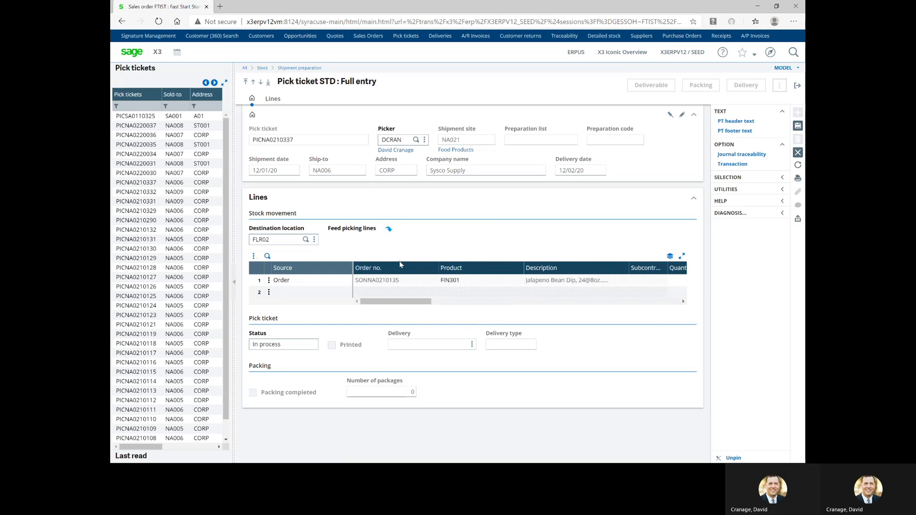
click(798, 126)
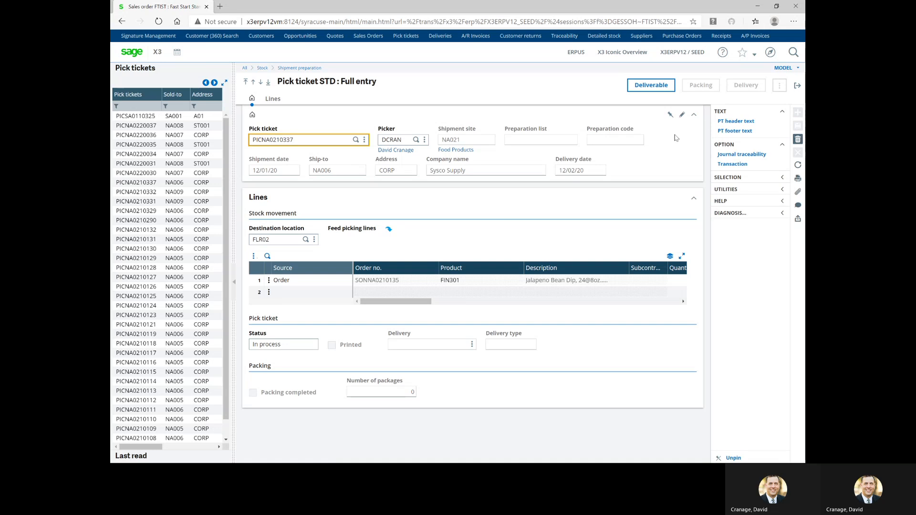
Bring up the print options for pick ticket PICNA0210337
click(799, 181)
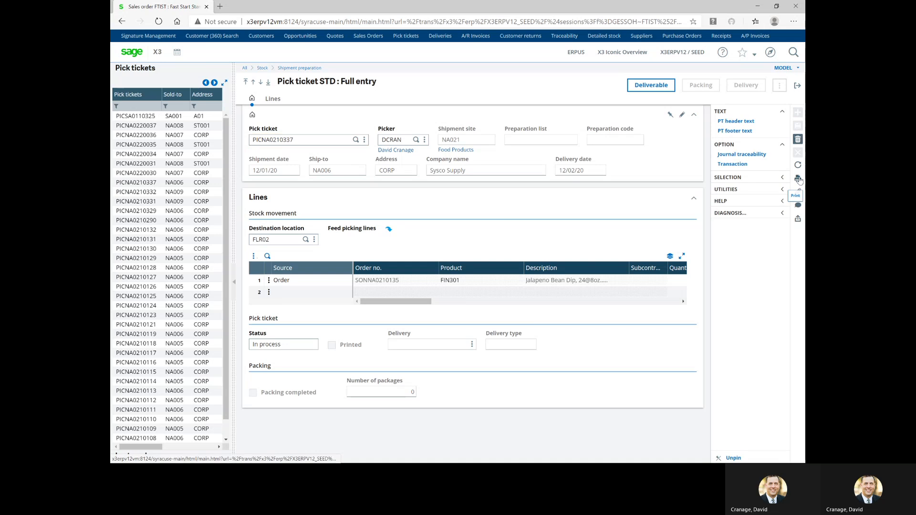
Print the BONPREPA report for pick ticket PICNA0210337, review the PDF, then close it
click(755, 181)
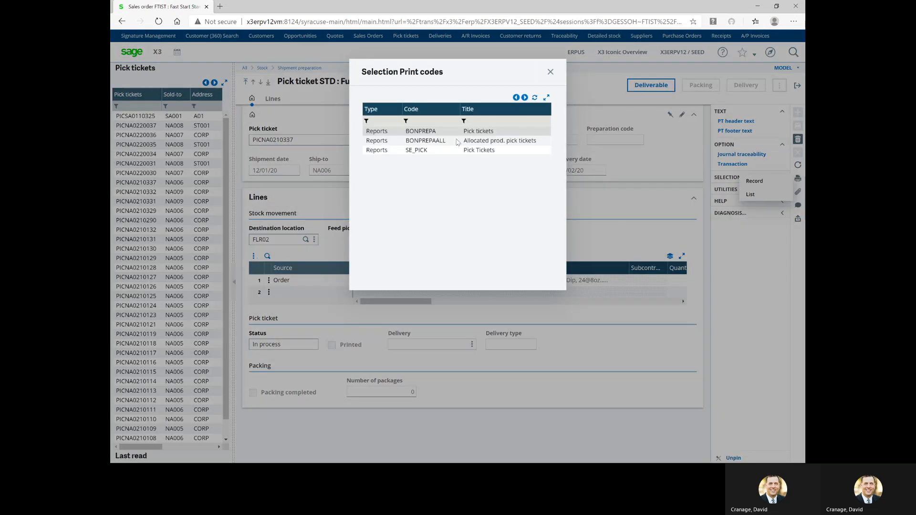
click(496, 132)
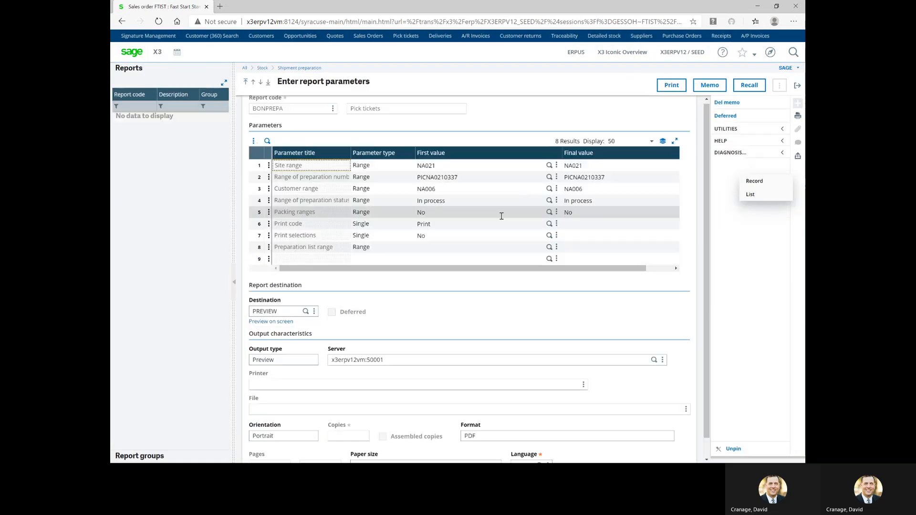
click(664, 86)
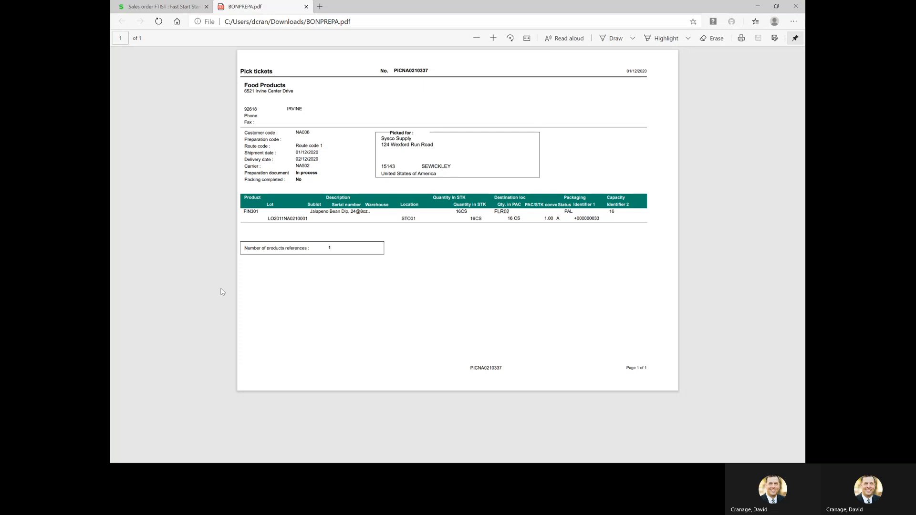
click(306, 6)
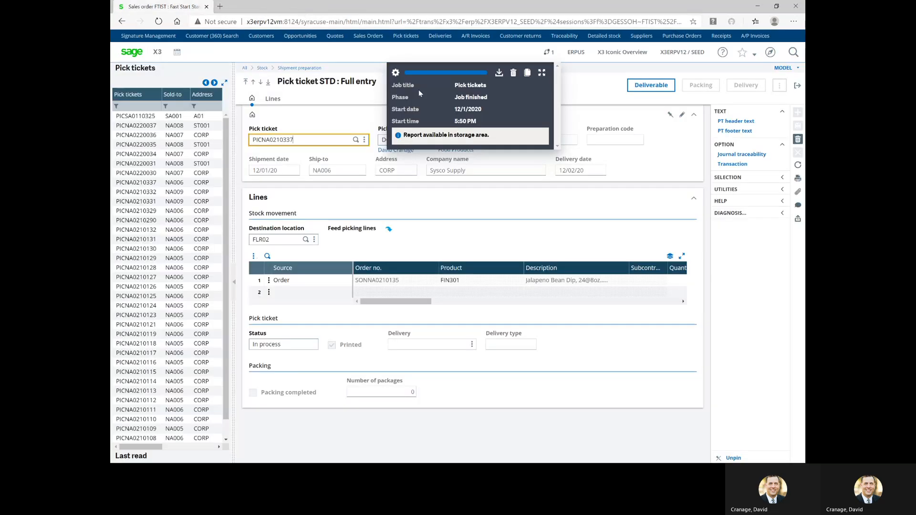
click(514, 72)
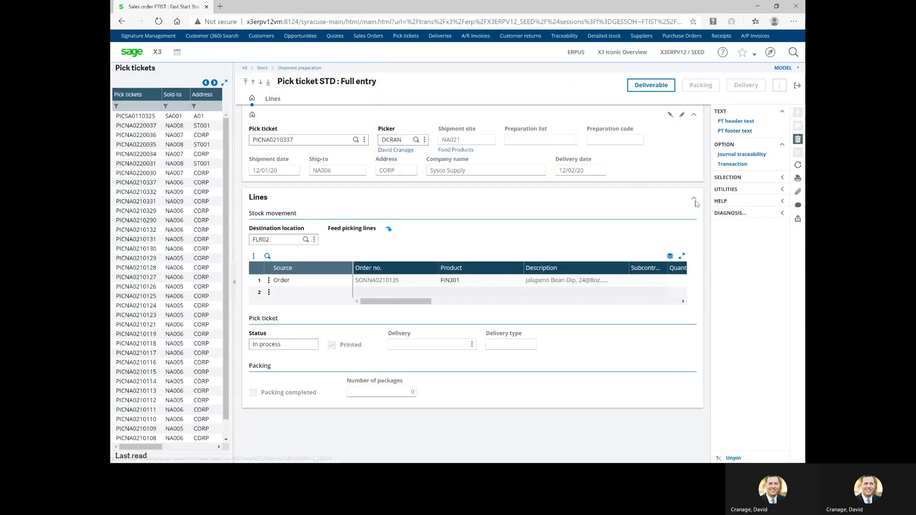
Print the SE_PICK report for PICNA0210337 and close the blank AFBONPREPA.pdf
click(798, 179)
click(778, 182)
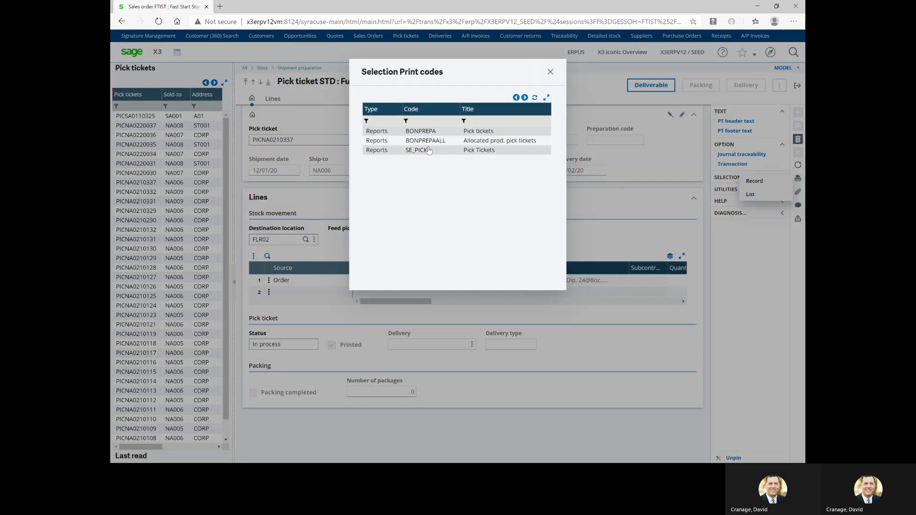
click(430, 151)
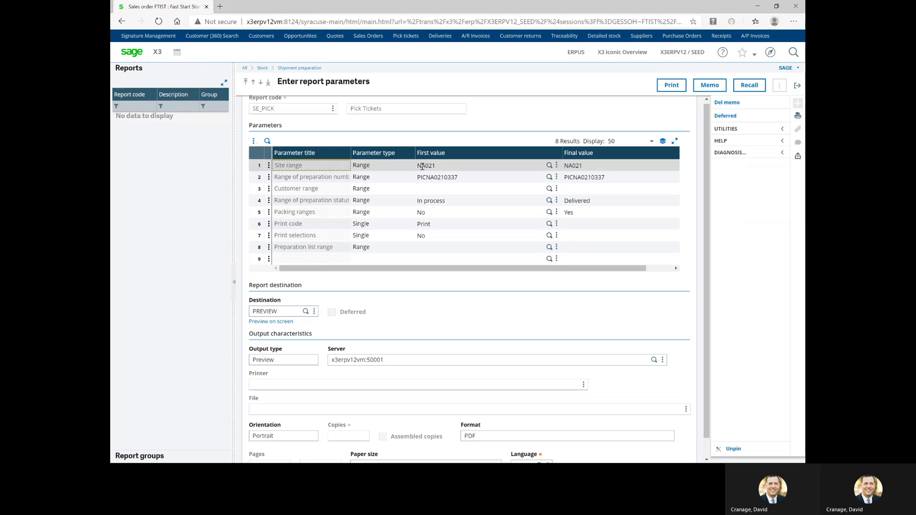
click(673, 85)
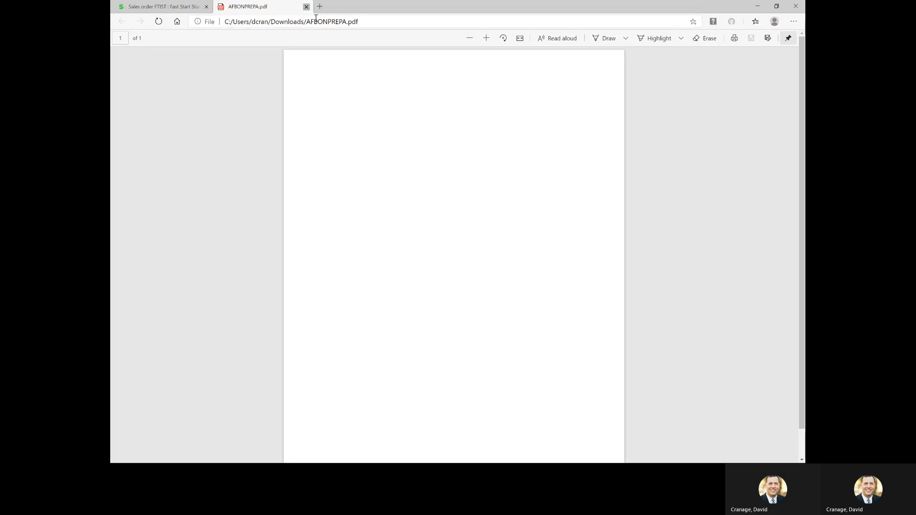
click(306, 6)
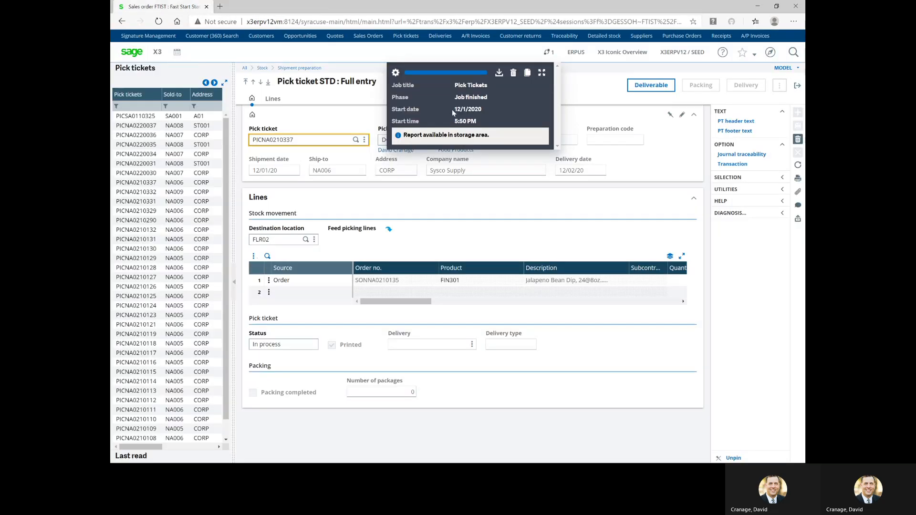
Print the SE_PICK pick ticket report with print code Reprint, opening AFBONPREPA (1).pdf
click(798, 182)
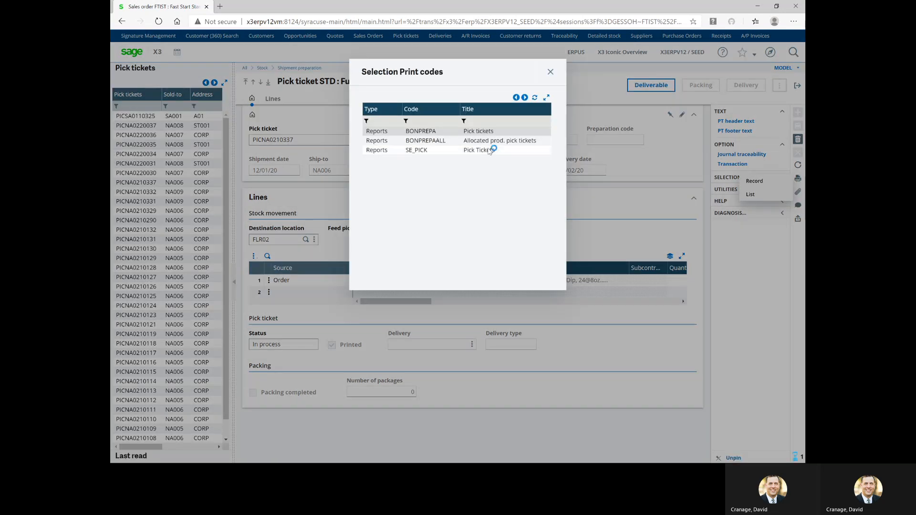
click(490, 147)
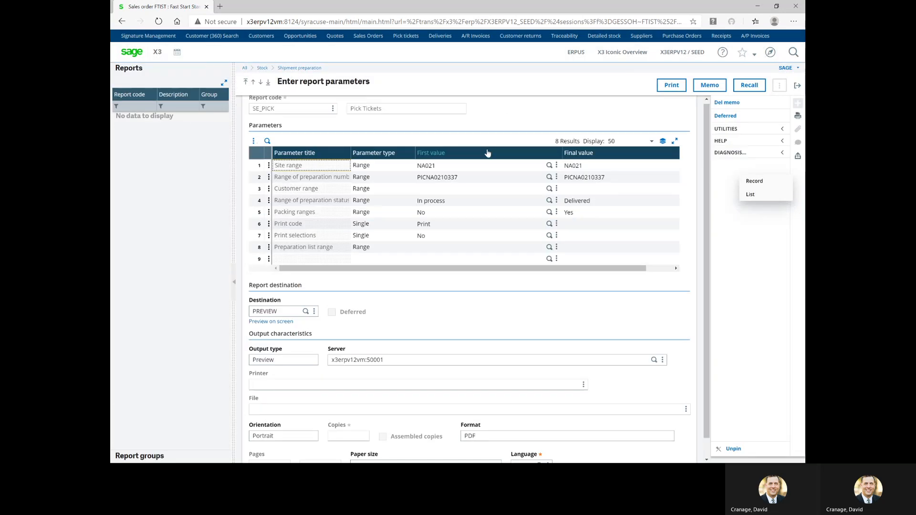
click(550, 224)
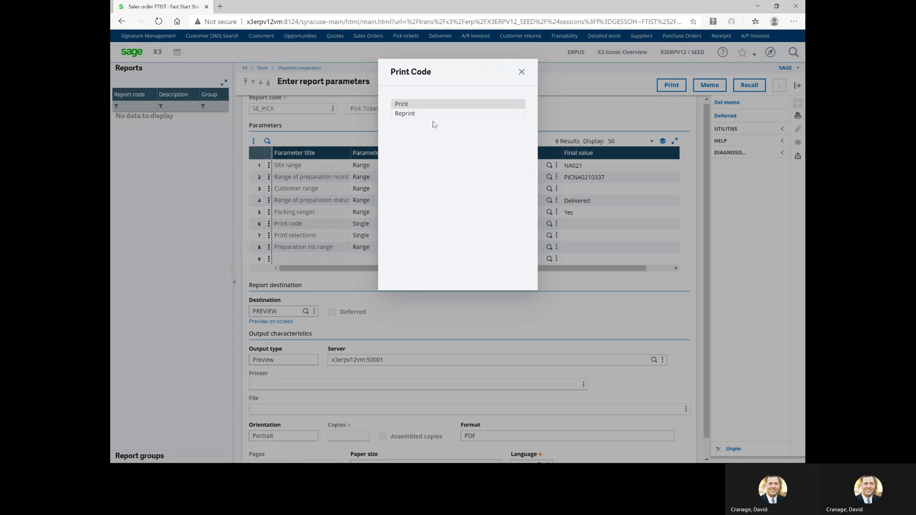
click(415, 114)
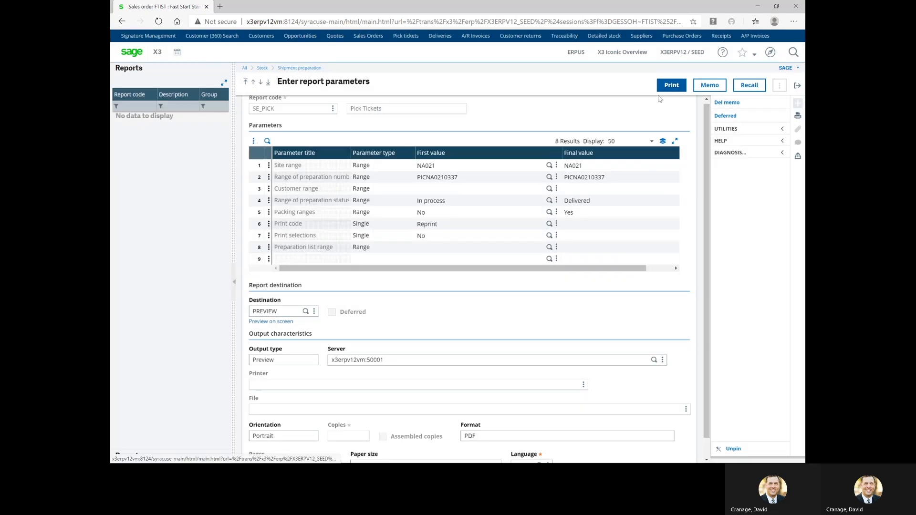
click(669, 87)
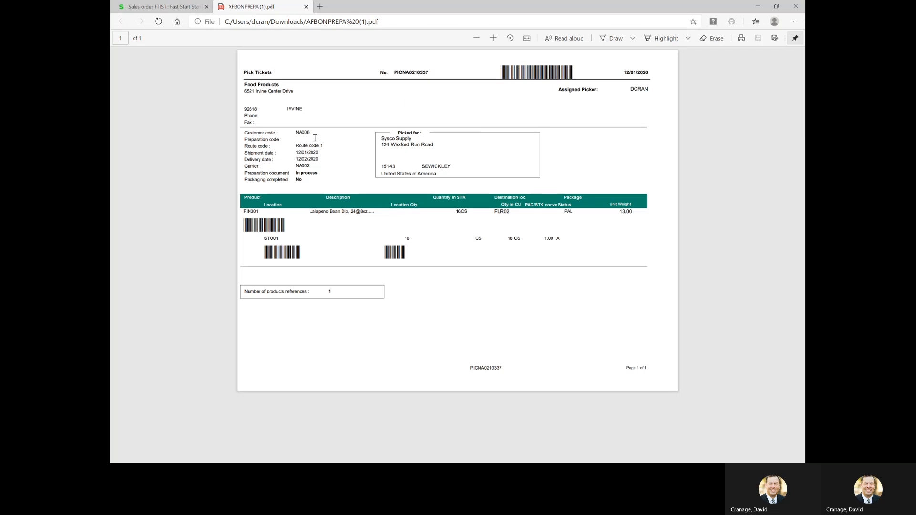
Close the pick ticket PDF, clear the job notice, and mark PICNA0210337 Deliverable
click(306, 6)
click(513, 73)
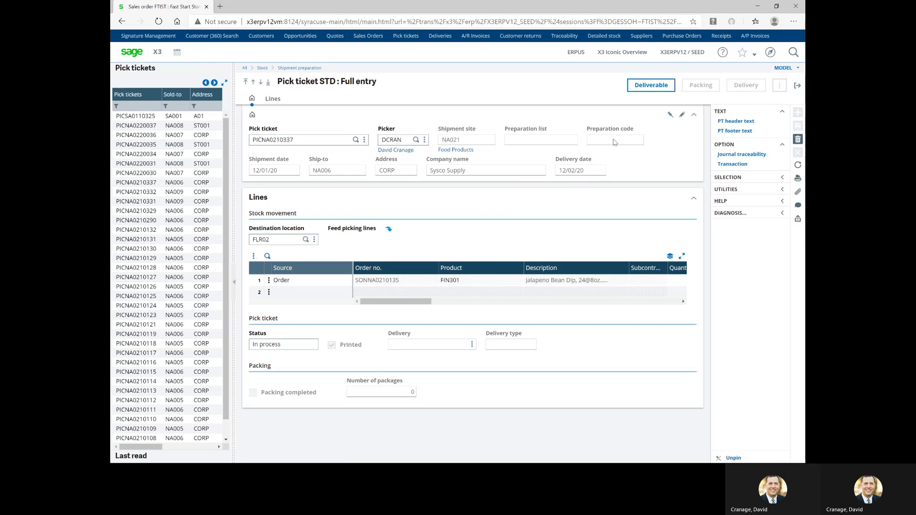
click(653, 89)
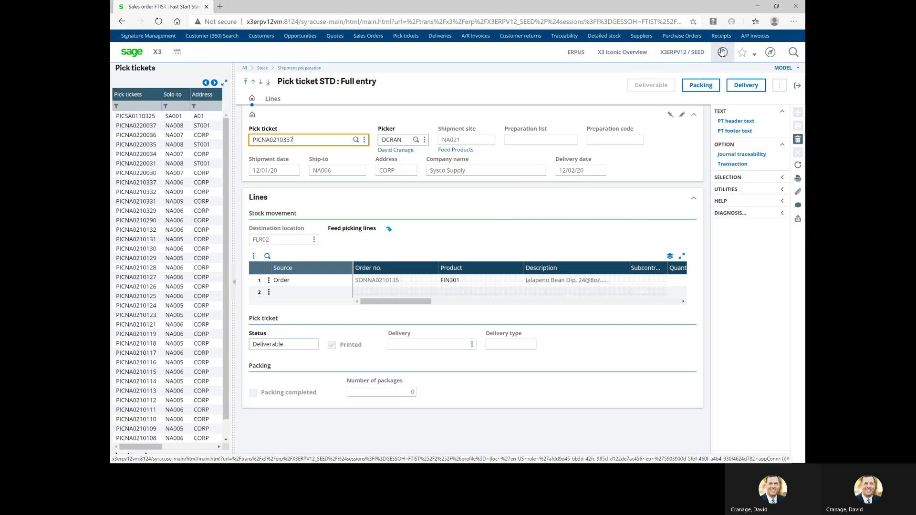
Pack PICNA0210337 by line into package PACNA0210264, completing packing with 1 package
click(708, 91)
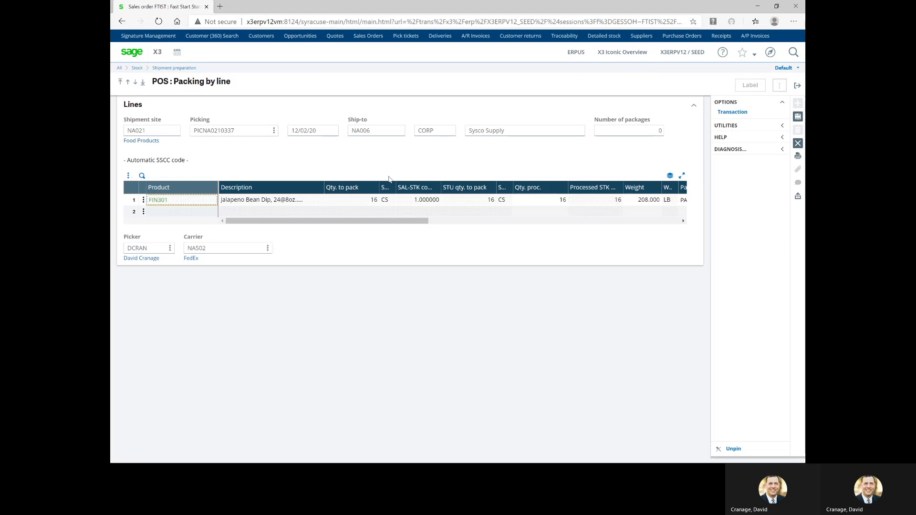
click(372, 223)
drag(370, 224, 405, 225)
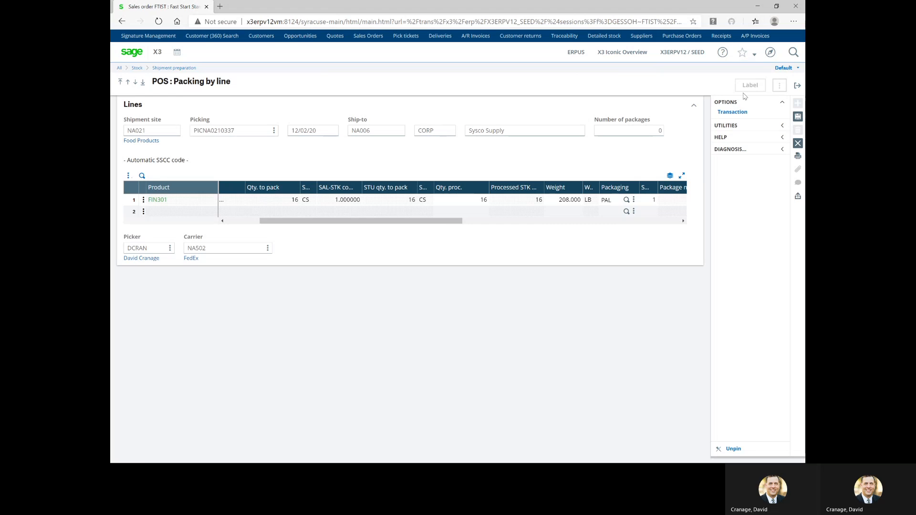
click(798, 116)
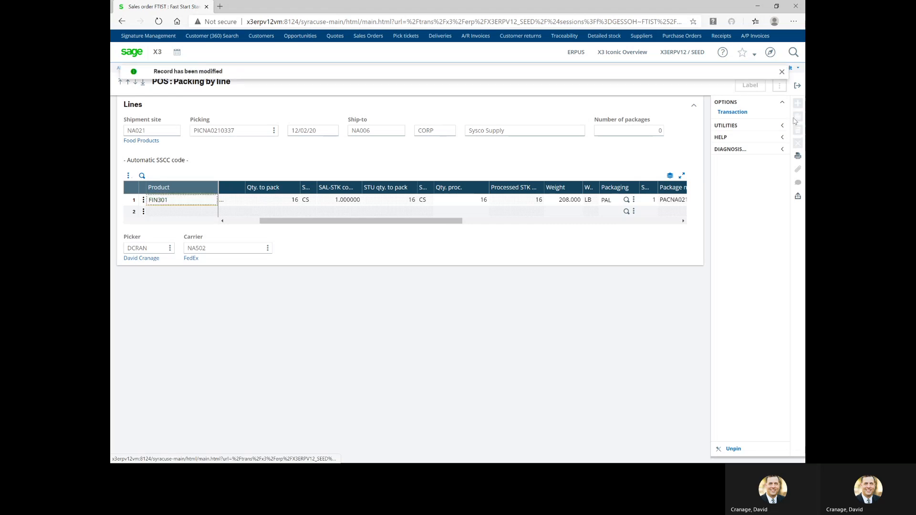
drag(434, 221, 472, 221)
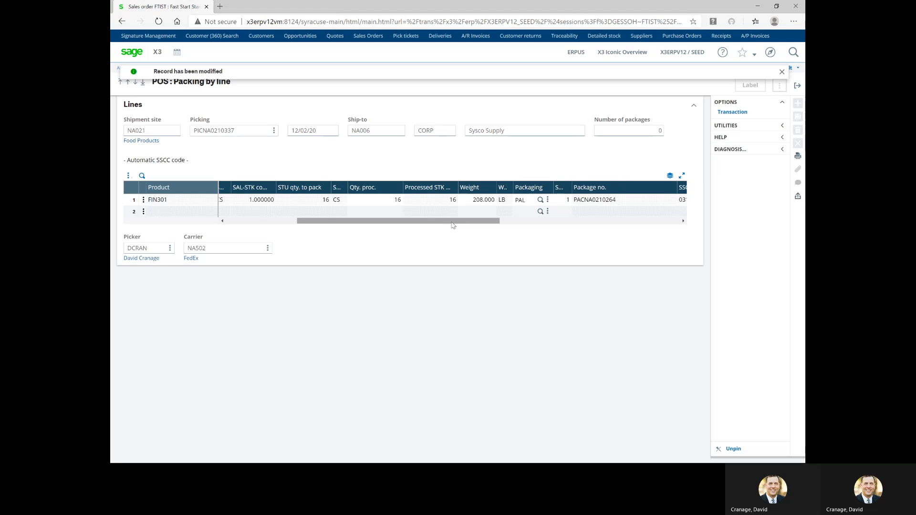
drag(453, 223, 527, 222)
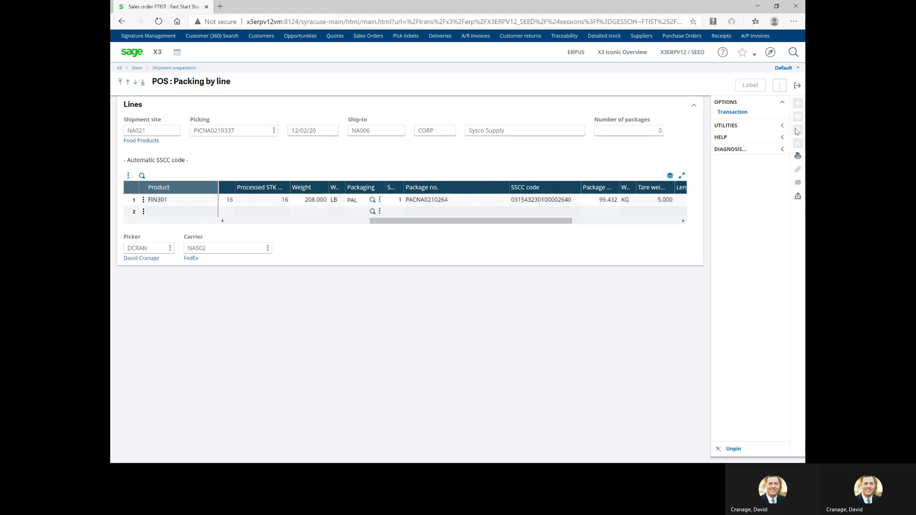
click(798, 85)
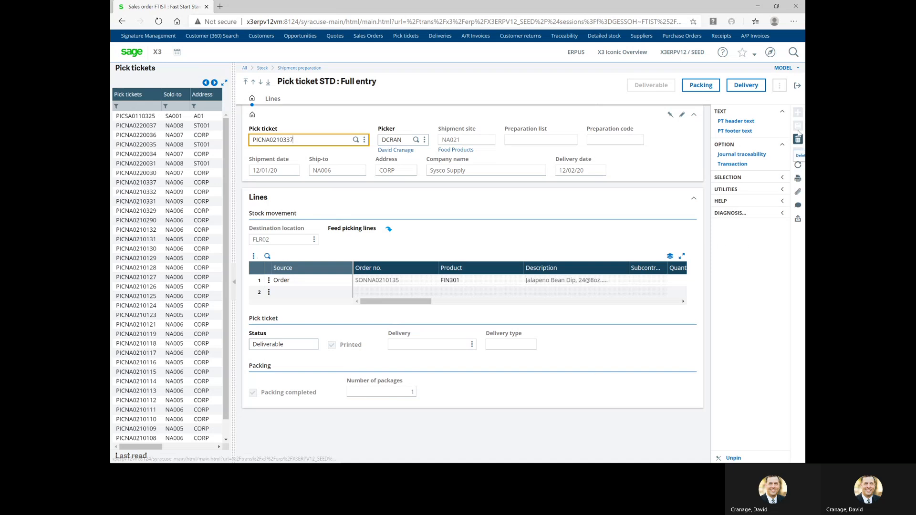
Use the pick ticket's Delivery button to reach sales order SONNA0210135
click(759, 89)
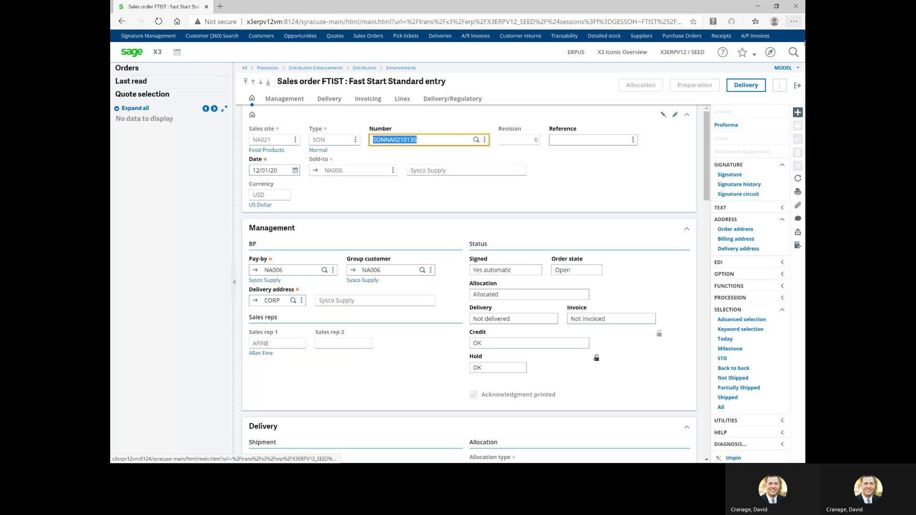
Leave sales order SONNA0210135 and open Customer Delivery from the Quote to cash page
click(798, 85)
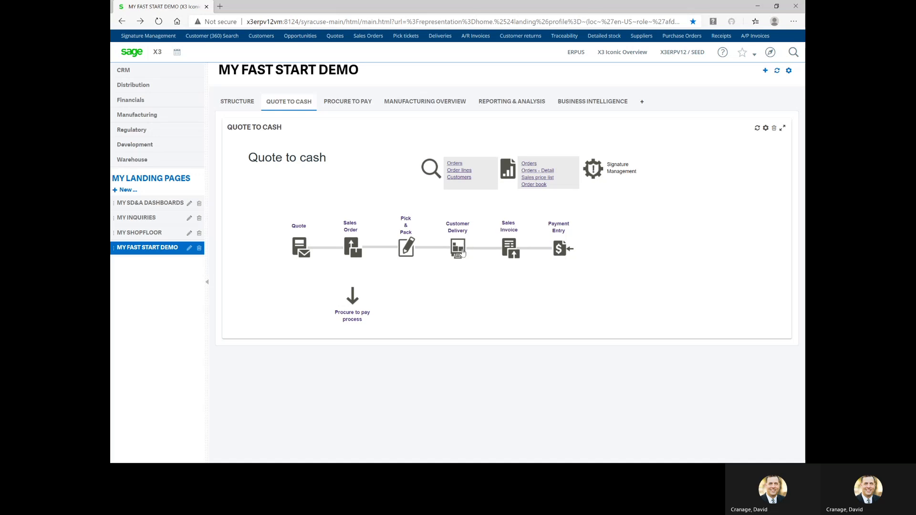
click(462, 249)
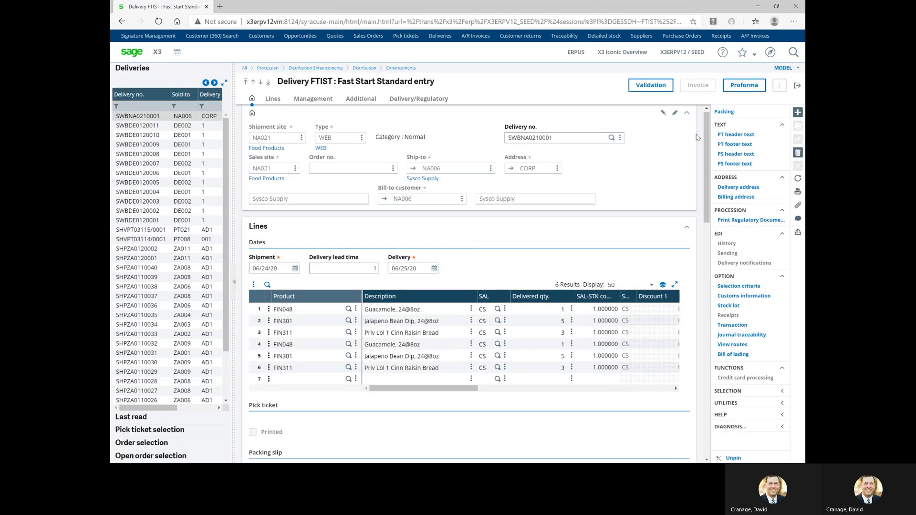
Create a new delivery for ship-to NA006 and list its available pick tickets
click(801, 114)
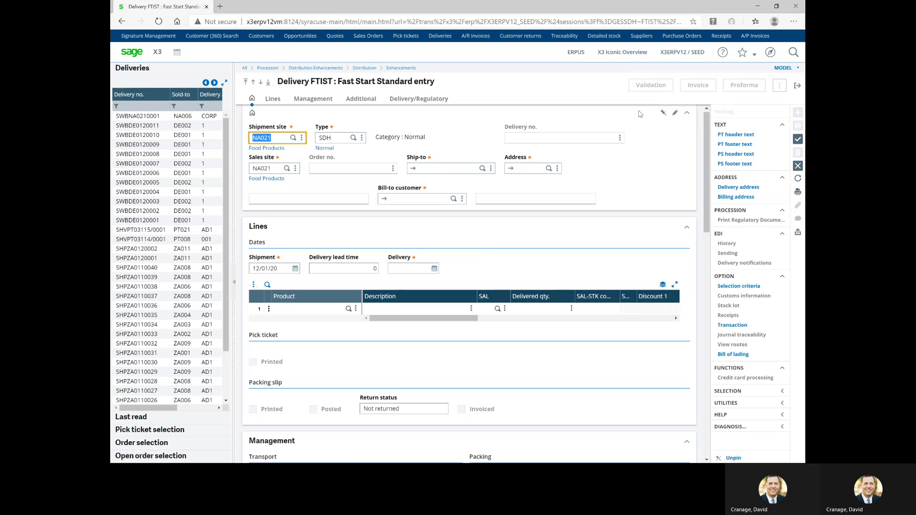
click(441, 166)
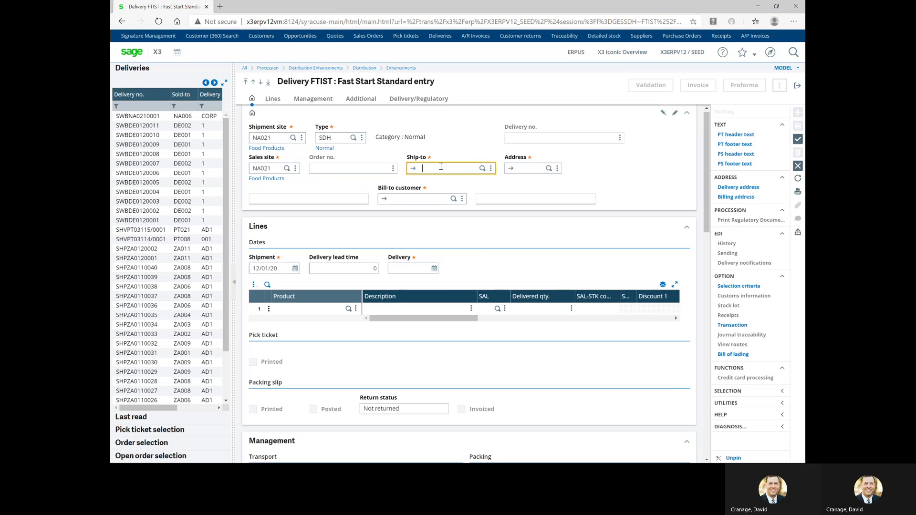
text(na006)
key(Tab)
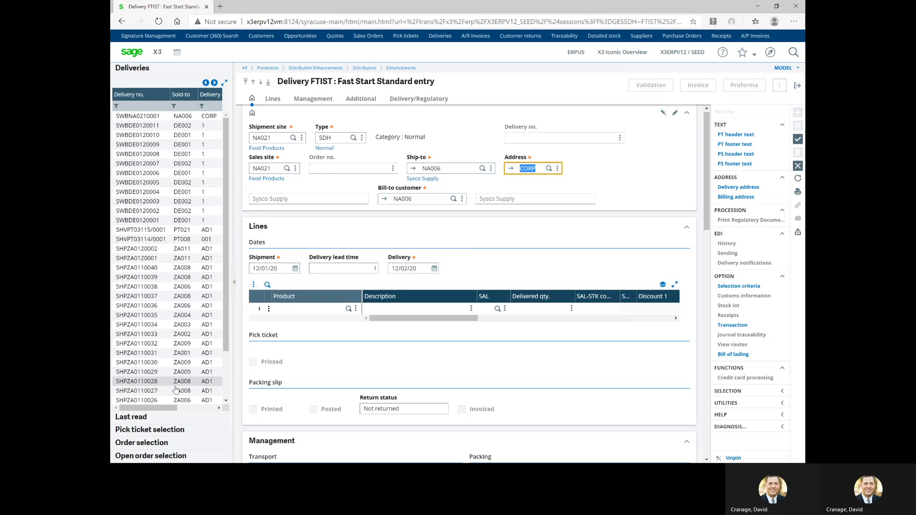
click(127, 430)
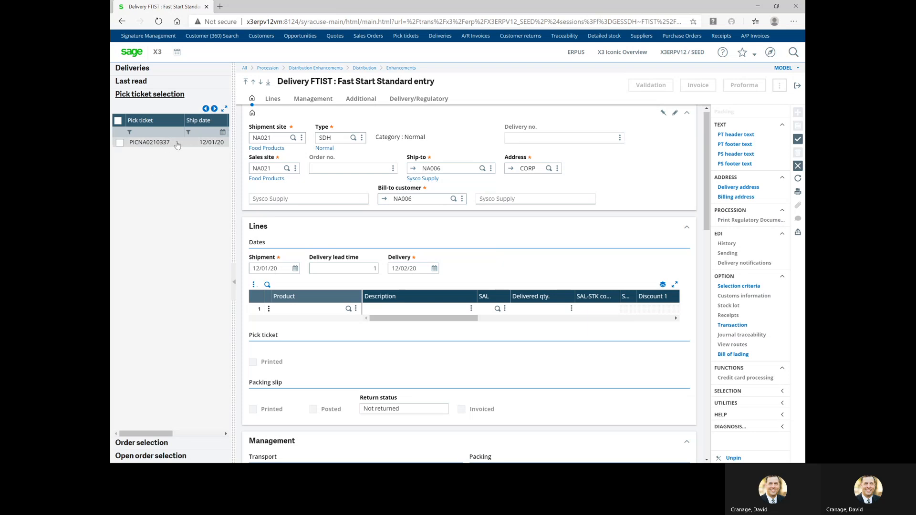
Load PICNA0210337 into the delivery and confirm FIN301's delivered quantity of 16 CS
click(120, 143)
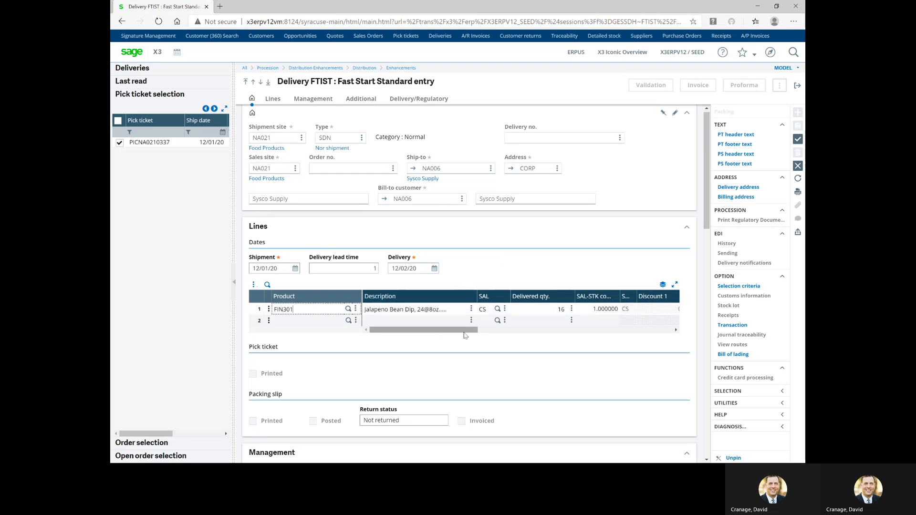
click(546, 311)
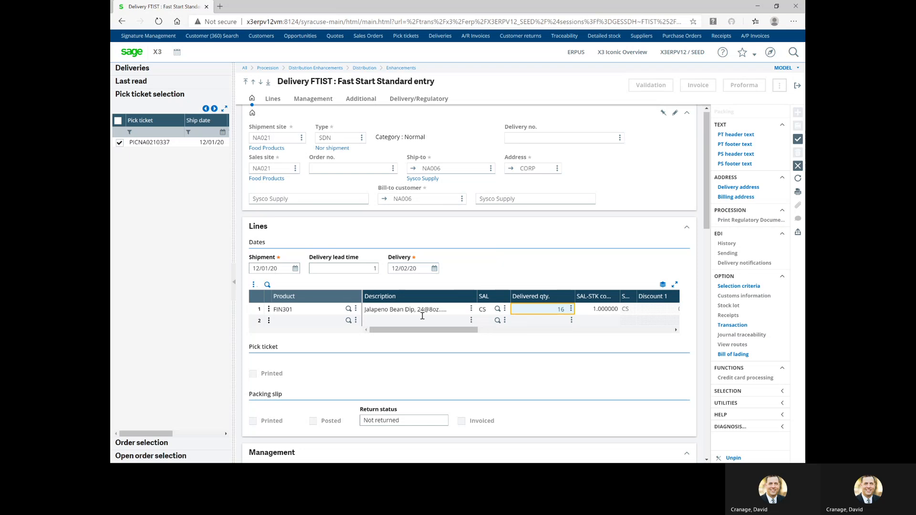
click(365, 269)
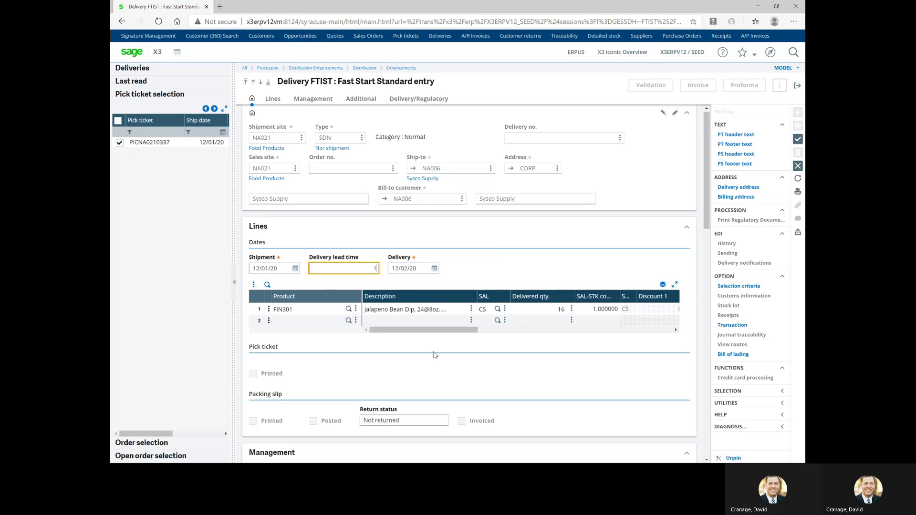
scroll(435, 356, down, 1)
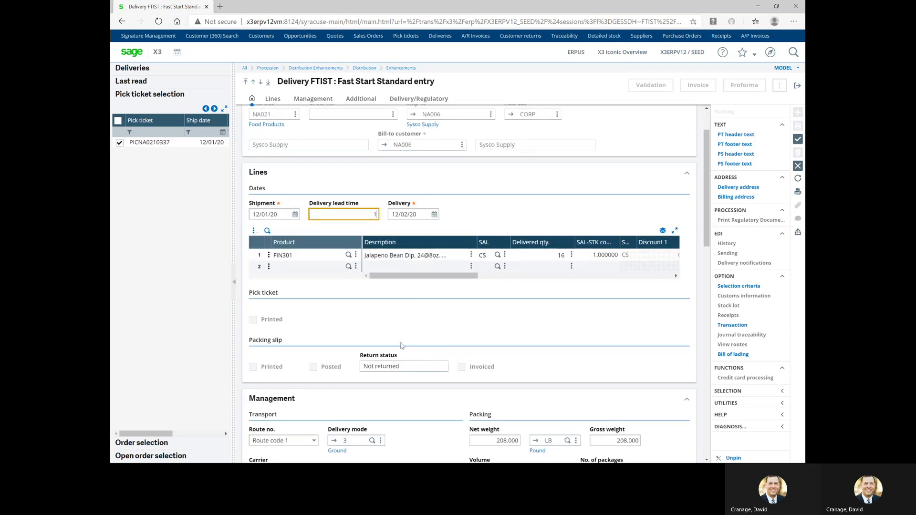
click(423, 276)
mouse_move(423, 278)
mouse_down()
mouse_move(545, 279)
mouse_move(407, 281)
mouse_up()
scroll(571, 322, down, 1)
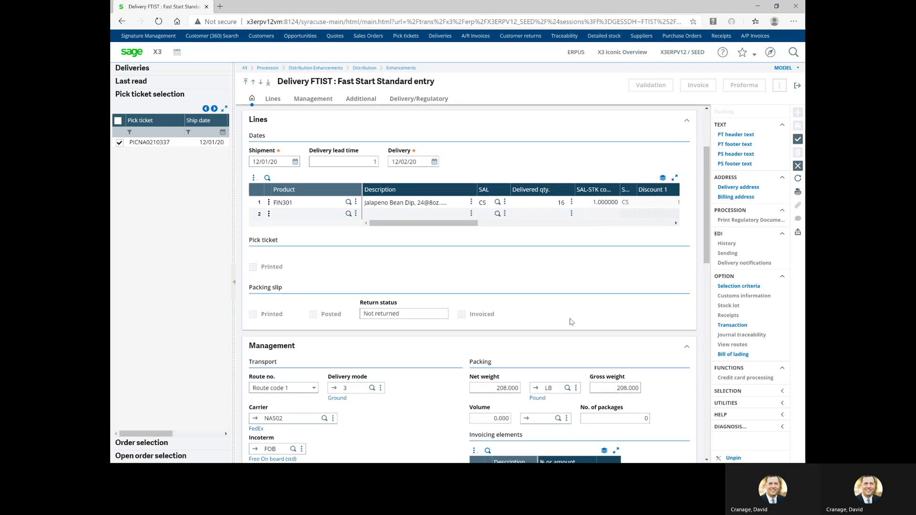
Check line 1's actions, then save the delivery as SHPNA0210115 with 118.00 freight
click(268, 202)
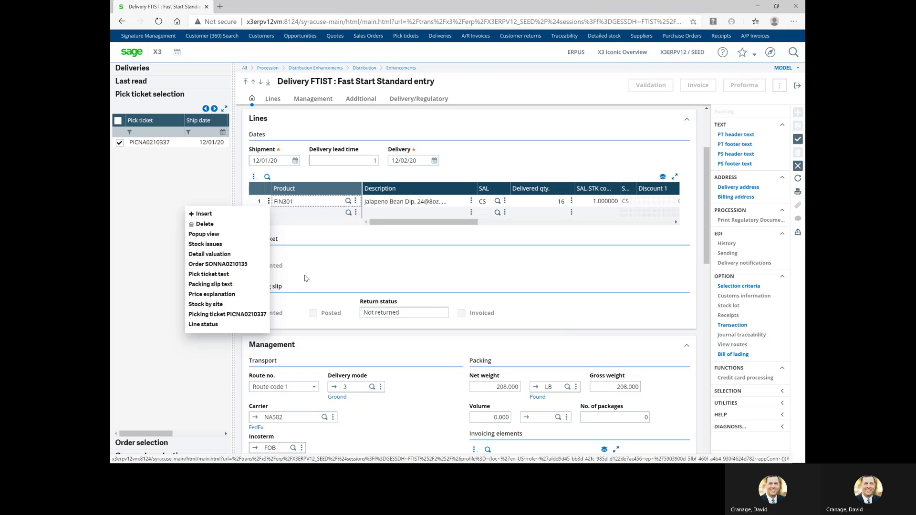
click(333, 266)
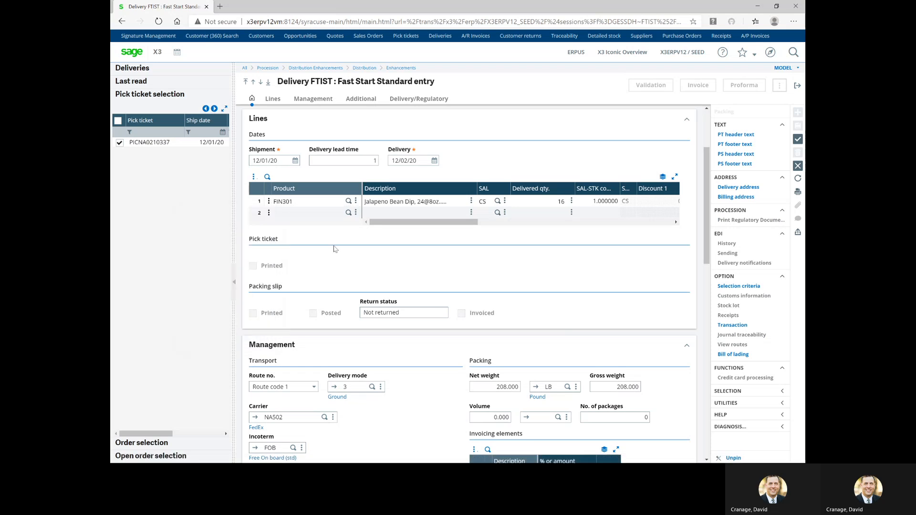
click(800, 141)
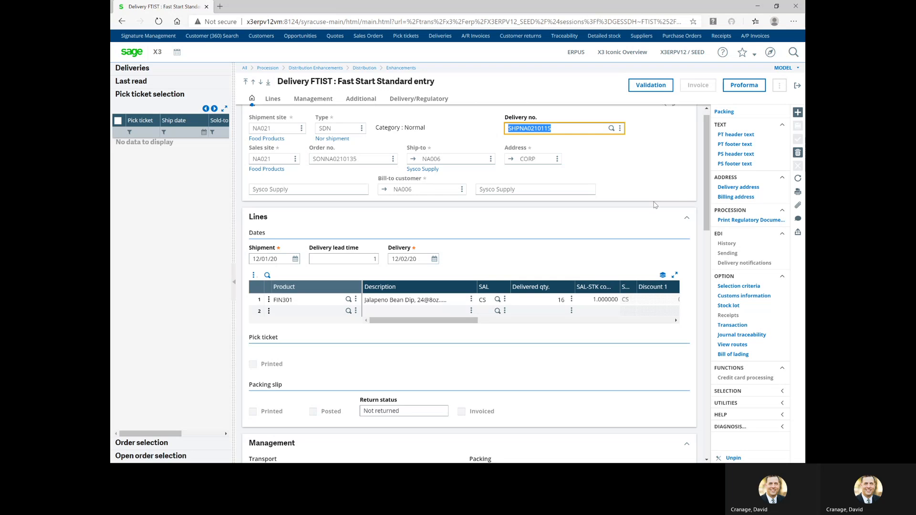
scroll(622, 211, down, 5)
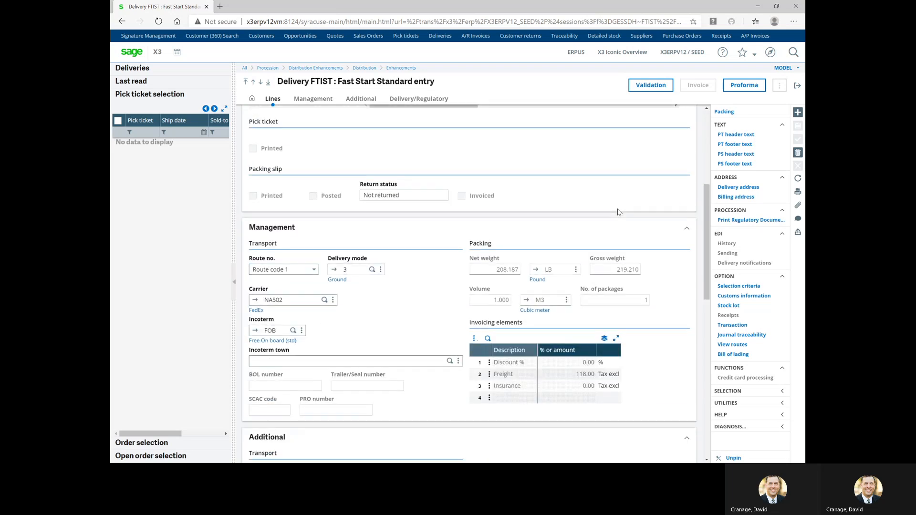
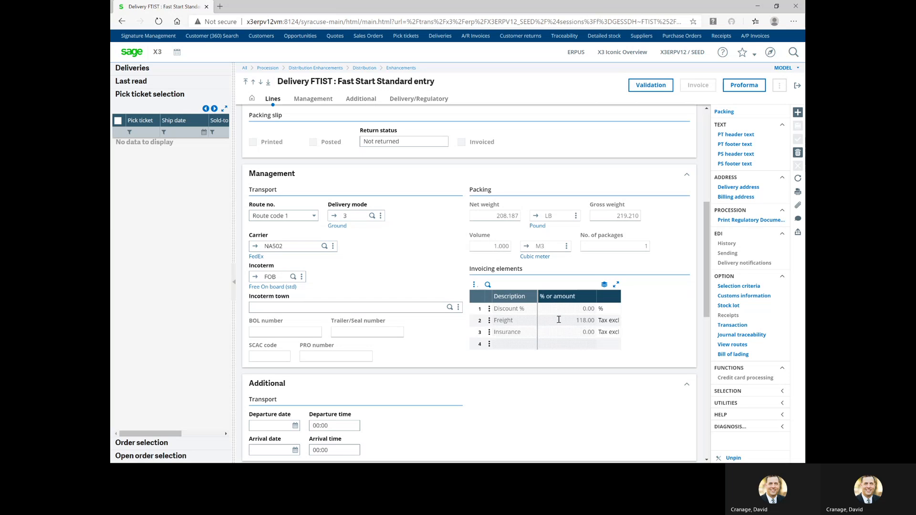
Check the 118.00 freight charge, then print the BONLIV Packing slips report for this delivery record
click(568, 323)
scroll(478, 391, down, 4)
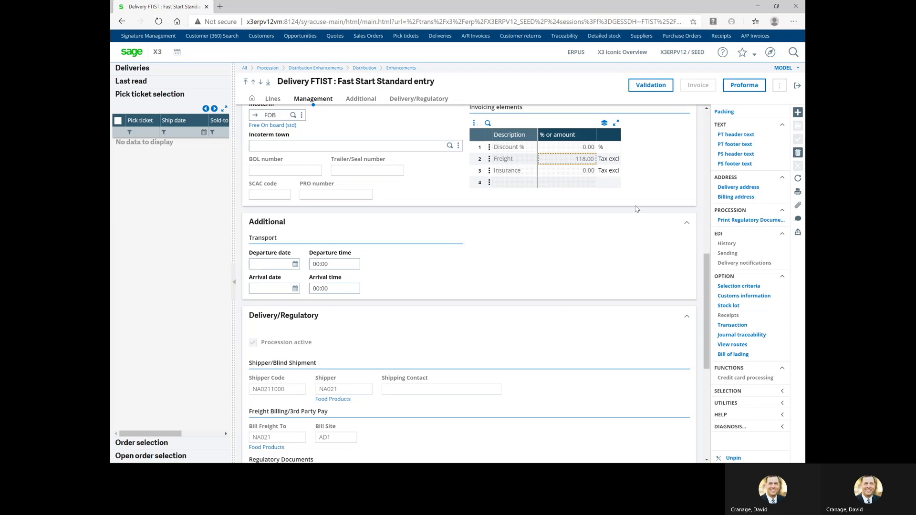
click(798, 191)
click(754, 194)
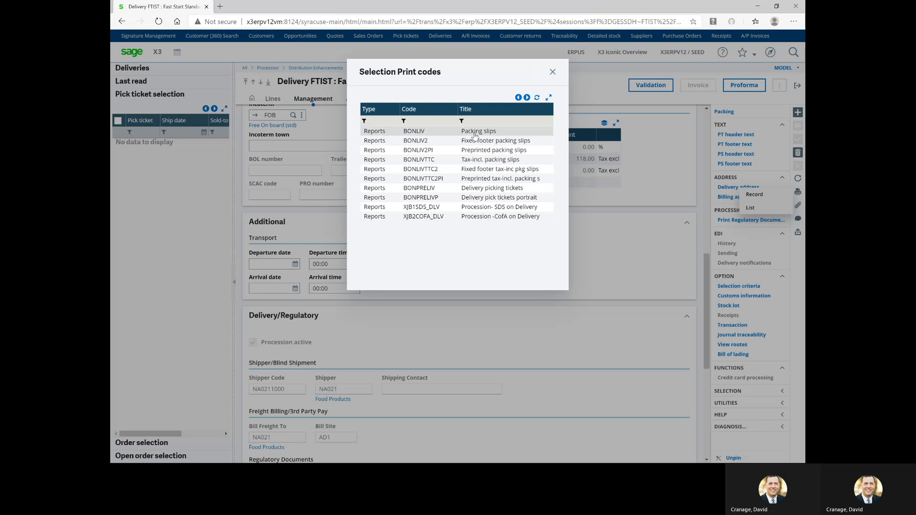
click(475, 131)
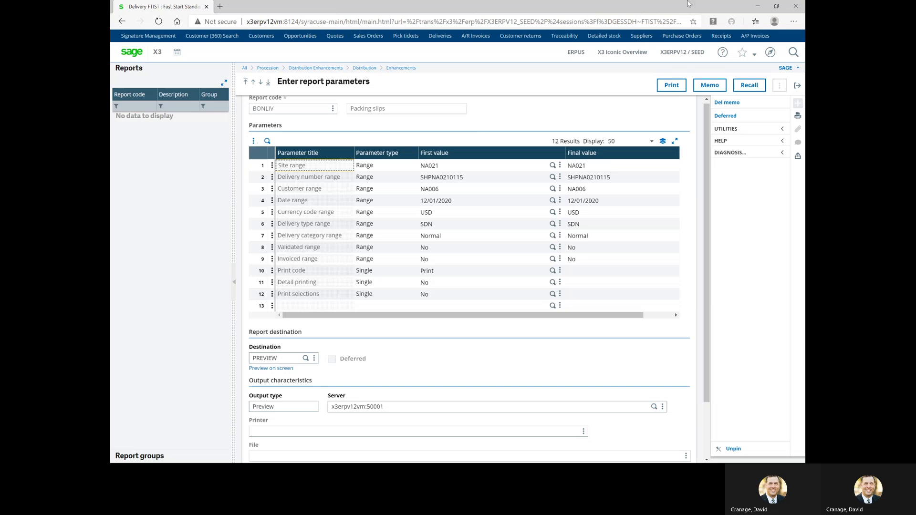
click(673, 86)
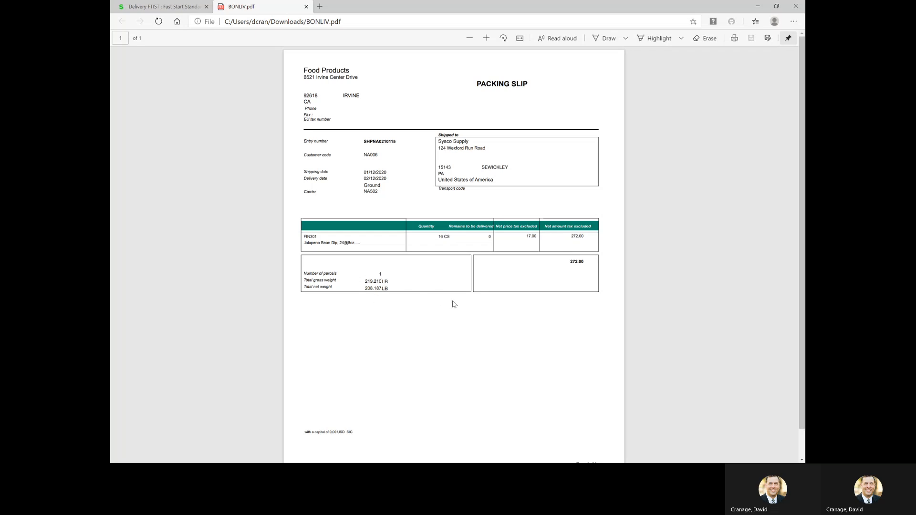
Close the BONLIV.pdf tab and start a bill of lading for delivery SHPNA0210115
click(307, 7)
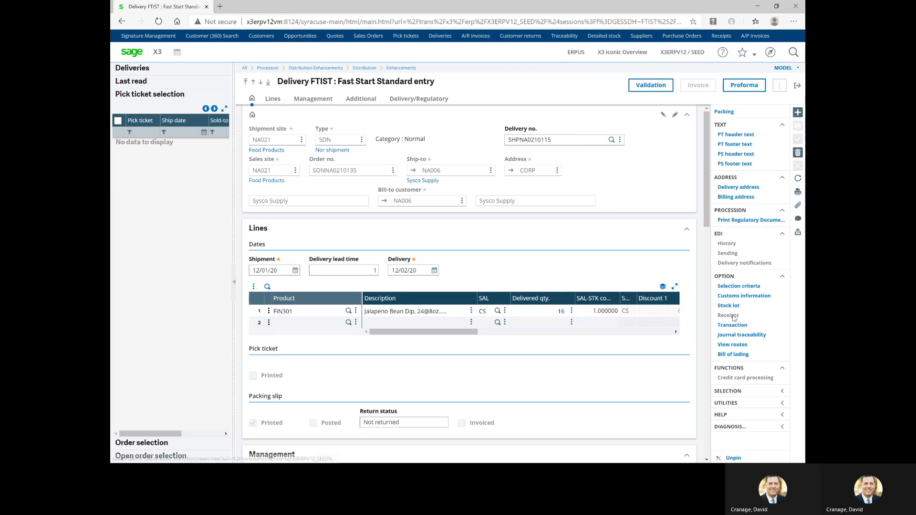
click(732, 357)
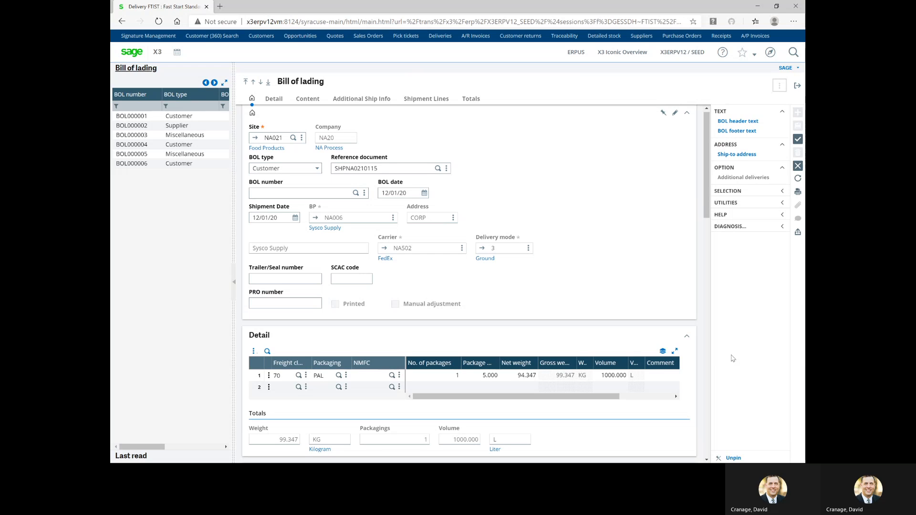
Review the reference document SHPNA0210115 and the detail line: freight class 70, PAL packaging, 1000.000 L
click(410, 172)
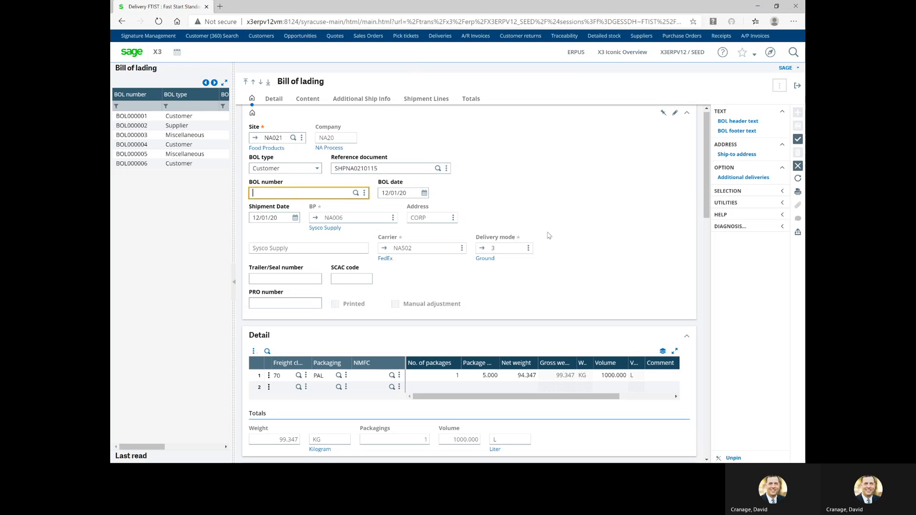
scroll(555, 235, down, 1)
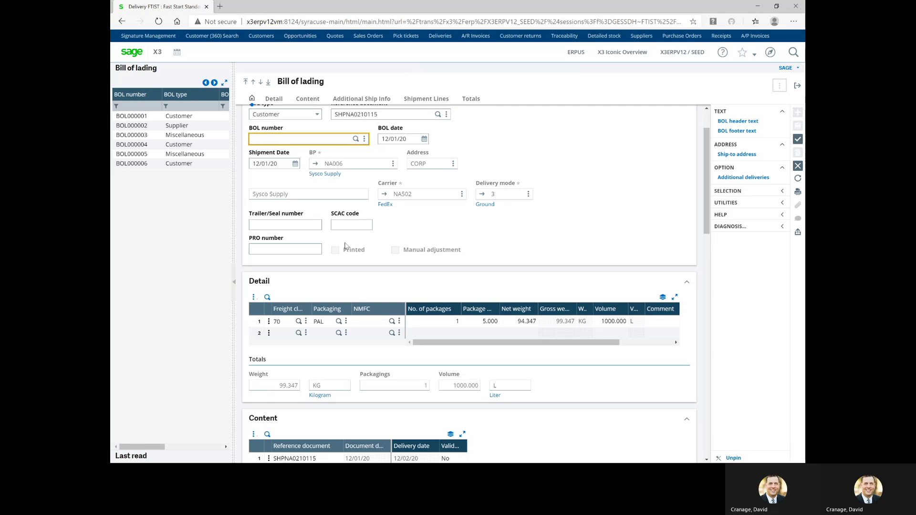
Enter the carrier PRO number and comment 'Contains spicy dip' on the first detail line
click(309, 249)
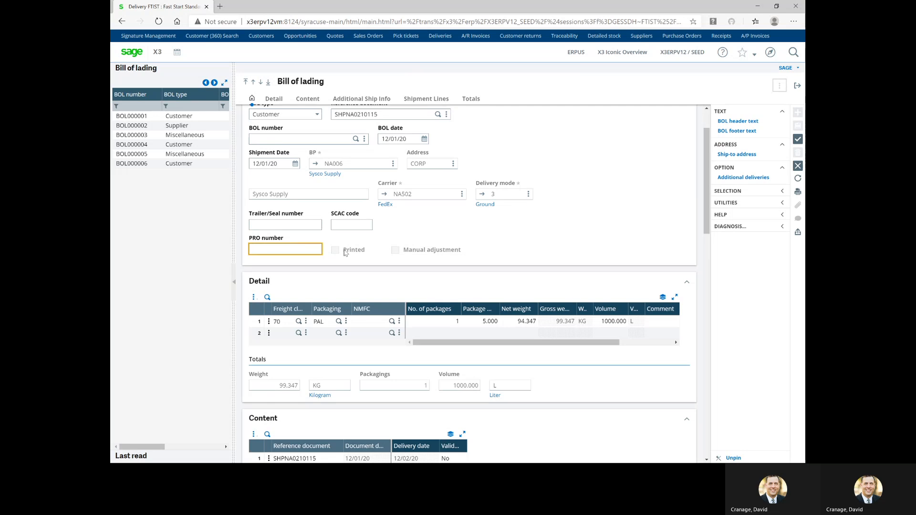
text(7757729438494367)
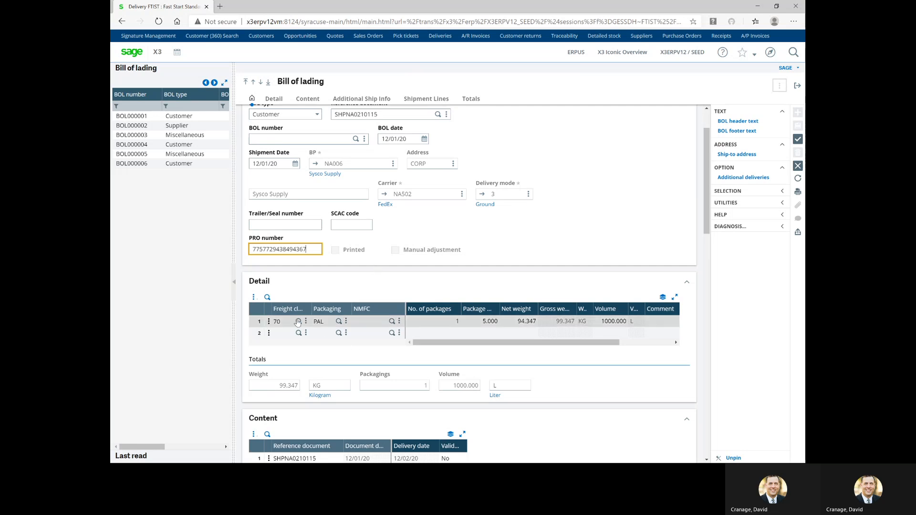
drag(314, 311, 322, 311)
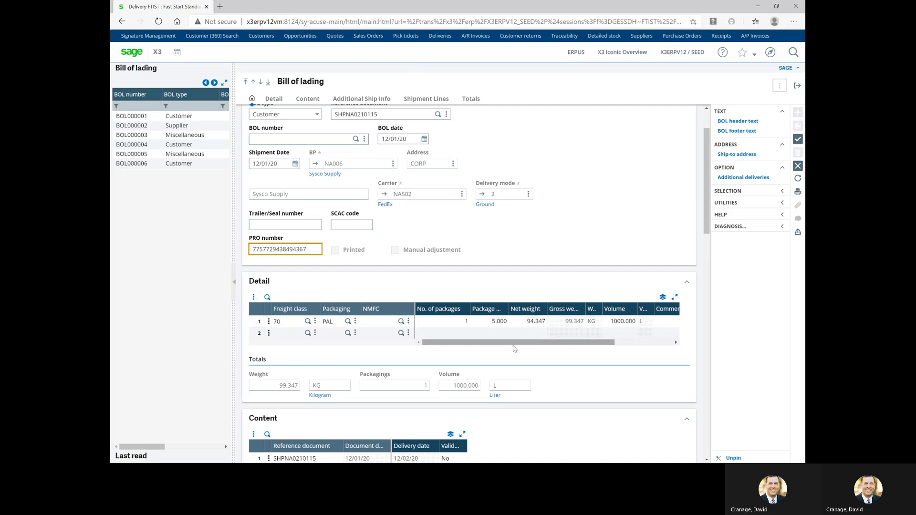
drag(514, 344, 585, 348)
scroll(336, 389, down, 1)
scroll(336, 389, down, 1)
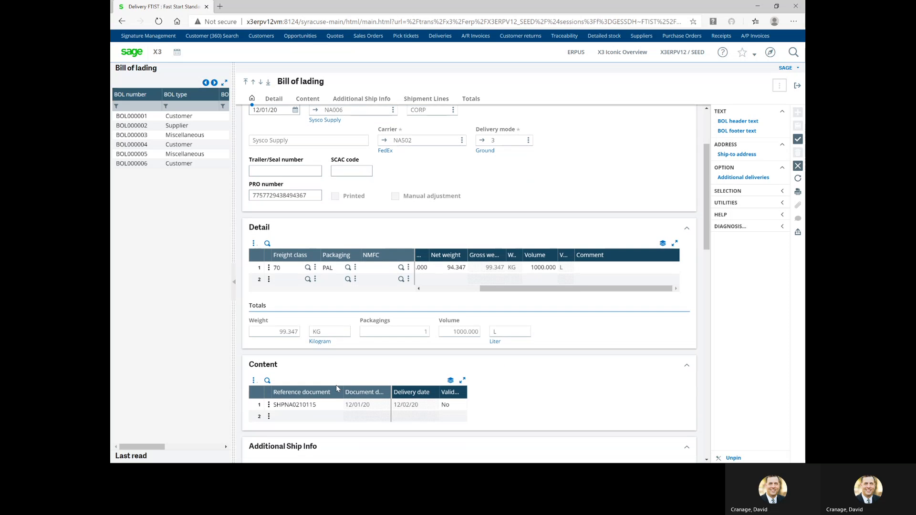
click(595, 270)
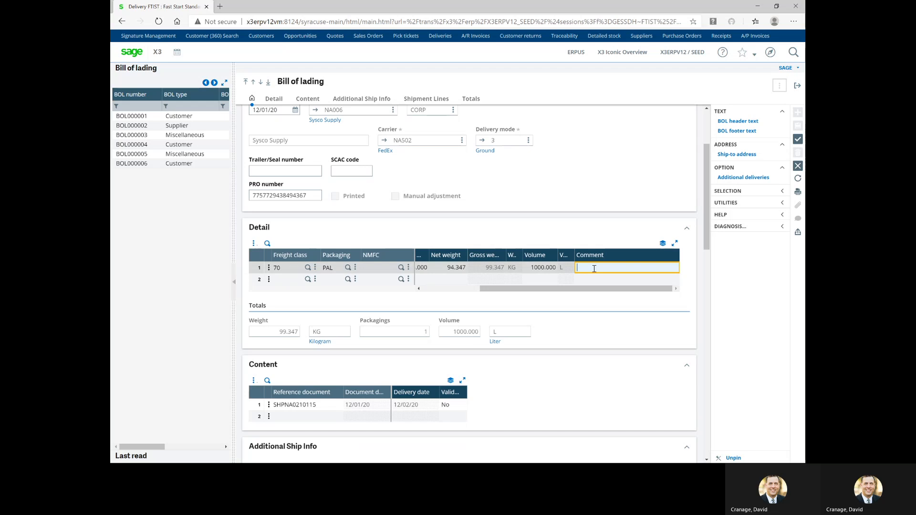
text(Contains )
text(spe)
text(cy dip)
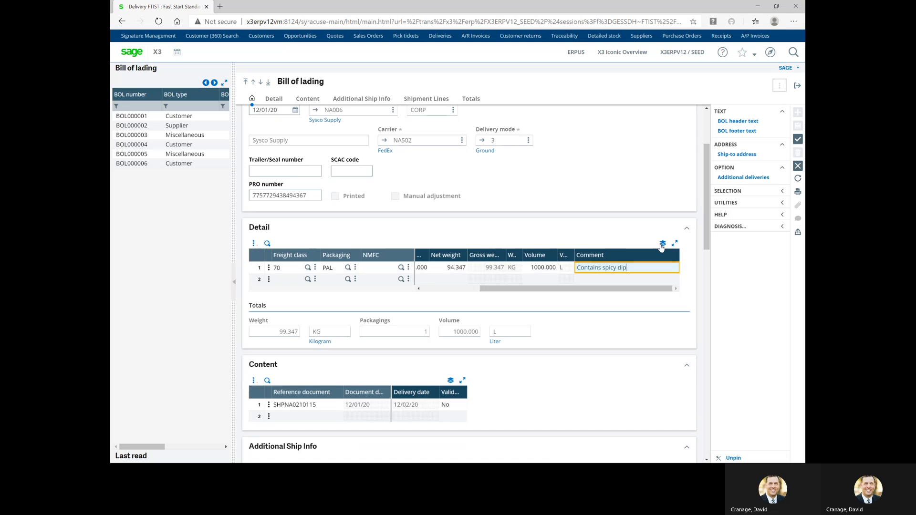
Enter the shipping contact's name, save bill of lading BOL000007, and print the record
scroll(572, 287, down, 3)
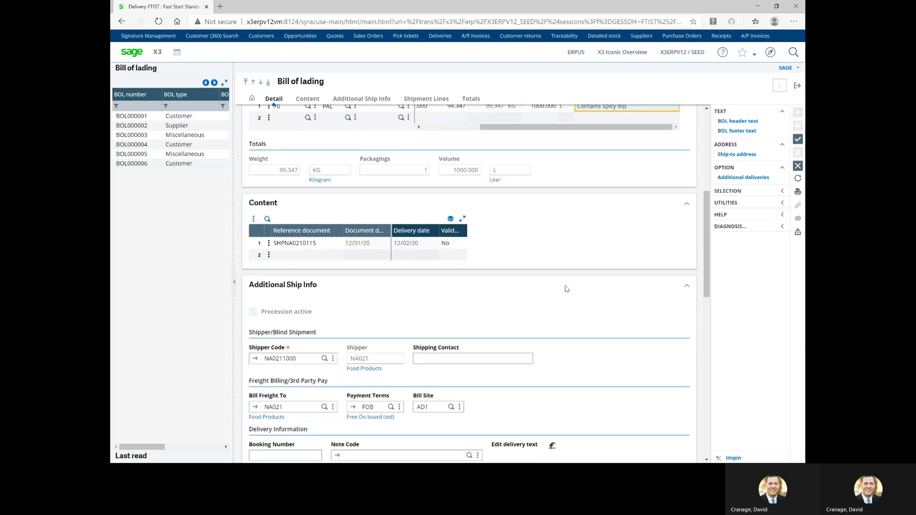
scroll(566, 289, down, 1)
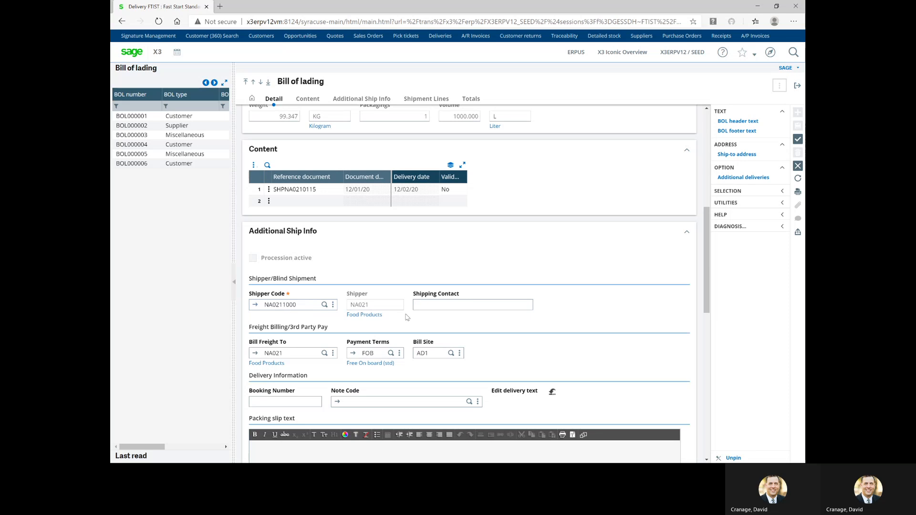
click(442, 304)
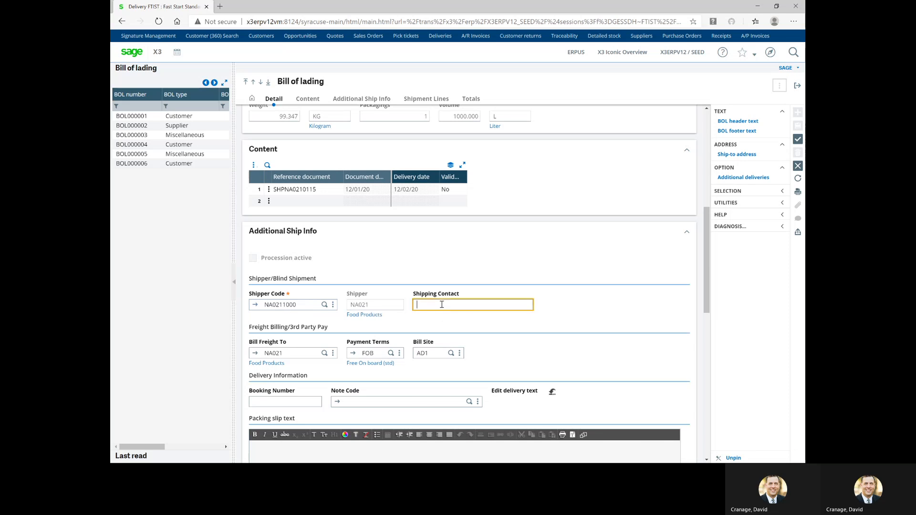
text(Bob Smit)
text(ith)
click(798, 141)
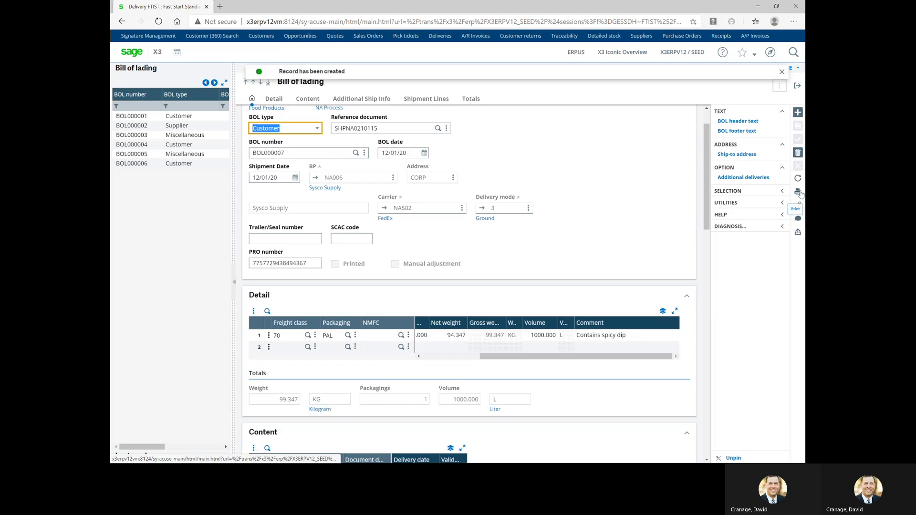
click(783, 193)
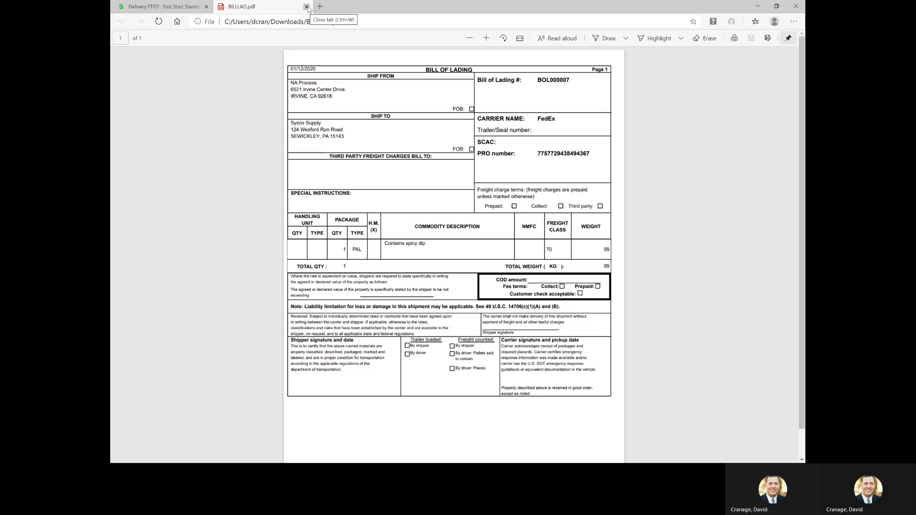
Close BILLLAD.pdf and the print job panel, then exit the Bill of lading and Delivery screens
click(307, 6)
click(588, 227)
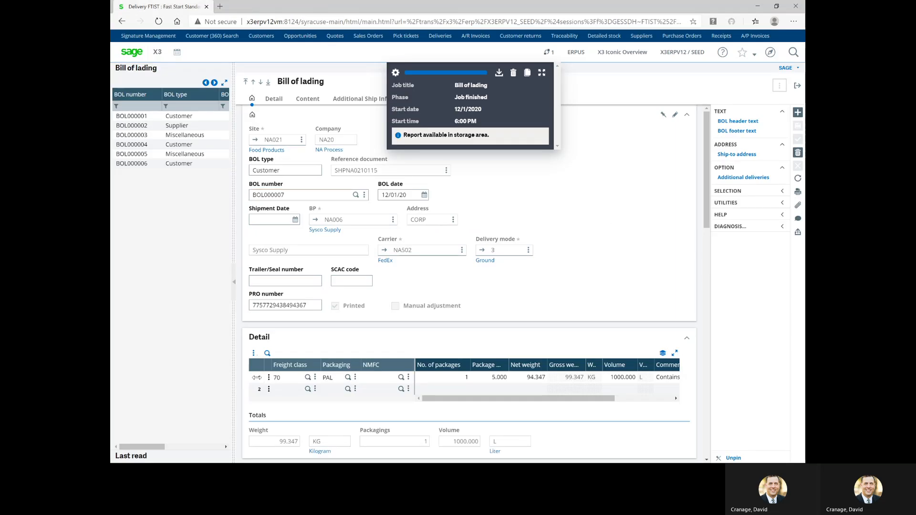
click(514, 74)
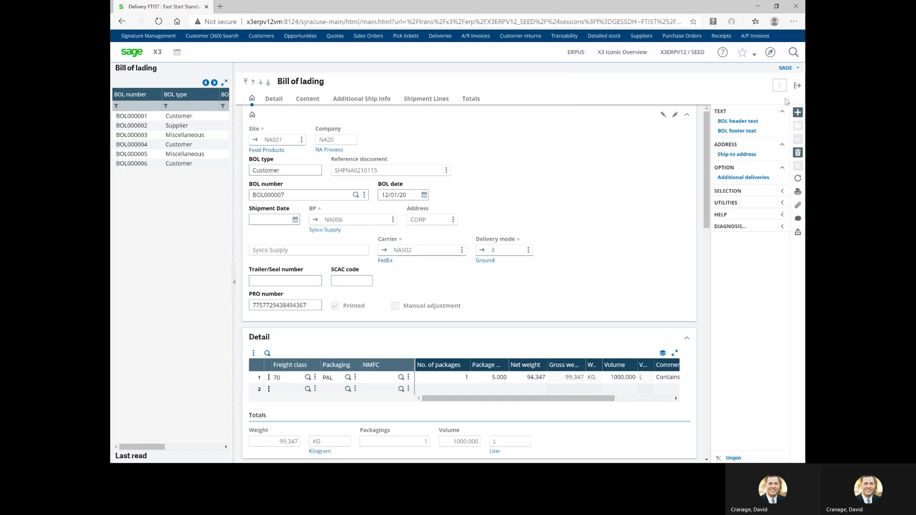
click(797, 86)
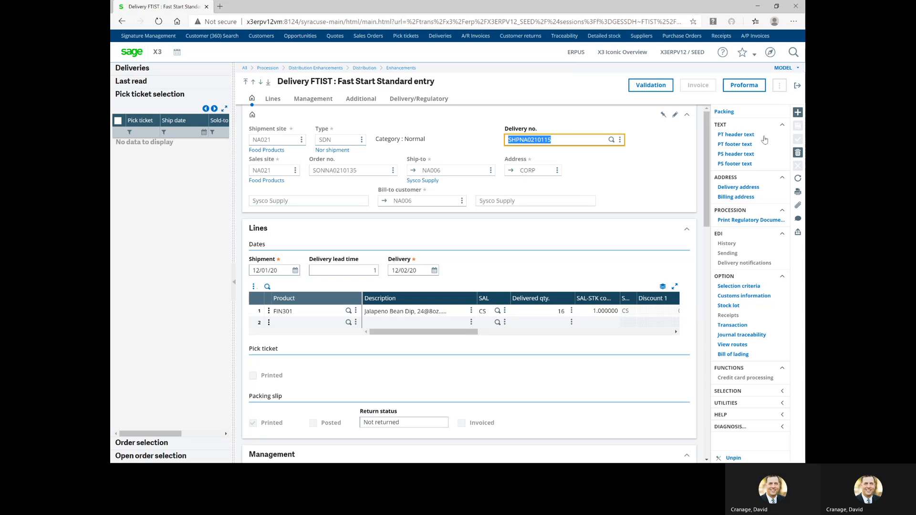
click(798, 86)
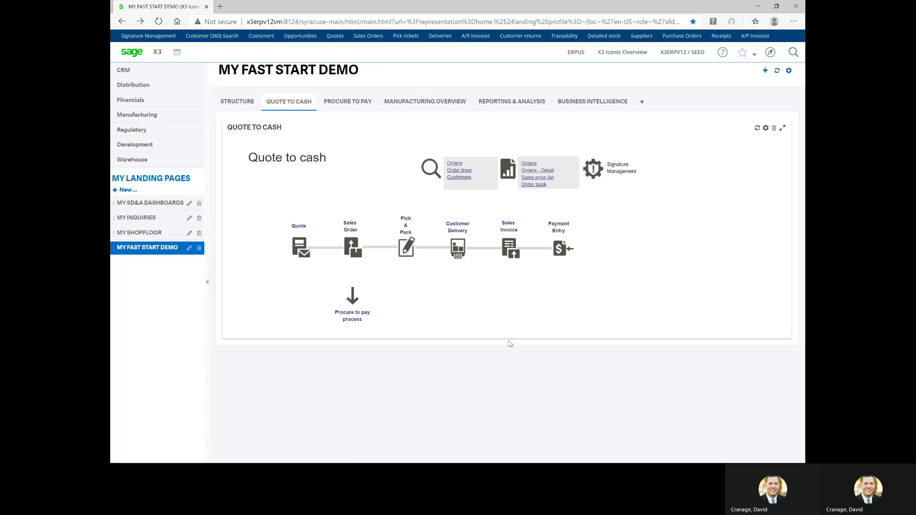
key(alt+Tab)
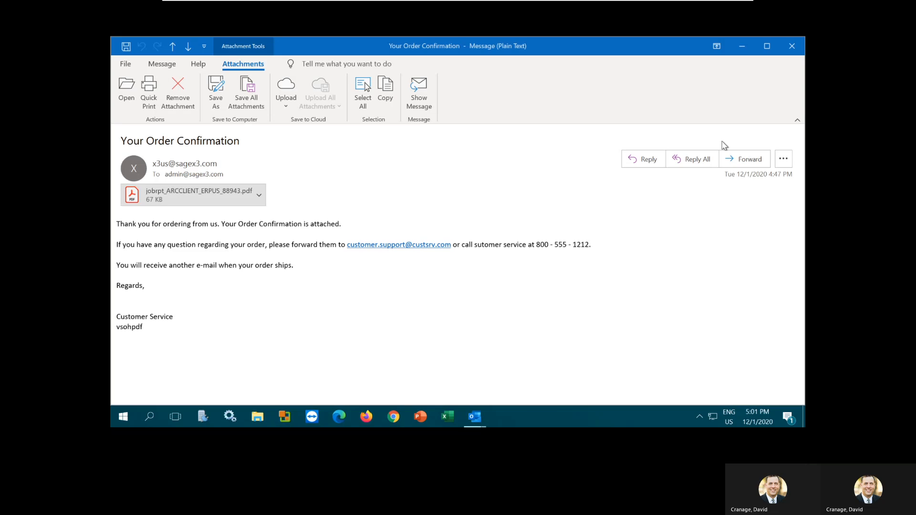
Close the order confirmation email, refresh and scan the inbox, then return to Sage X3
click(791, 47)
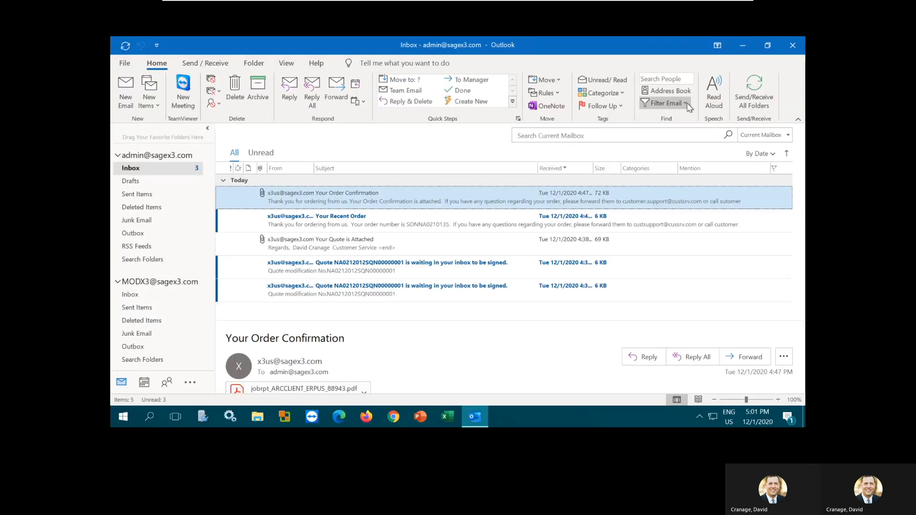
click(735, 95)
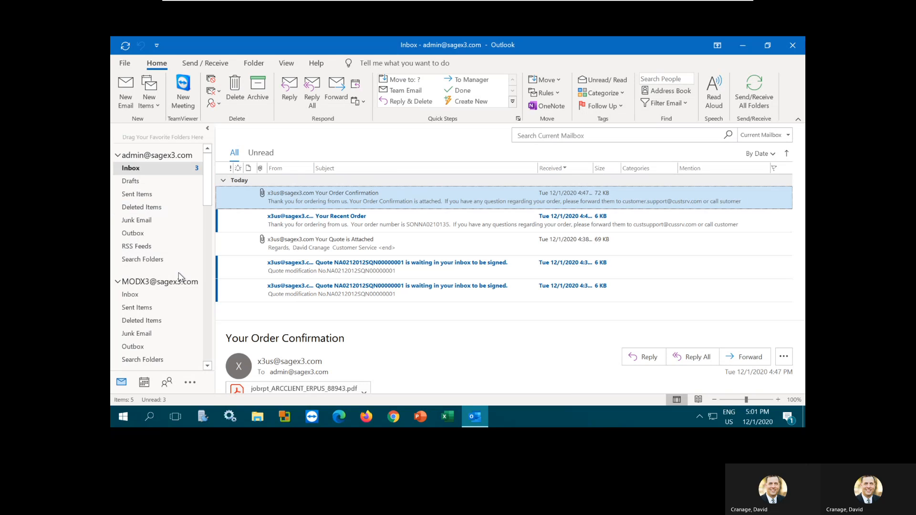
scroll(180, 284, down, 2)
scroll(179, 275, up, 2)
scroll(179, 273, down, 4)
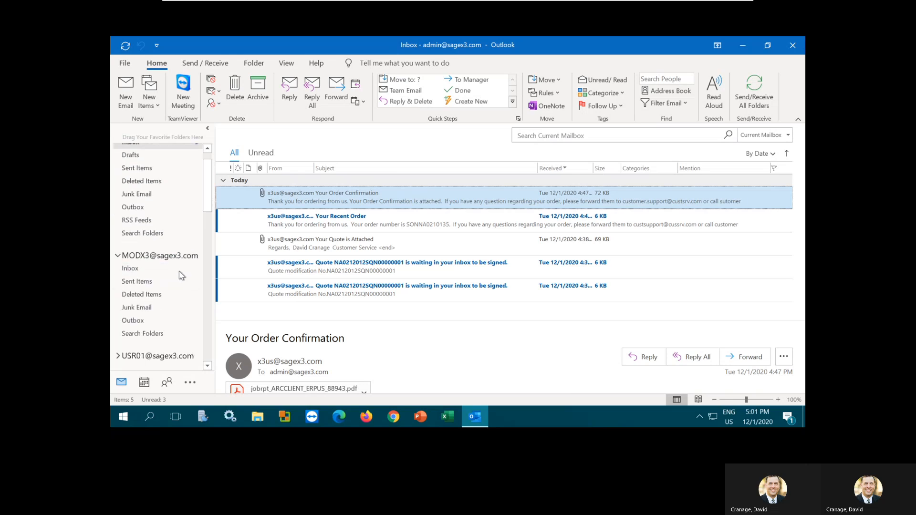
scroll(181, 273, up, 4)
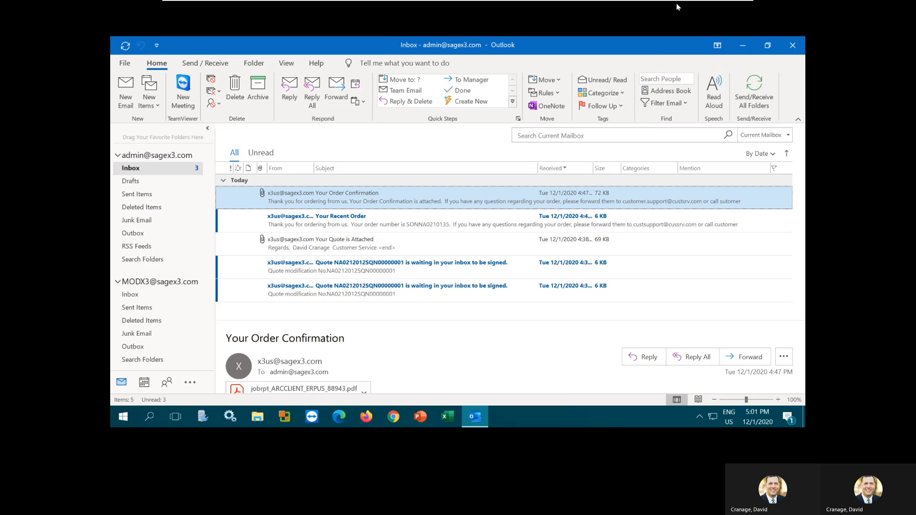
mouse_move(694, 4)
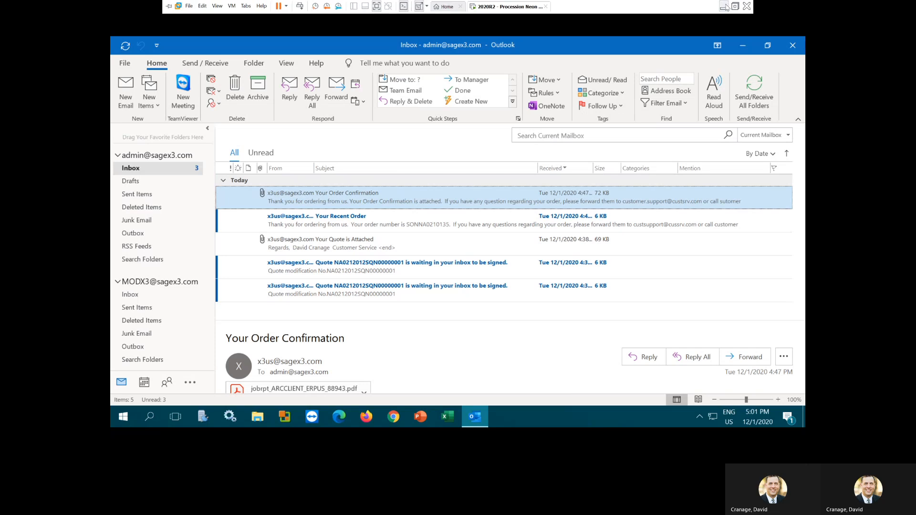
click(724, 6)
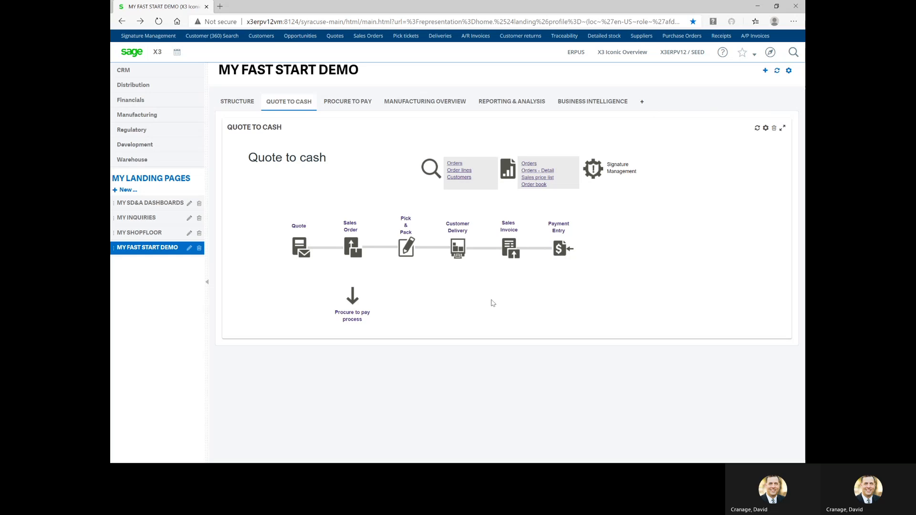
click(511, 249)
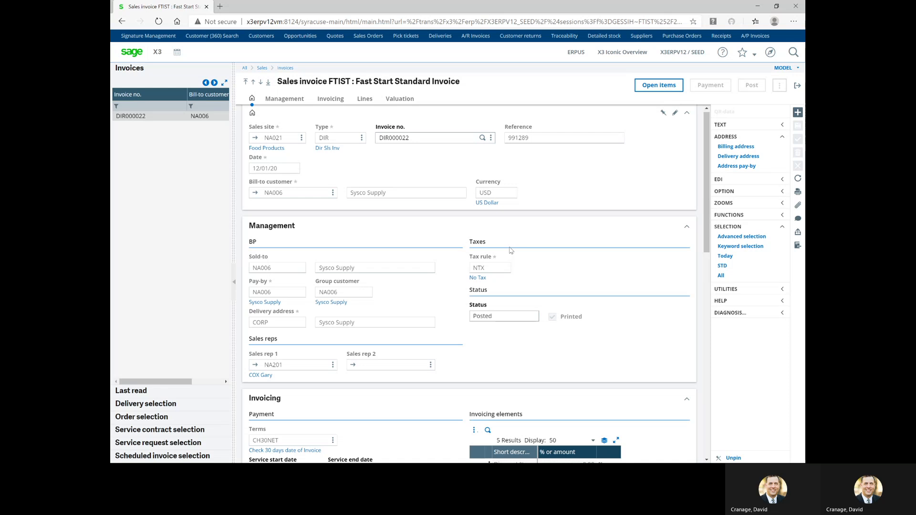
click(798, 116)
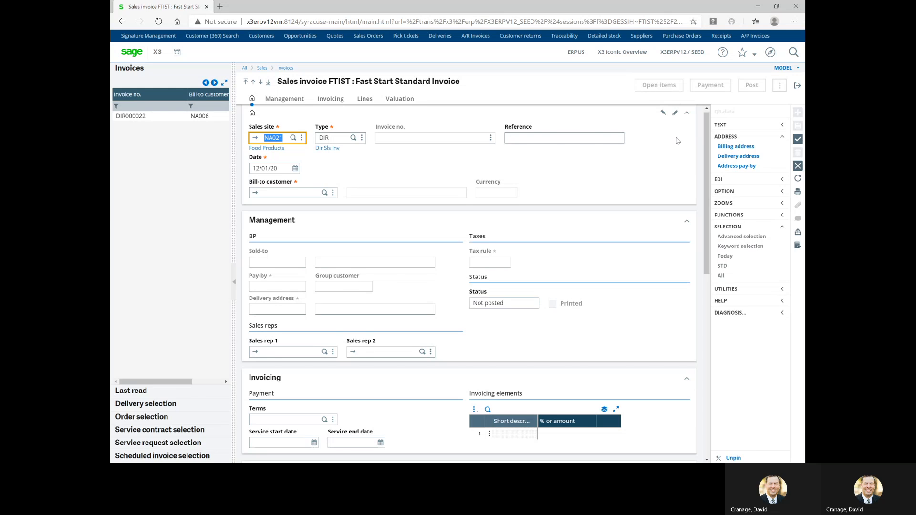
click(286, 192)
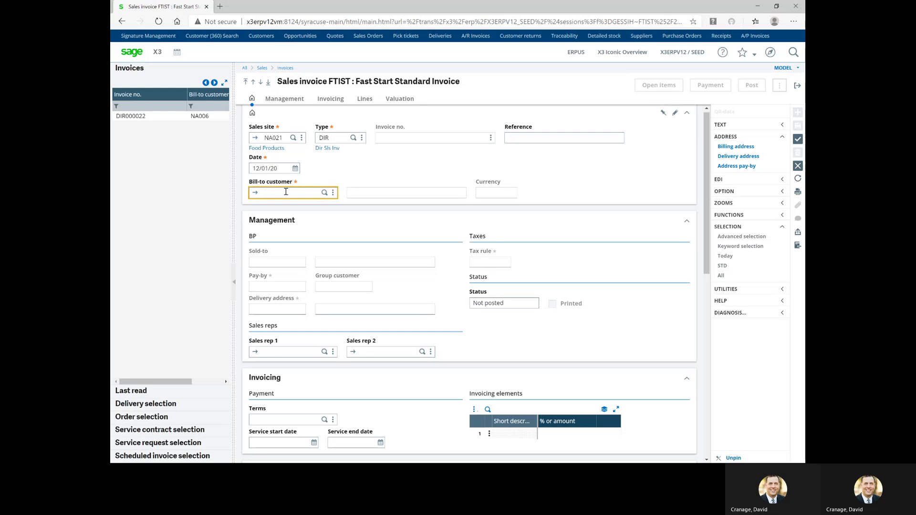
text(SYSCO)
key(Tab)
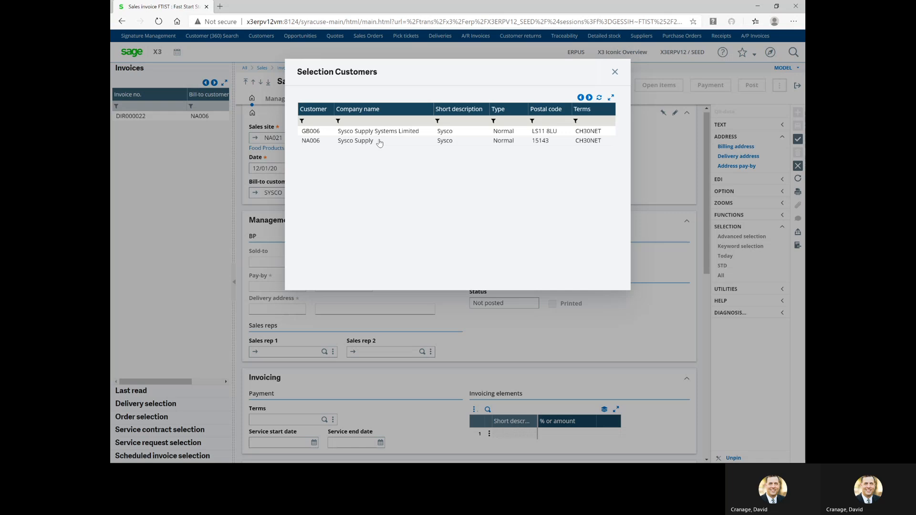
click(380, 141)
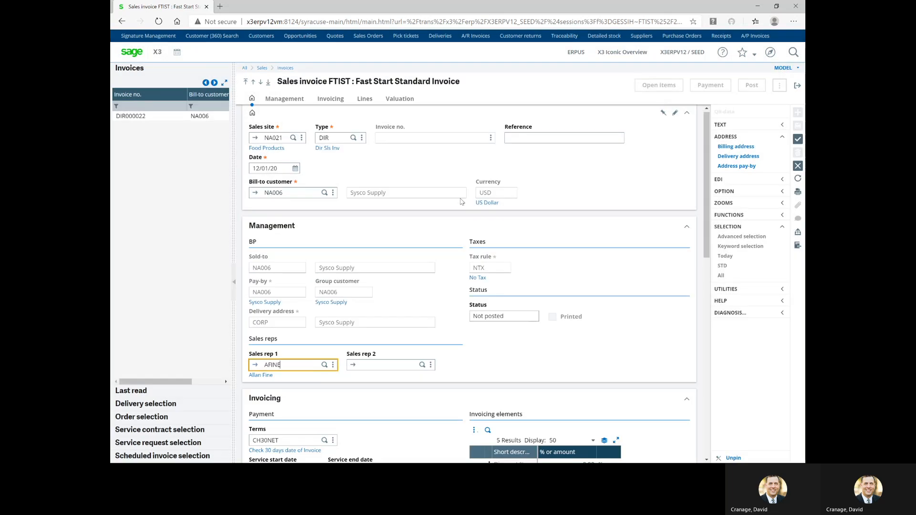
scroll(455, 198, down, 2)
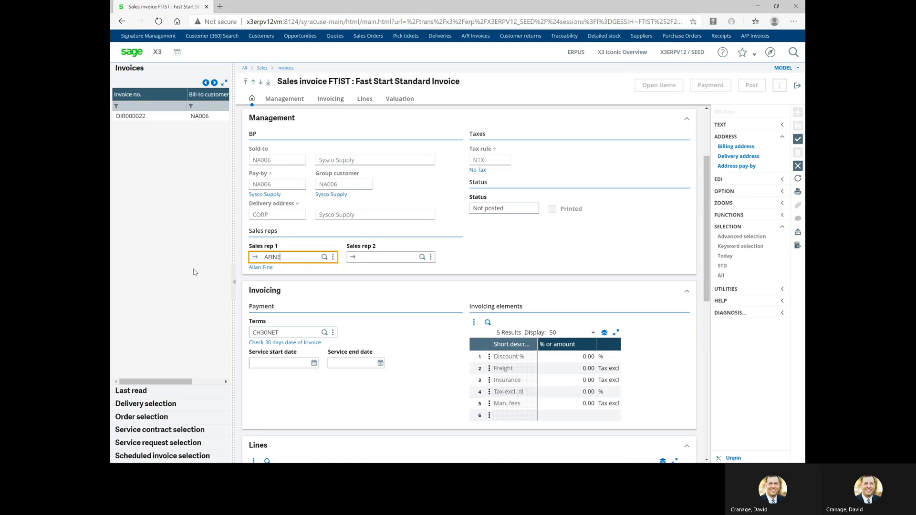
click(137, 407)
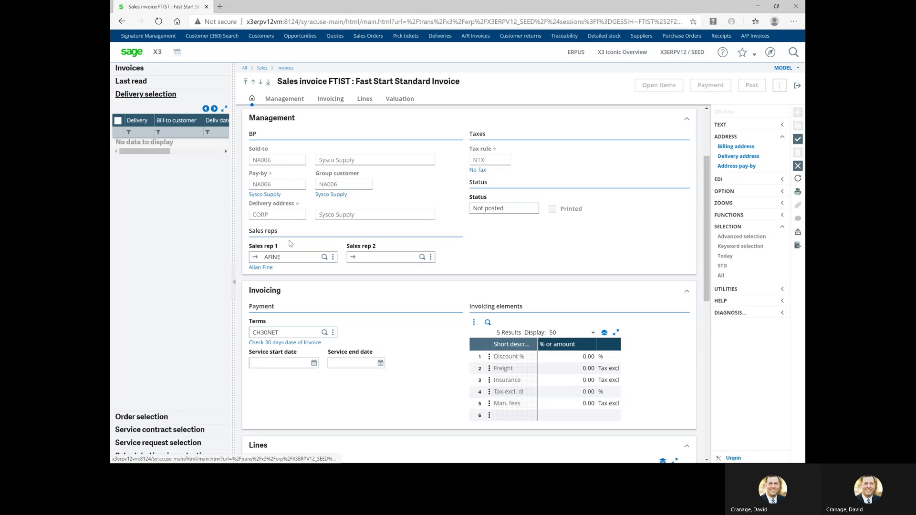
click(799, 166)
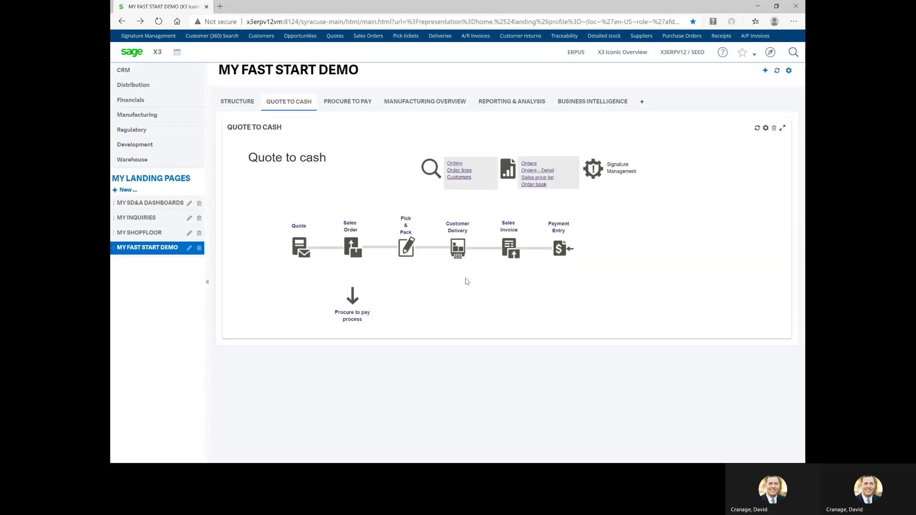
Validate delivery SHPNA0210115 in Customer Deliveries, then launch Sales Invoices from the landing page
click(461, 246)
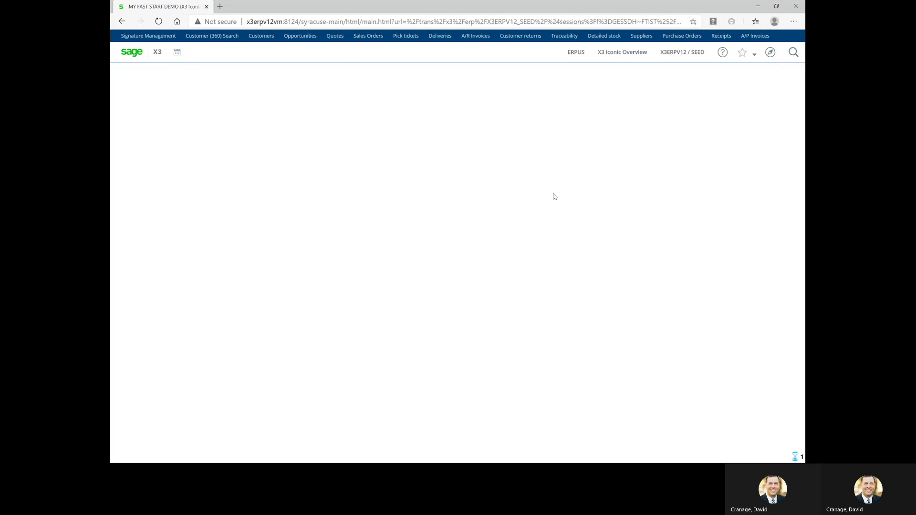
click(651, 88)
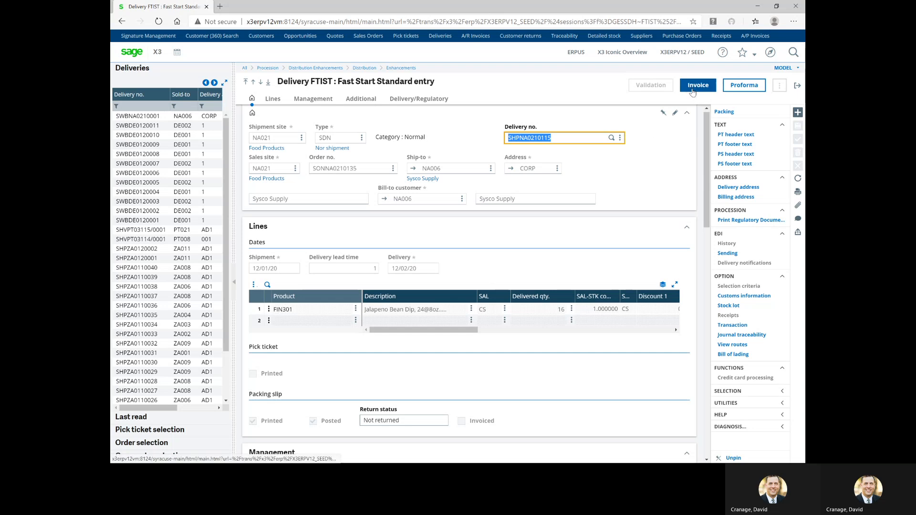
click(798, 86)
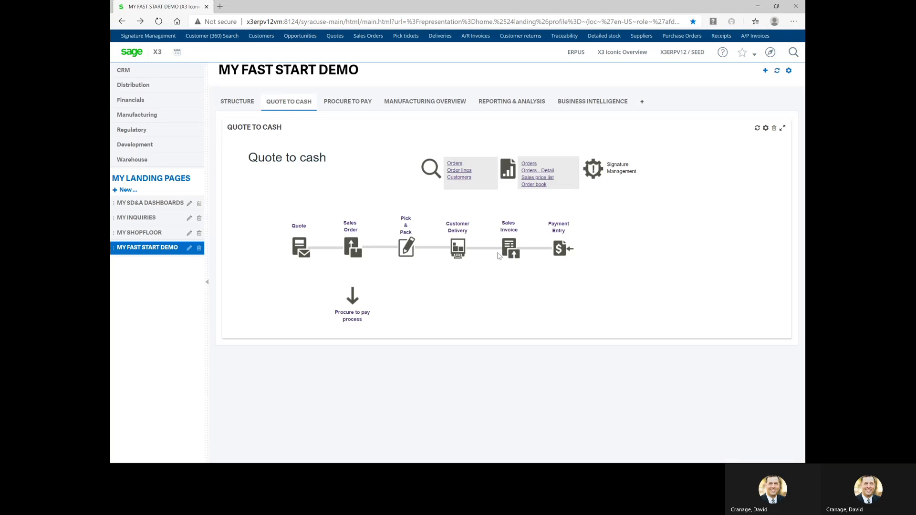
click(509, 249)
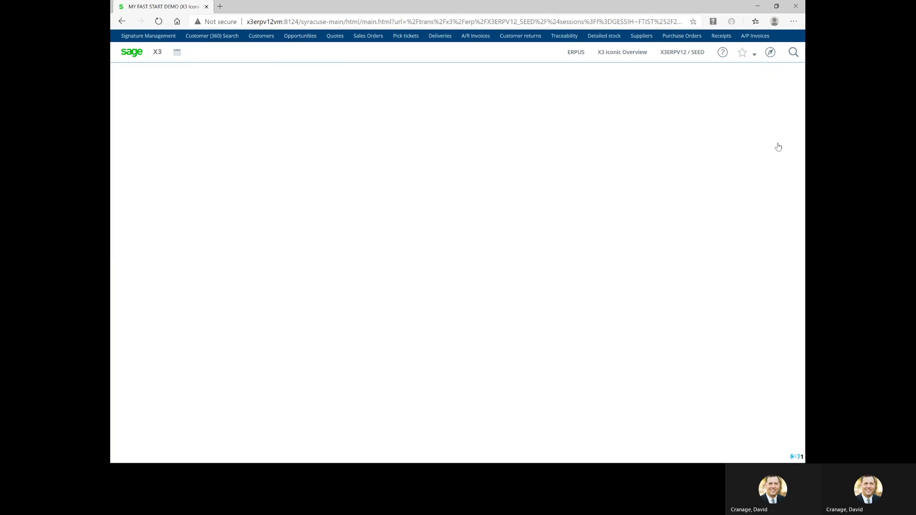
Create a new invoice for bill-to Sysco Supply NA006 and add delivery SHPNA0210115's FIN301 line
click(798, 113)
click(280, 196)
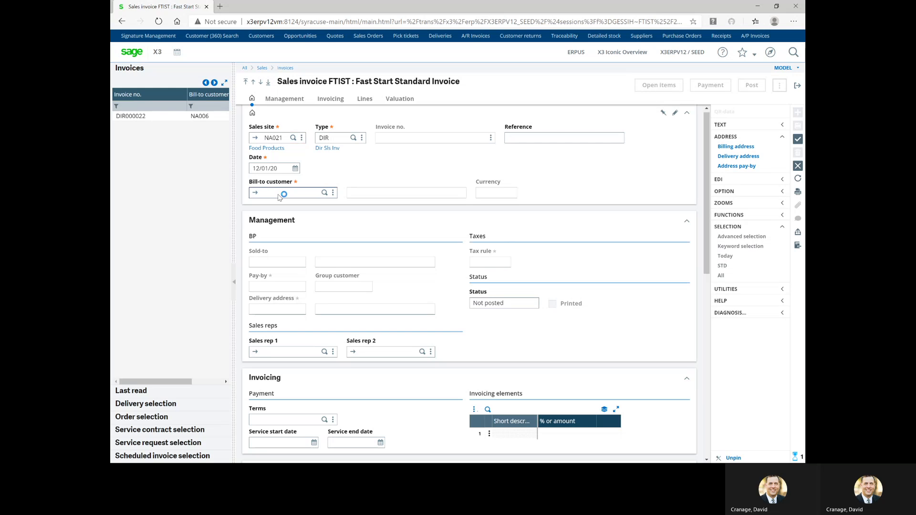
text(sysco)
key(Tab)
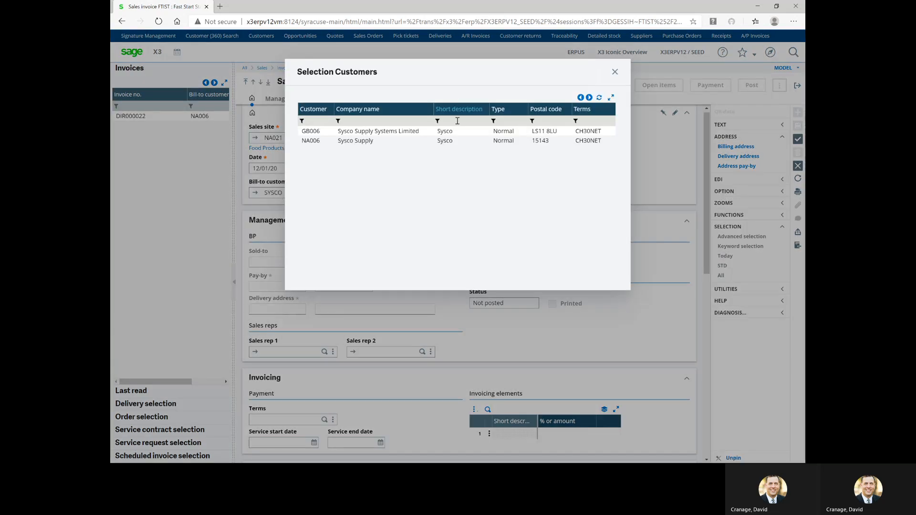
click(359, 142)
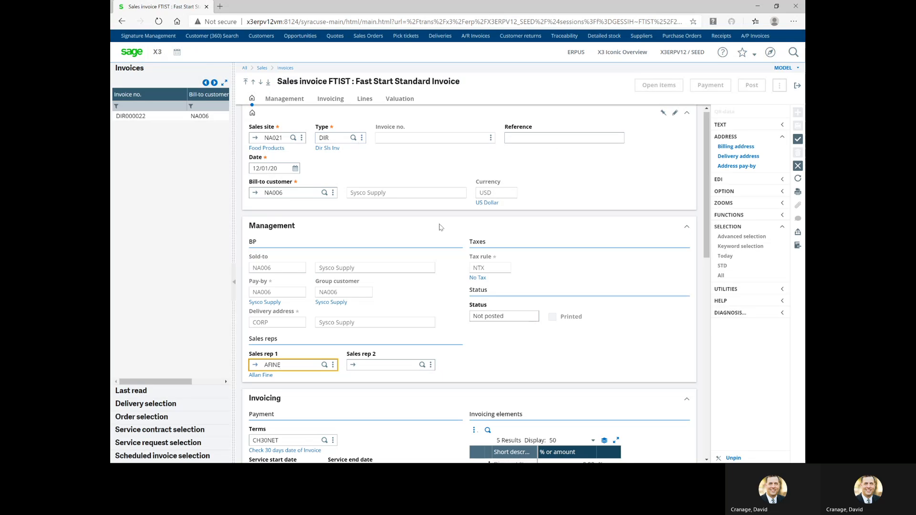
click(135, 405)
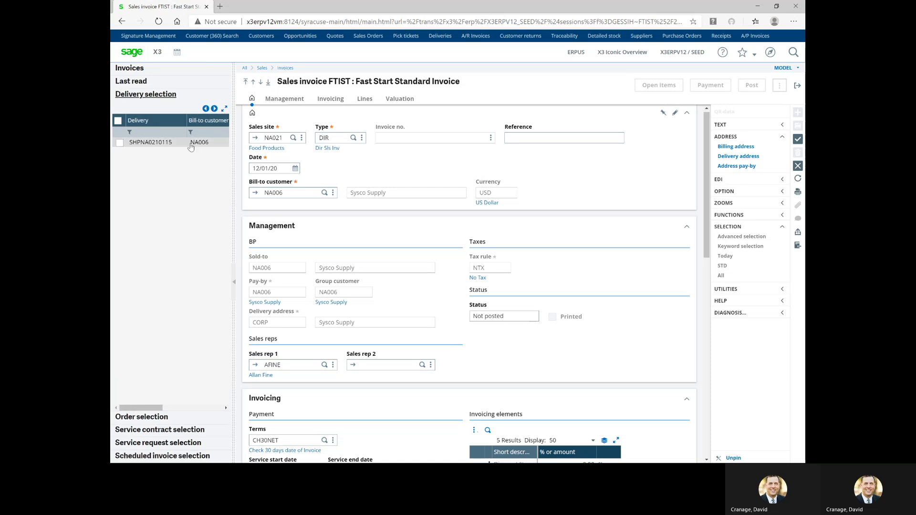
click(119, 145)
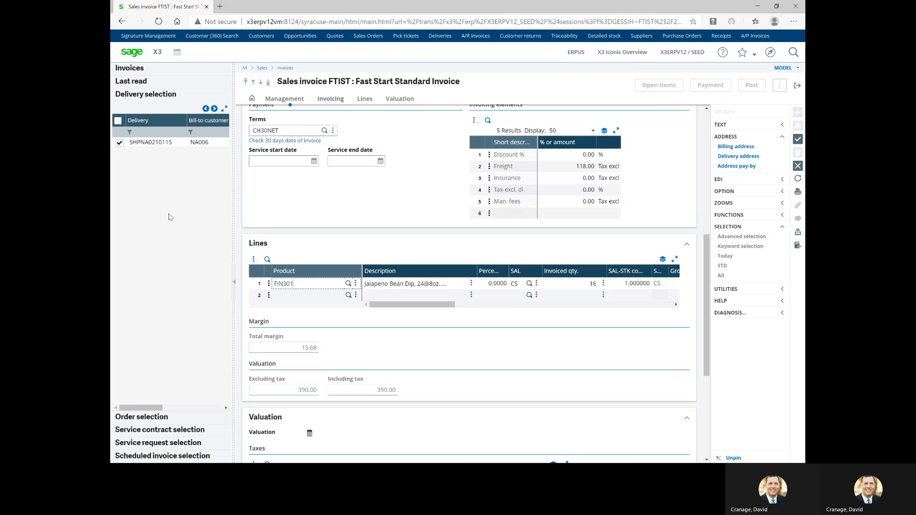
Confirm the 118.00 freight amount and save, creating invoice DIR000023
click(575, 166)
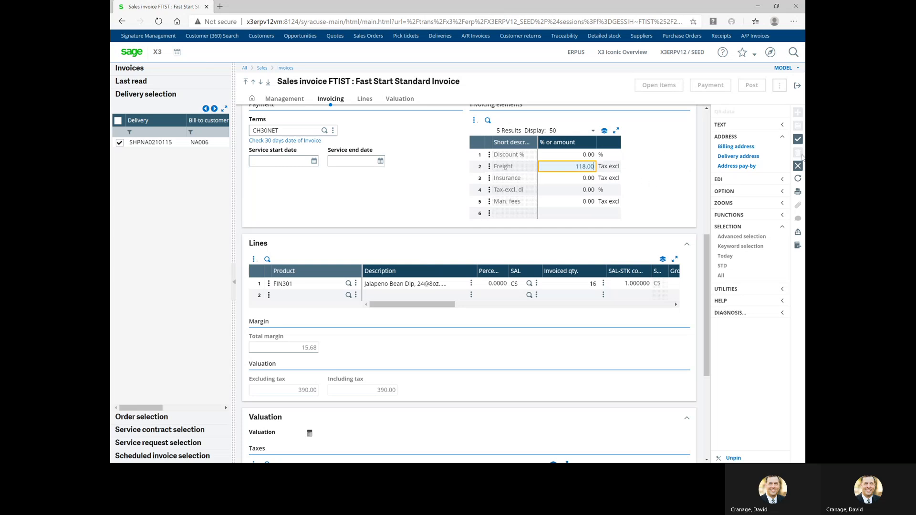
click(798, 139)
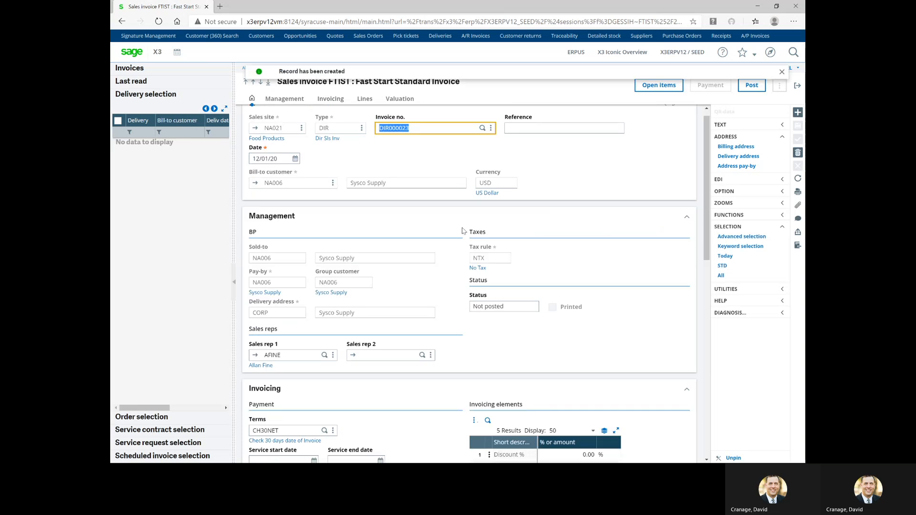
Post invoice DIR000023, dismiss the validation log, and bring up its print codes for this record
scroll(470, 225, down, 1)
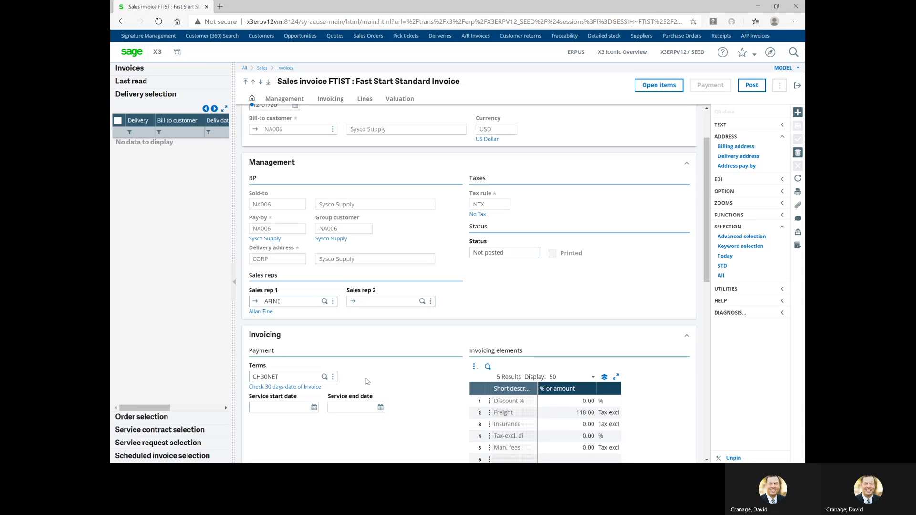
scroll(367, 381, up, 1)
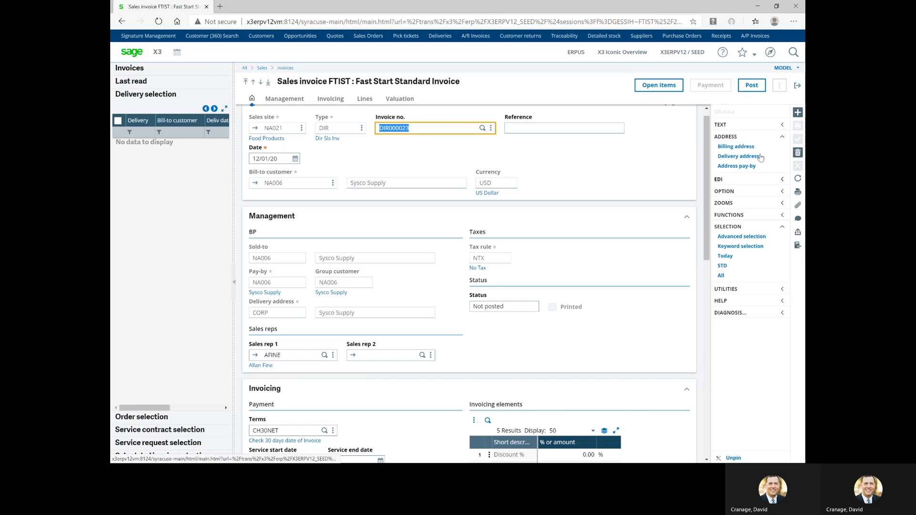
click(753, 85)
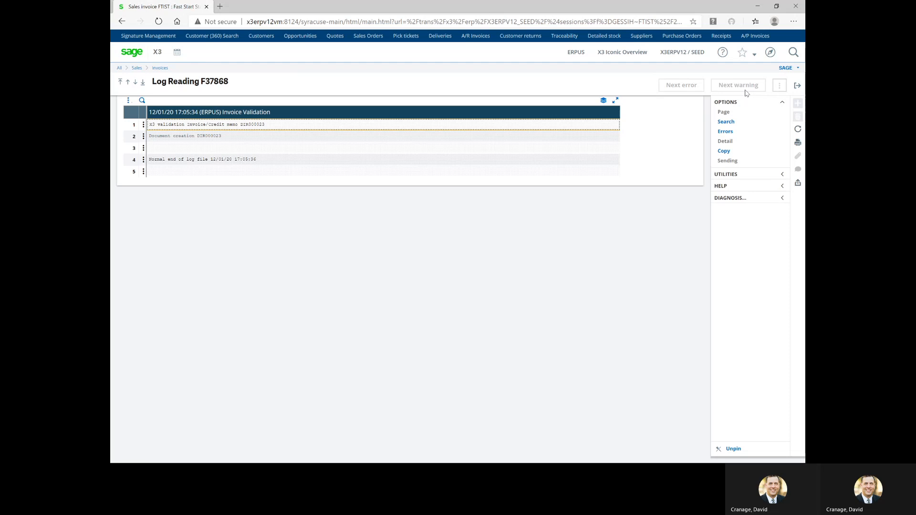
click(796, 93)
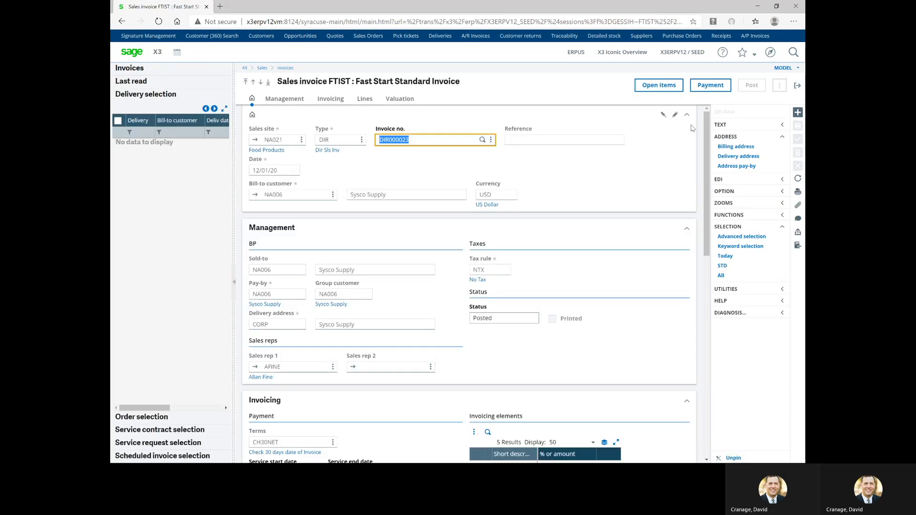
click(798, 192)
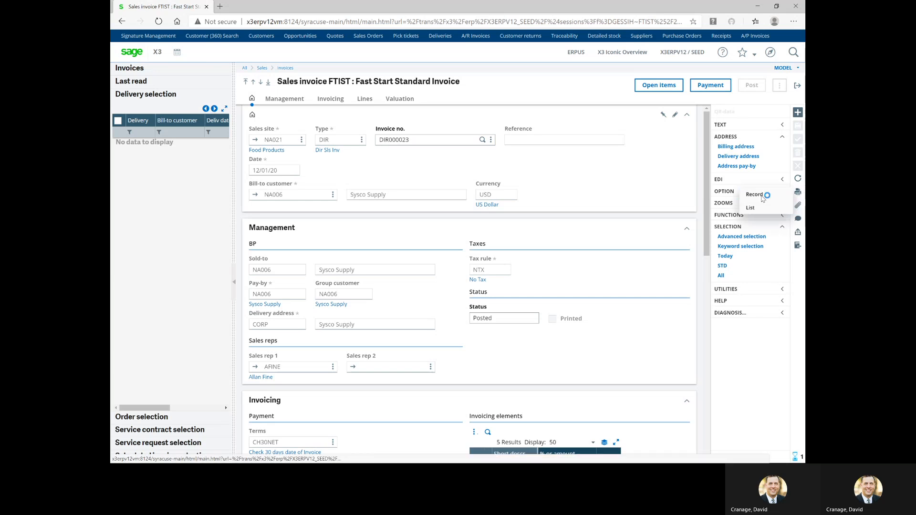
click(764, 195)
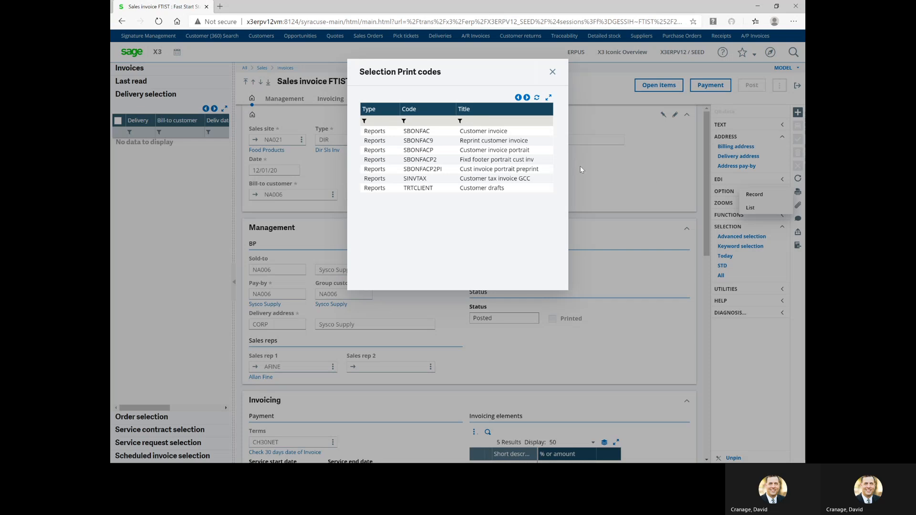
Print invoice DIR000023 with report SBONFAC Customer invoice to the PREVIEW destination
click(490, 134)
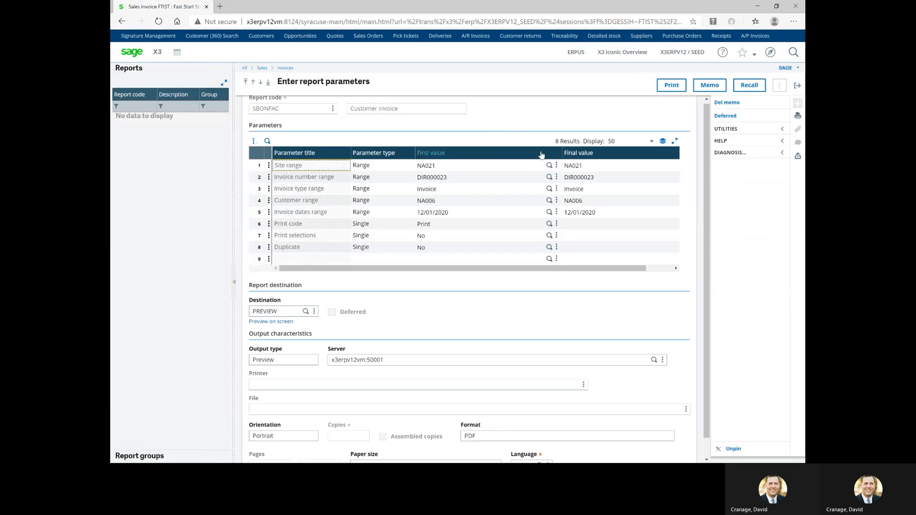
click(672, 85)
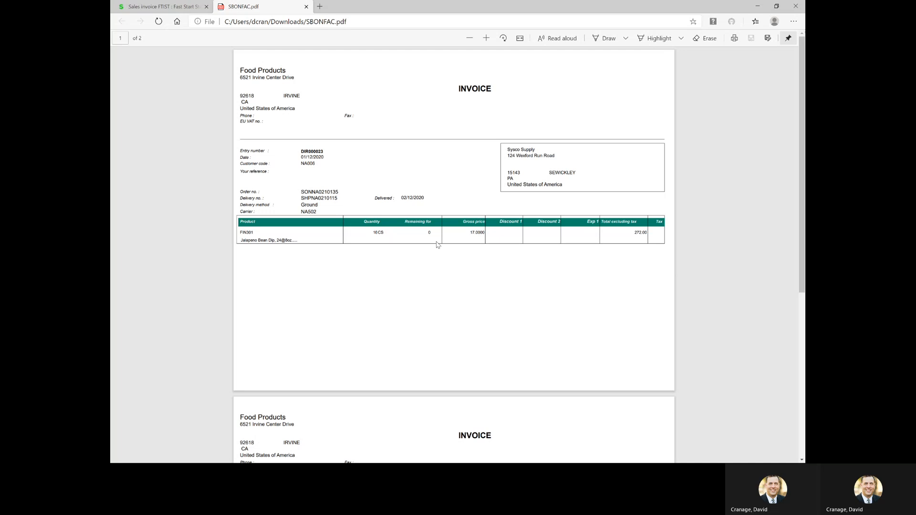
Review page 2 of SBONFAC.pdf showing 390.00 USD net payable, then close the browser
scroll(466, 236, down, 5)
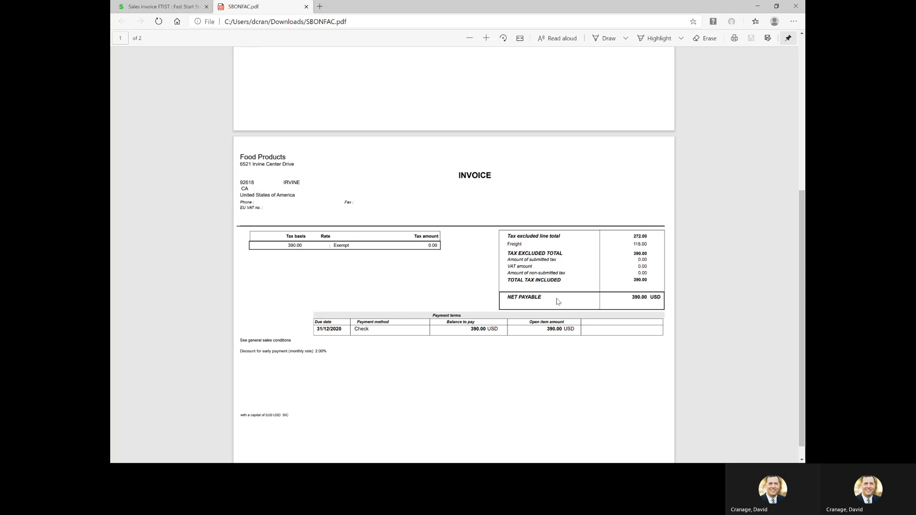
click(796, 6)
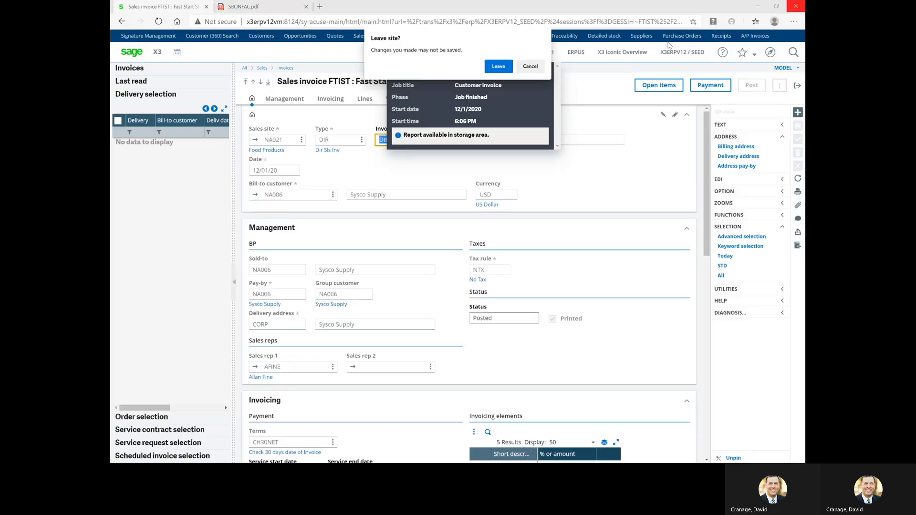
Leave the site, relaunch Sage X3 from the desktop shortcut, and open Sales Invoice
click(497, 67)
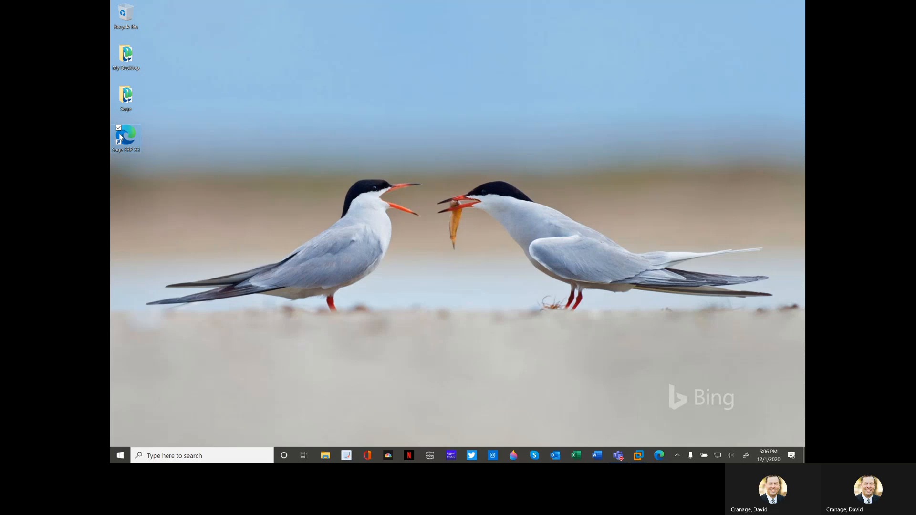
double_click(119, 134)
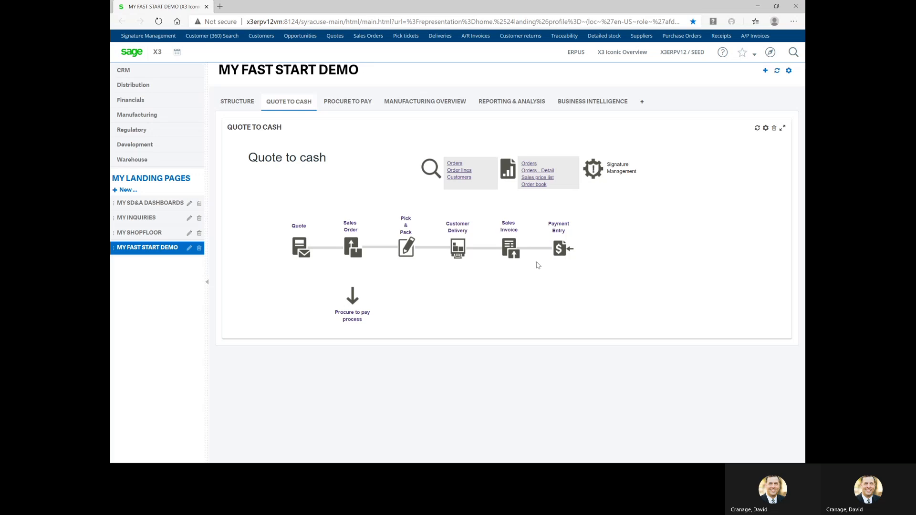
click(512, 253)
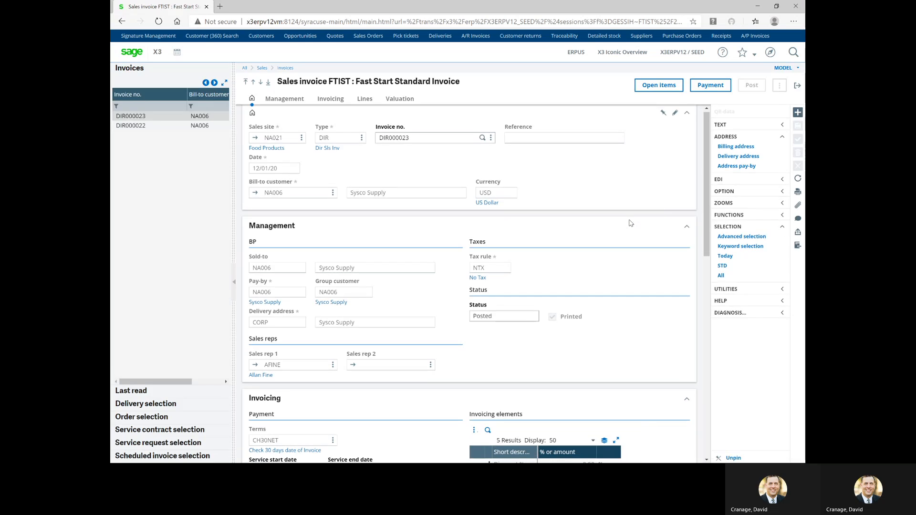
Inspect invoice DIR000023's FIN301 line actions, then start a payment for the invoice
scroll(451, 290, down, 8)
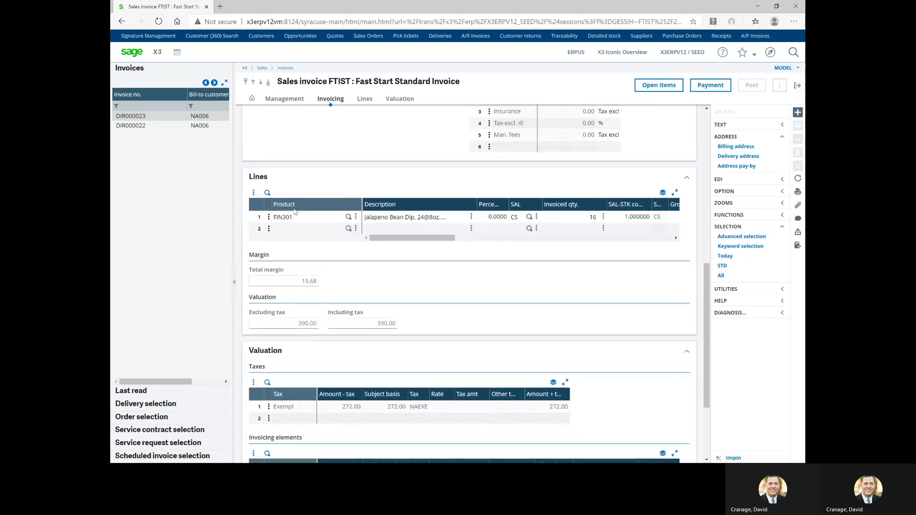
click(269, 217)
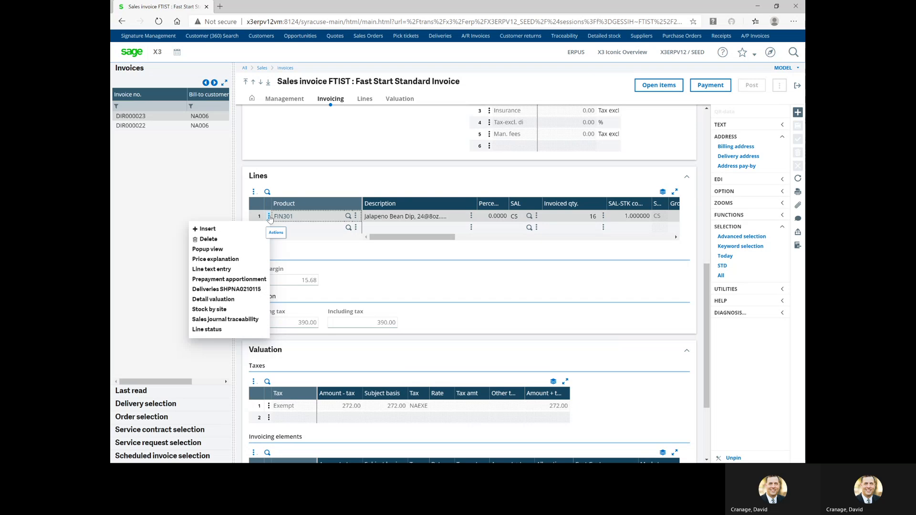
click(266, 220)
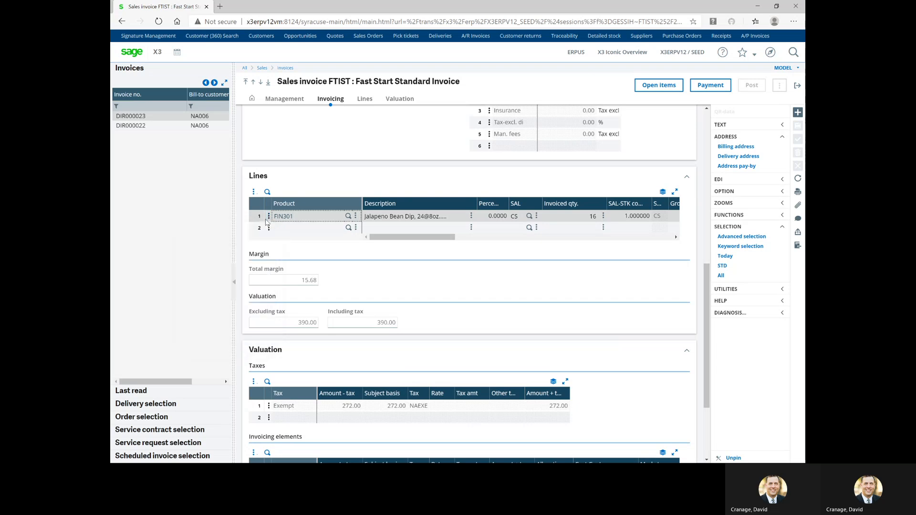
click(269, 218)
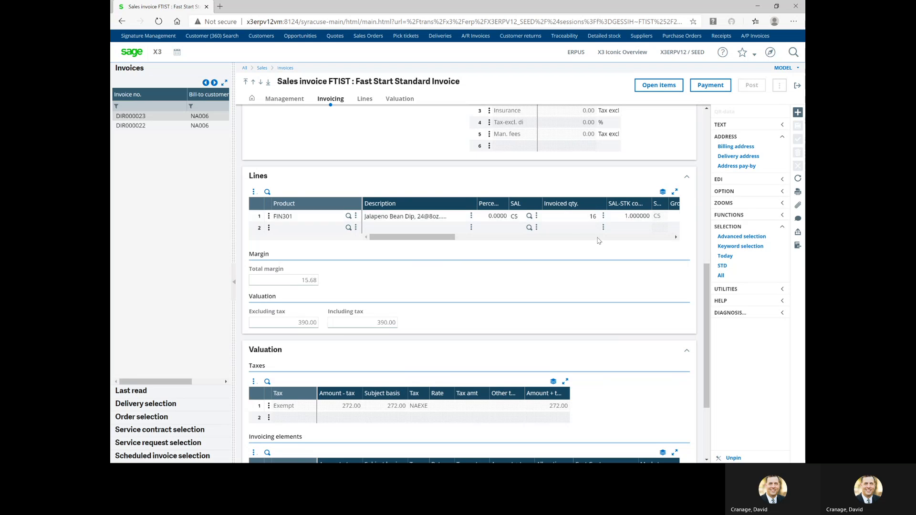
click(710, 86)
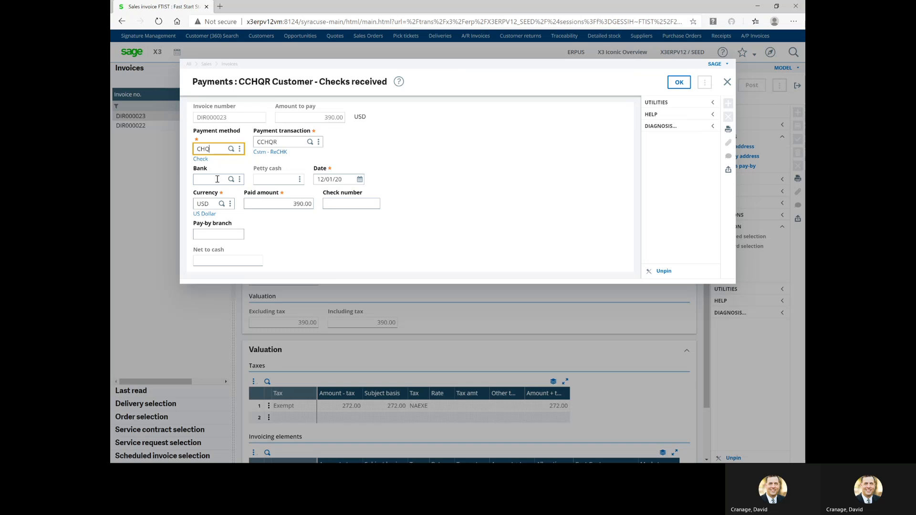
Select bank account NA2US for the check payment via the filtered bank lookup
click(231, 179)
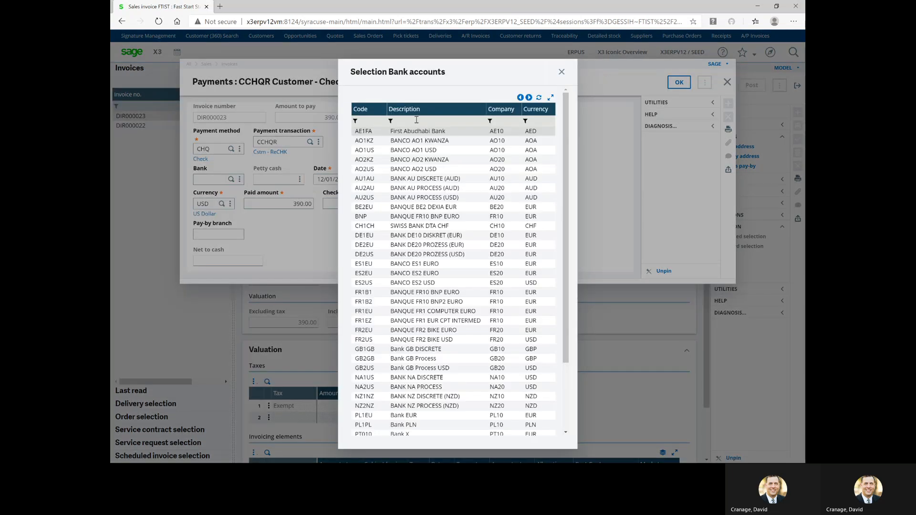
click(376, 120)
text(na)
key(Tab)
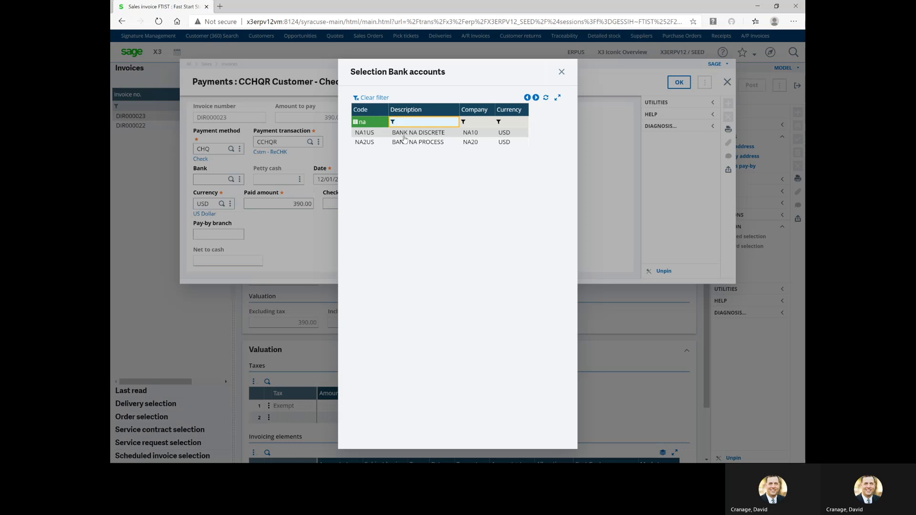
click(409, 143)
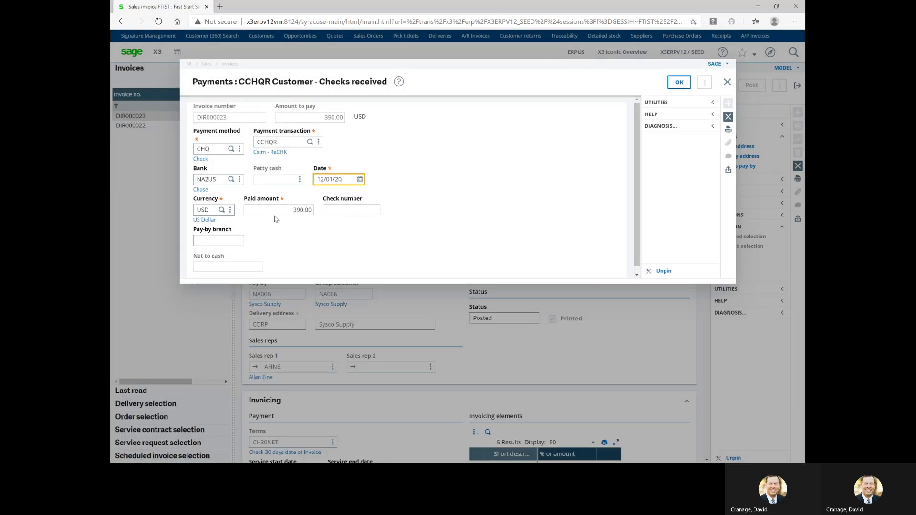
Enter check number 120120-015 and pay-by branch TDBANK1, then save the 390.00 payment
click(276, 210)
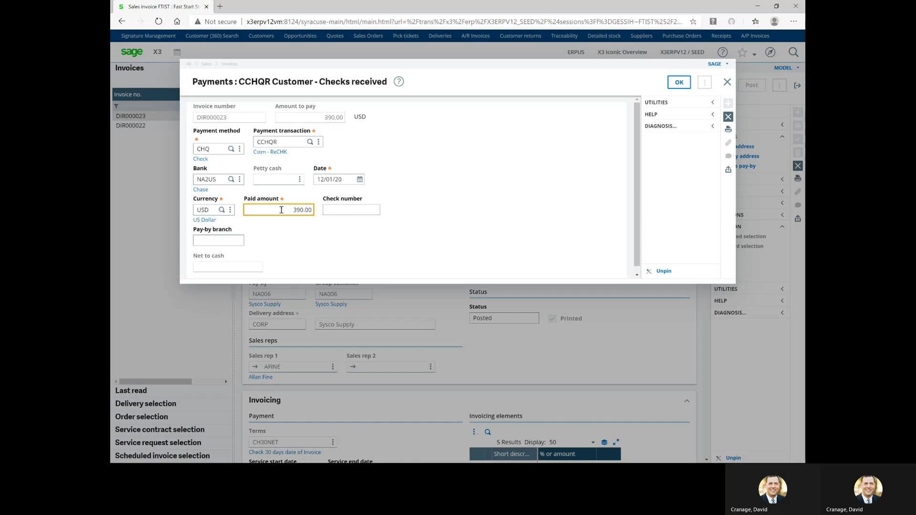
click(363, 208)
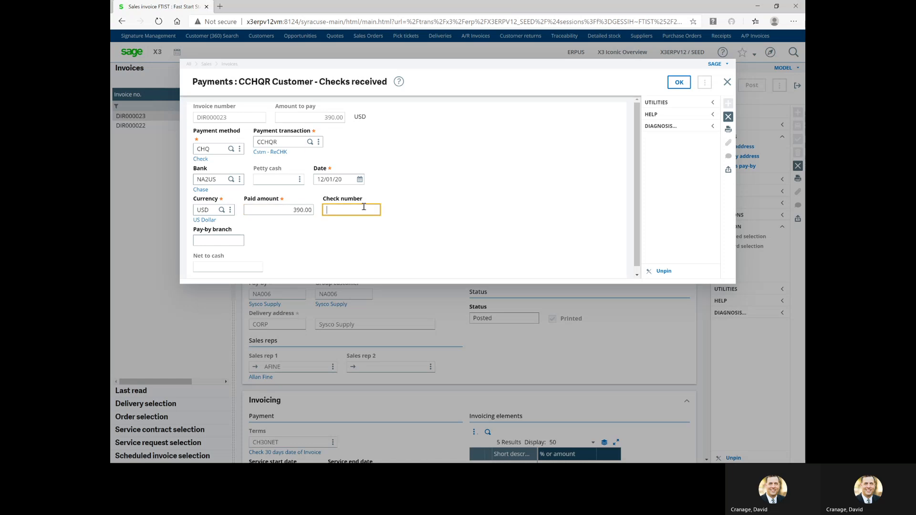
text(120120-015)
key(Tab)
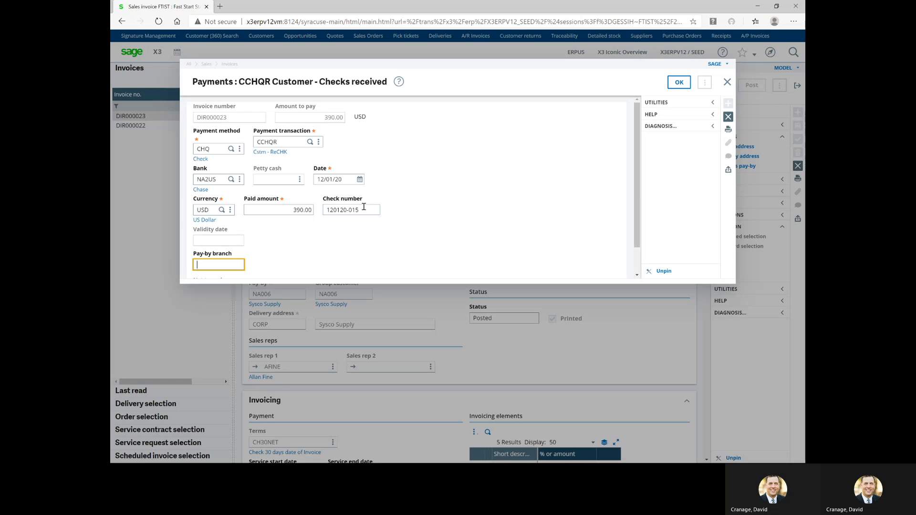
text(TDBANK1)
key(Tab)
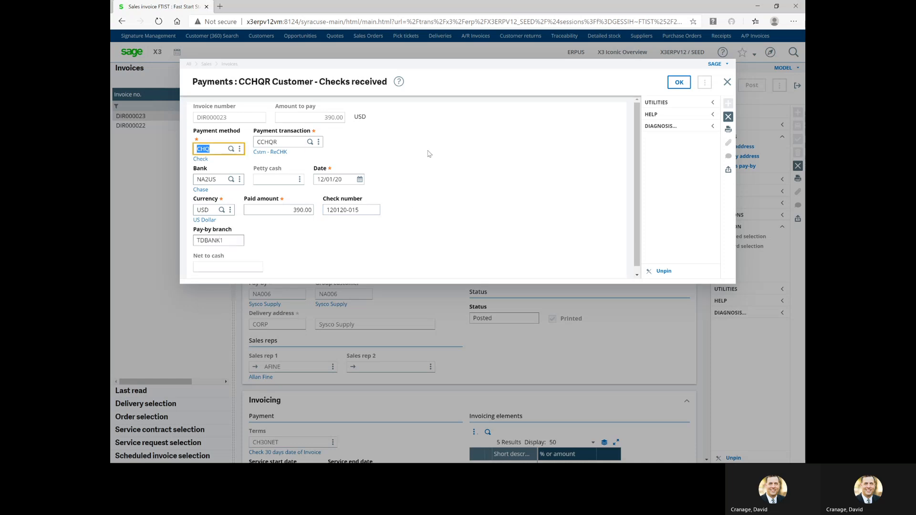
click(677, 84)
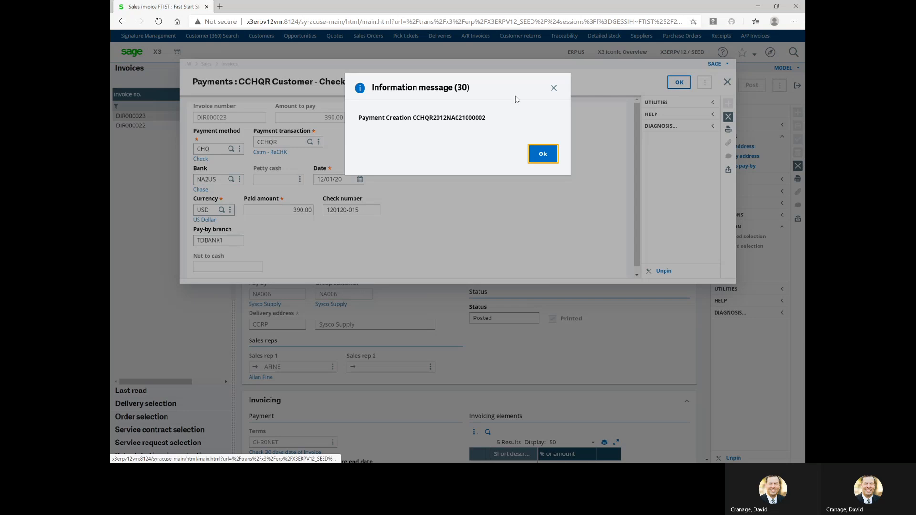
click(539, 160)
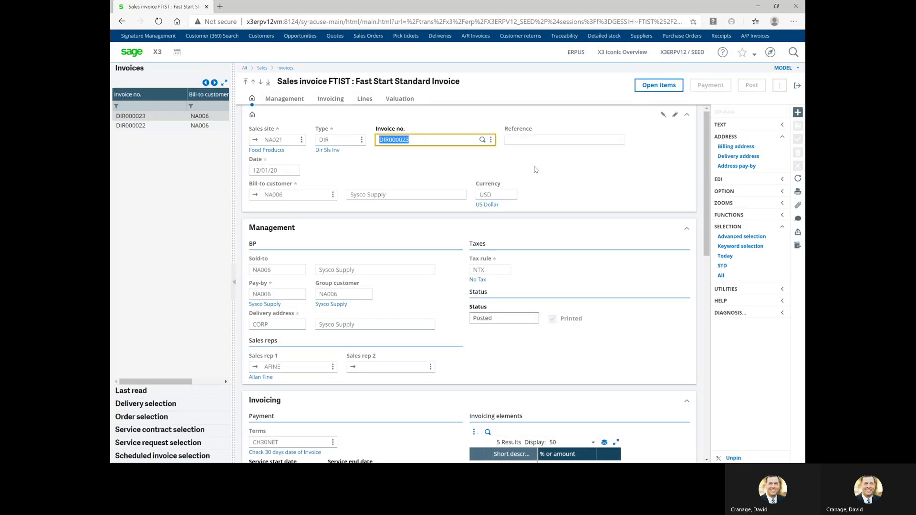
Exit the invoice, open the Sysco Supply sales quote, and launch Journal traceability from its options
click(798, 85)
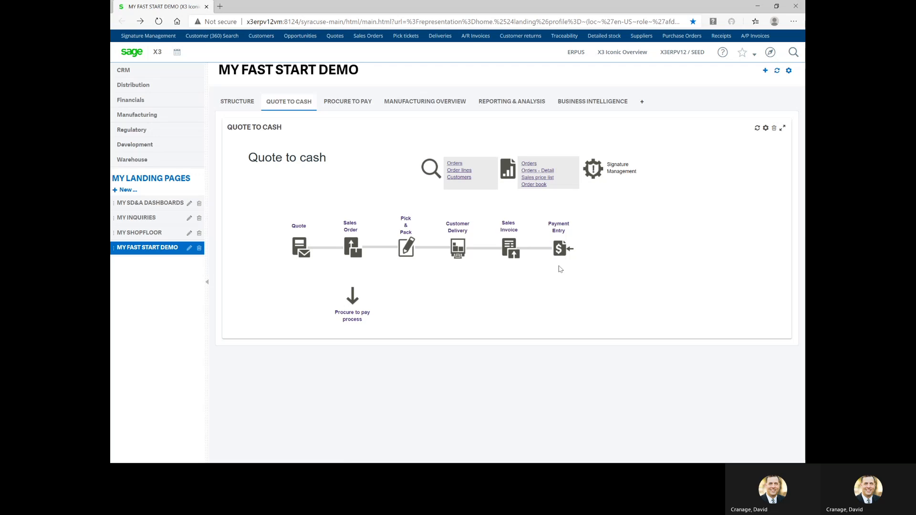
click(295, 247)
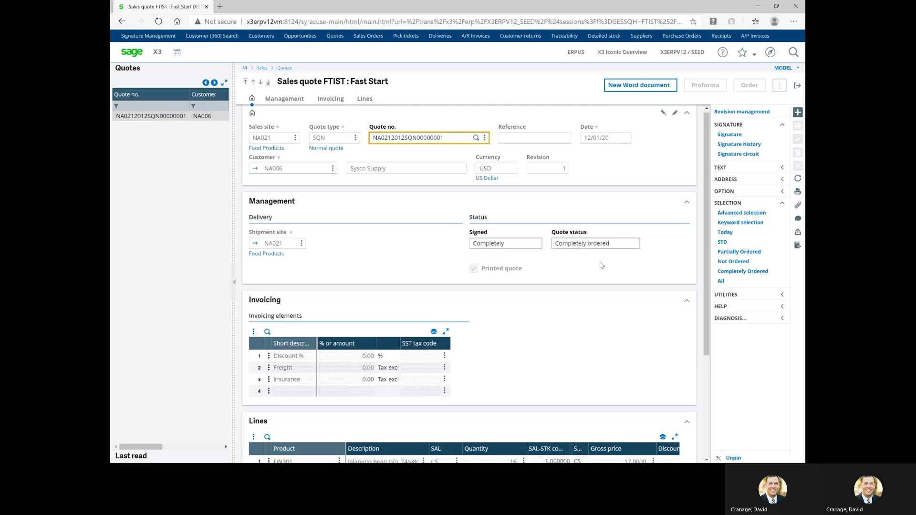
click(783, 192)
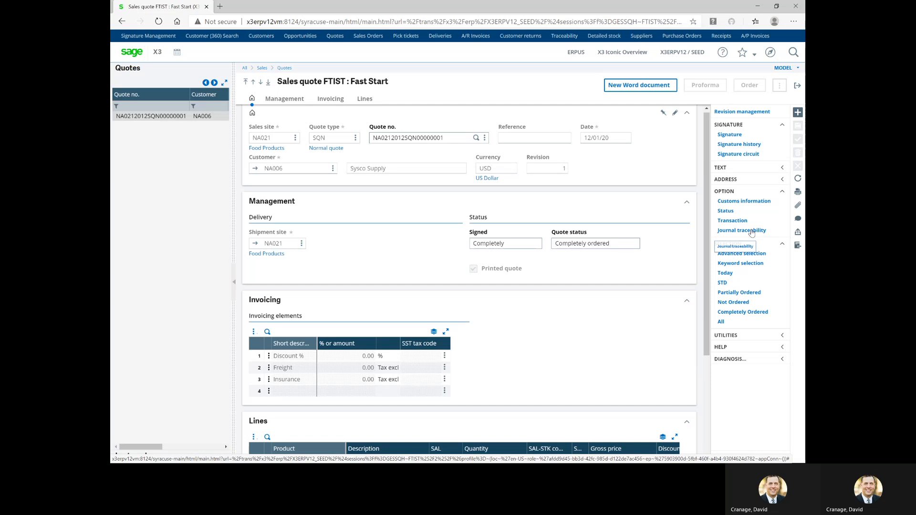
click(752, 232)
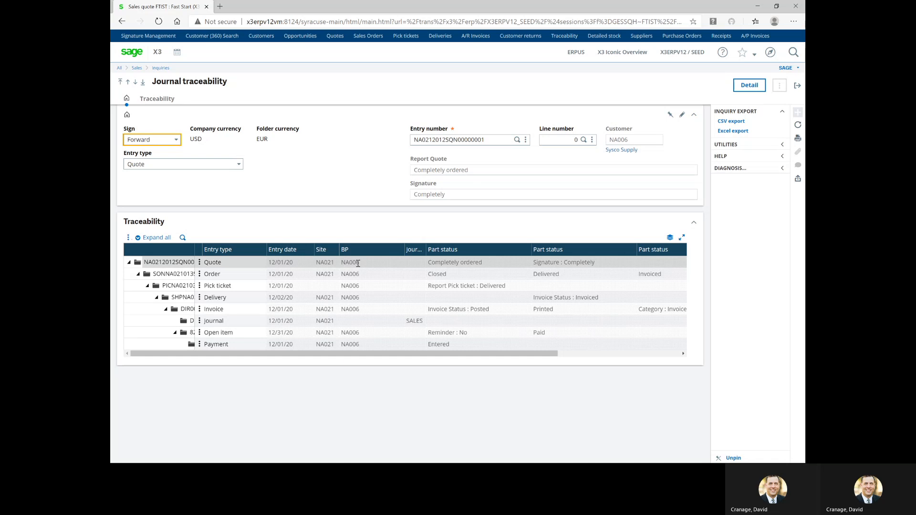
Trace the quote Forward through order, delivery, invoice DIR000023 and payment, widening the tree, then exit
click(177, 140)
click(176, 143)
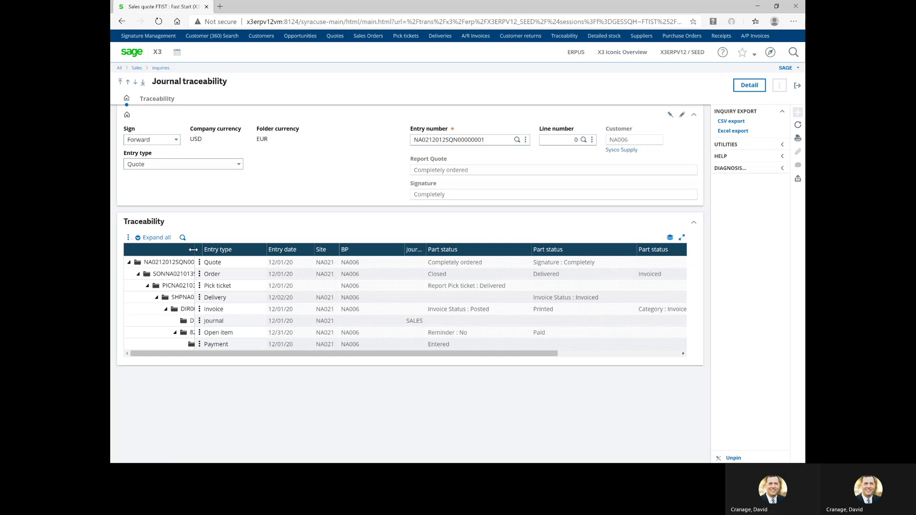
drag(194, 249, 282, 250)
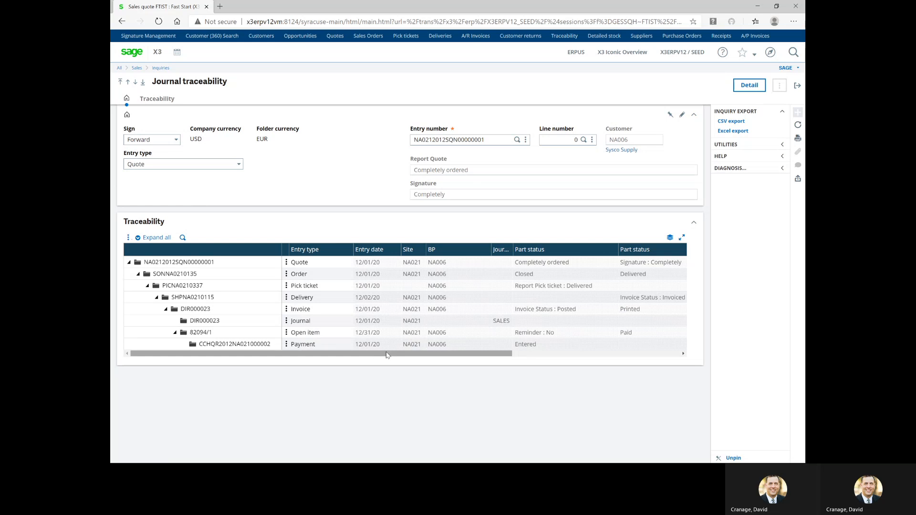
drag(391, 357, 375, 380)
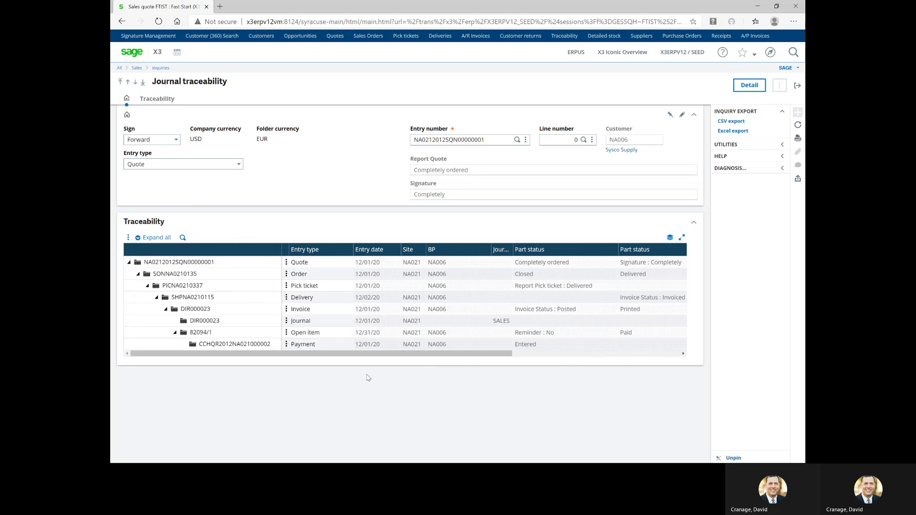
click(287, 287)
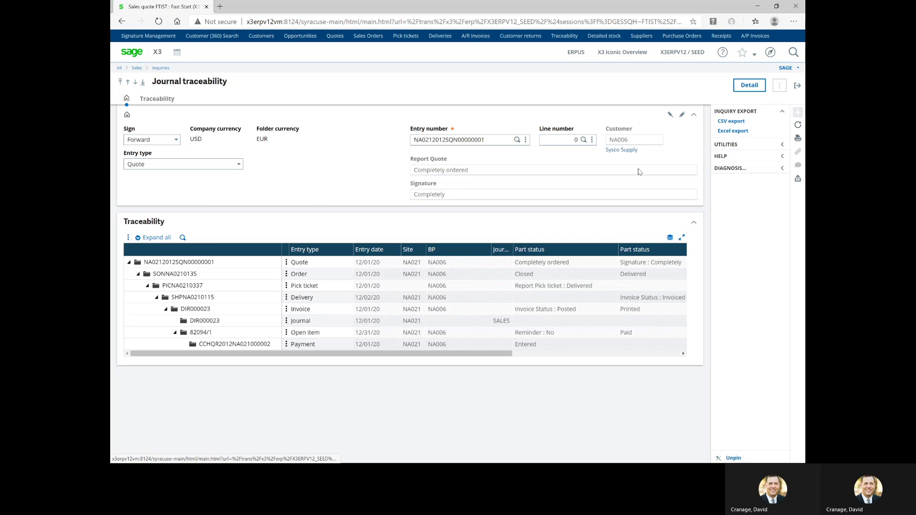
click(798, 87)
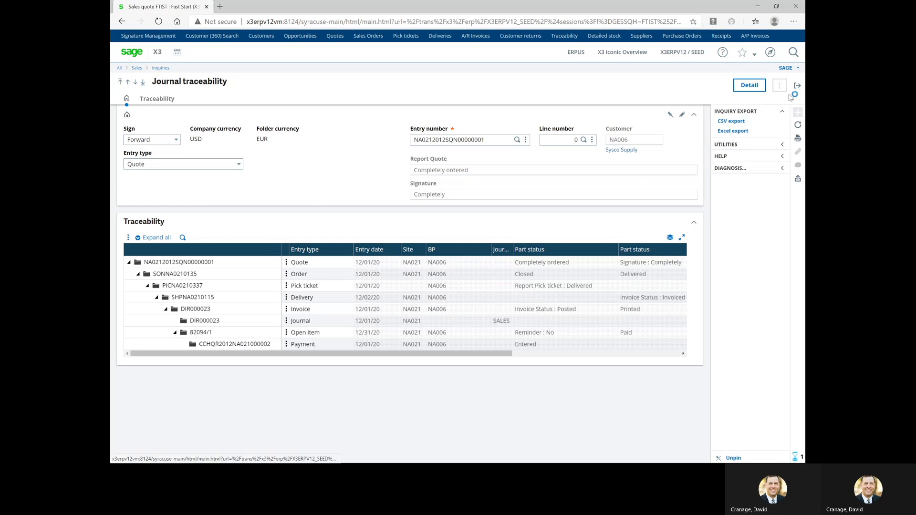
click(798, 87)
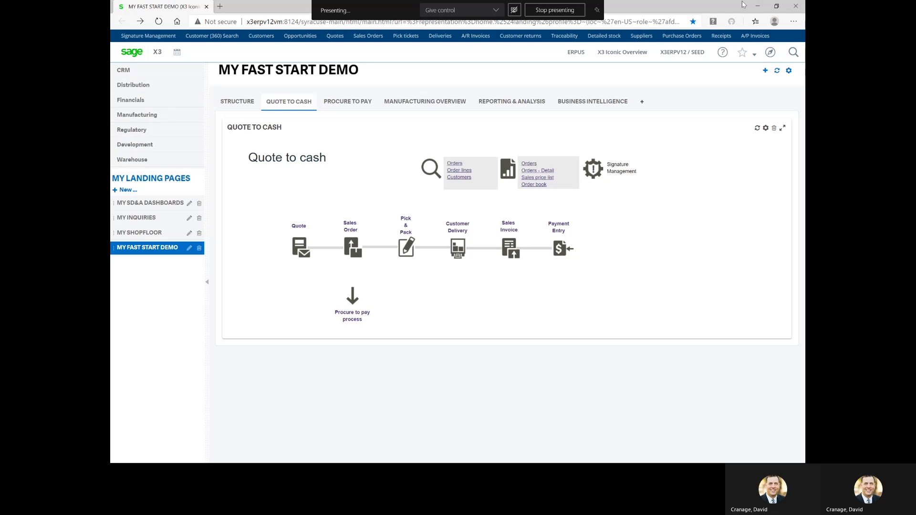
click(552, 10)
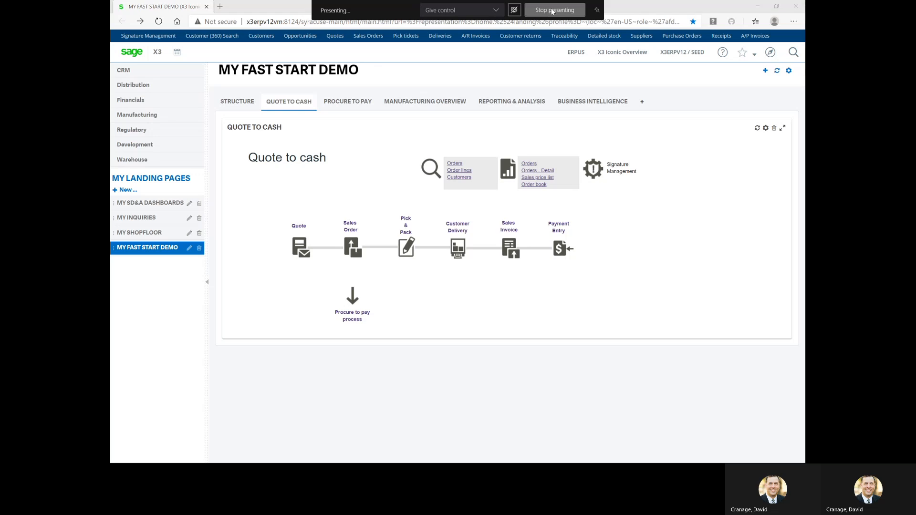